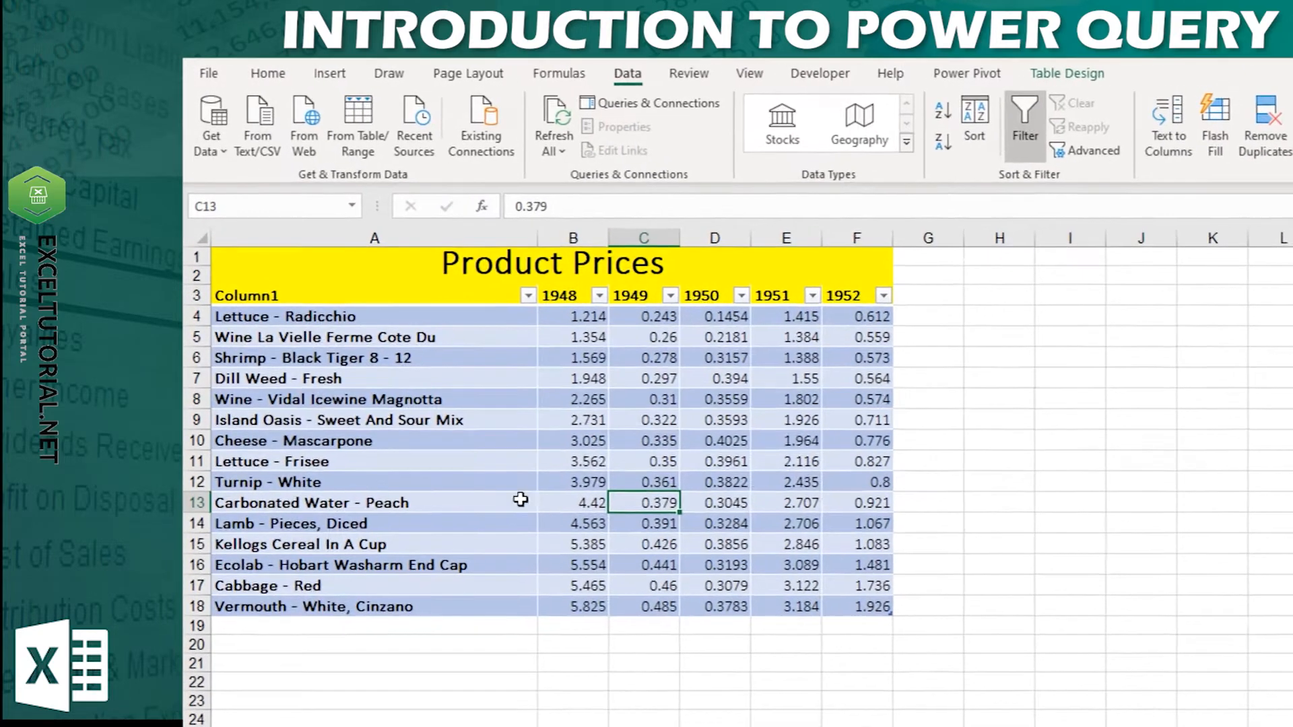
Step: Select the Product Prices table range A3:F18 and open it as a query in the Power Query Editor
left_click(511, 441)
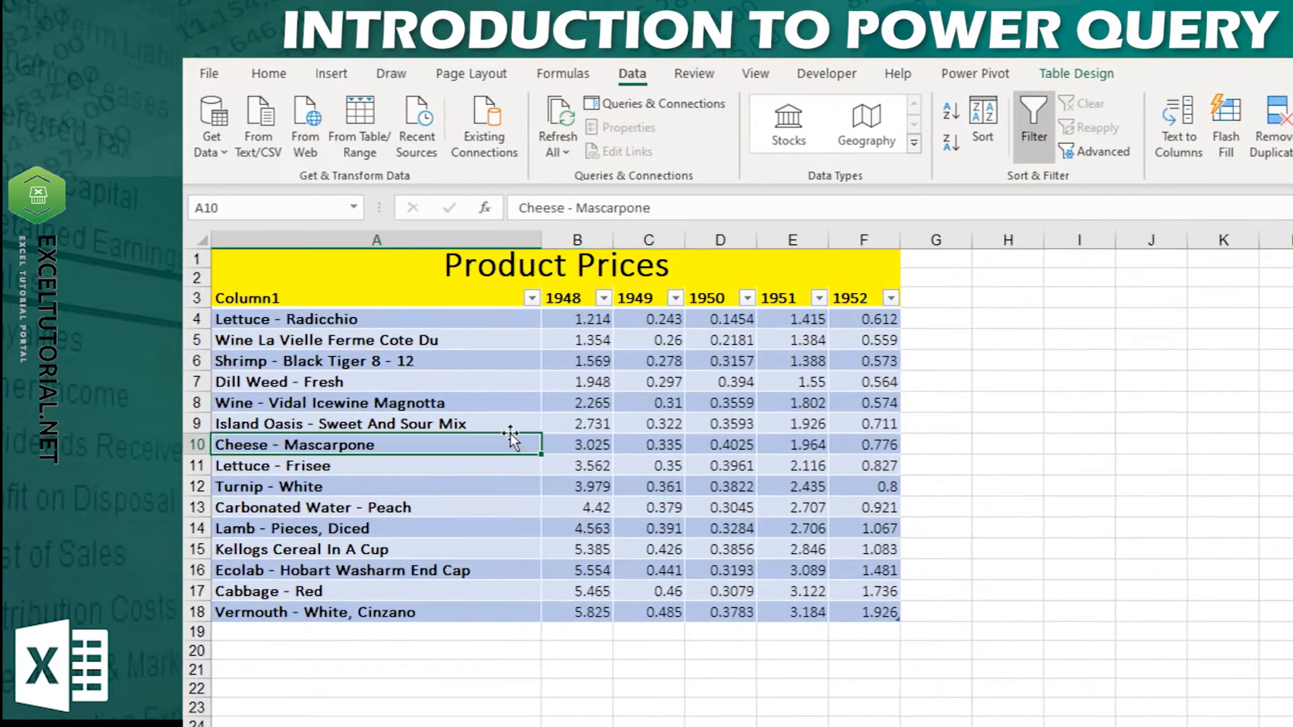
left_click_drag(376, 297, 899, 609)
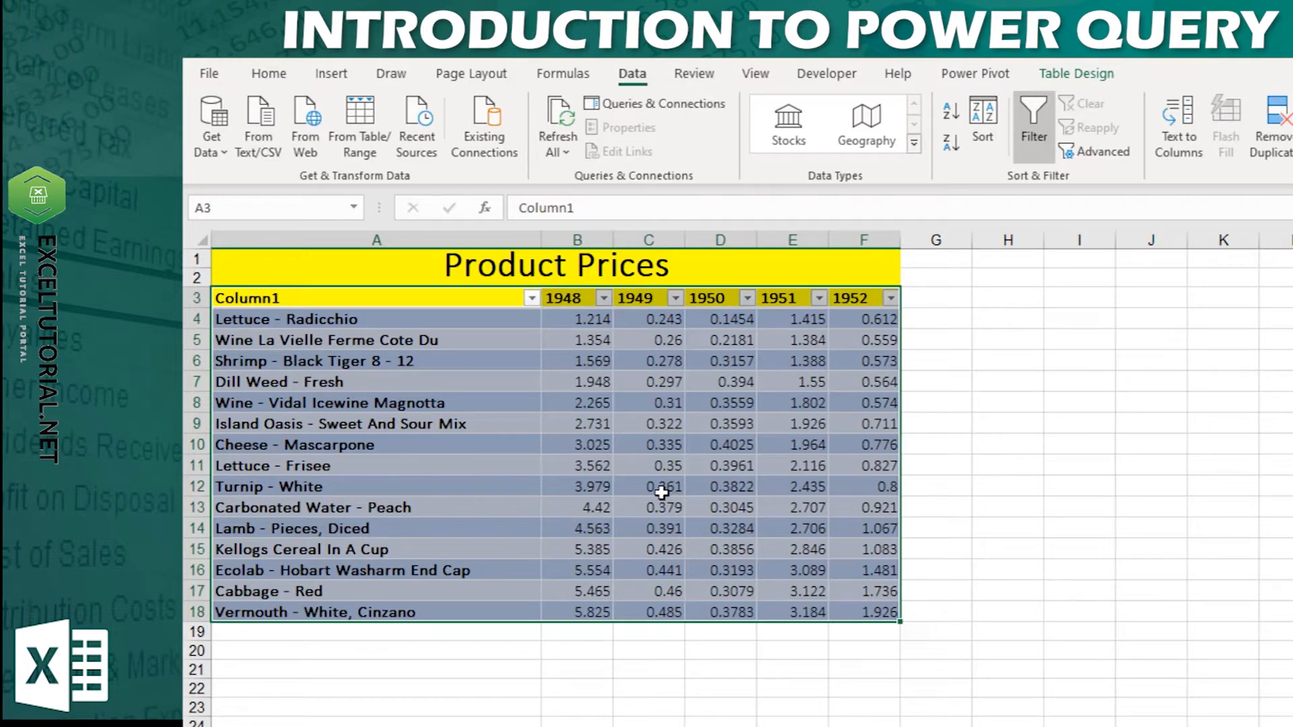
left_click(662, 492)
left_click_drag(332, 294, 899, 619)
left_click(205, 134)
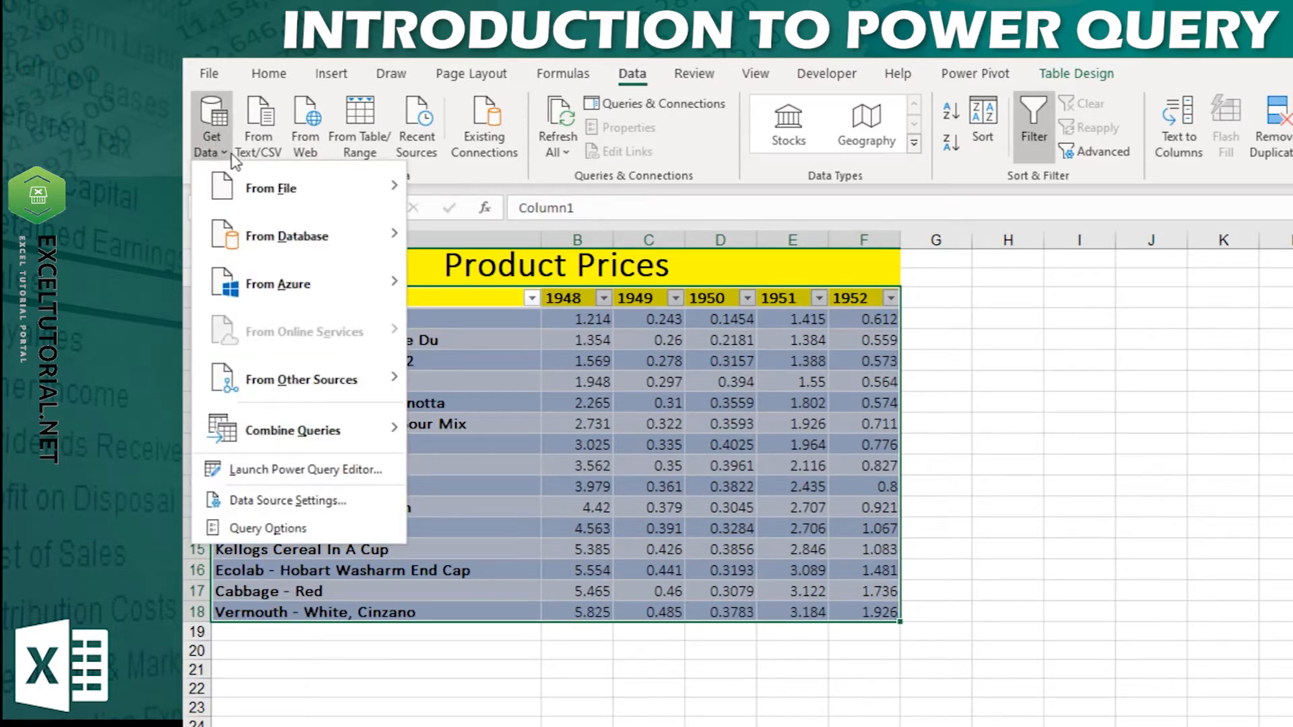
mouse_move(256, 186)
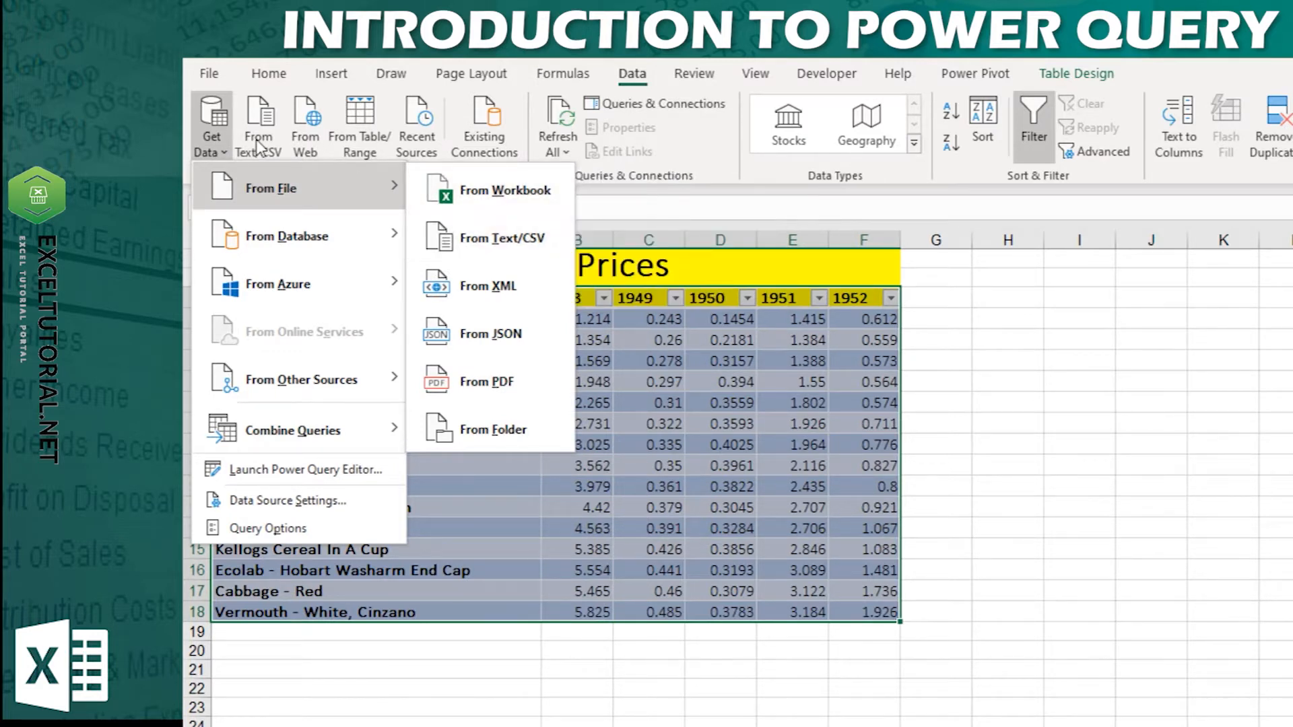
left_click(731, 192)
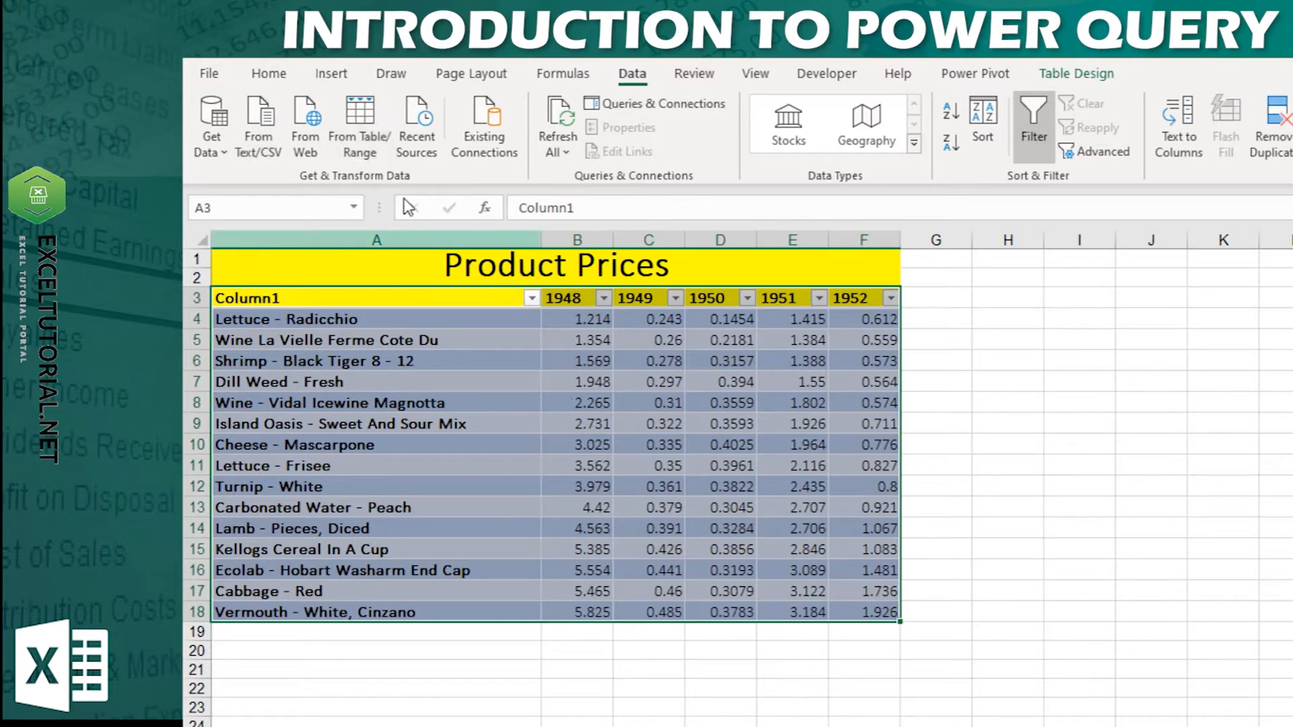
left_click(359, 131)
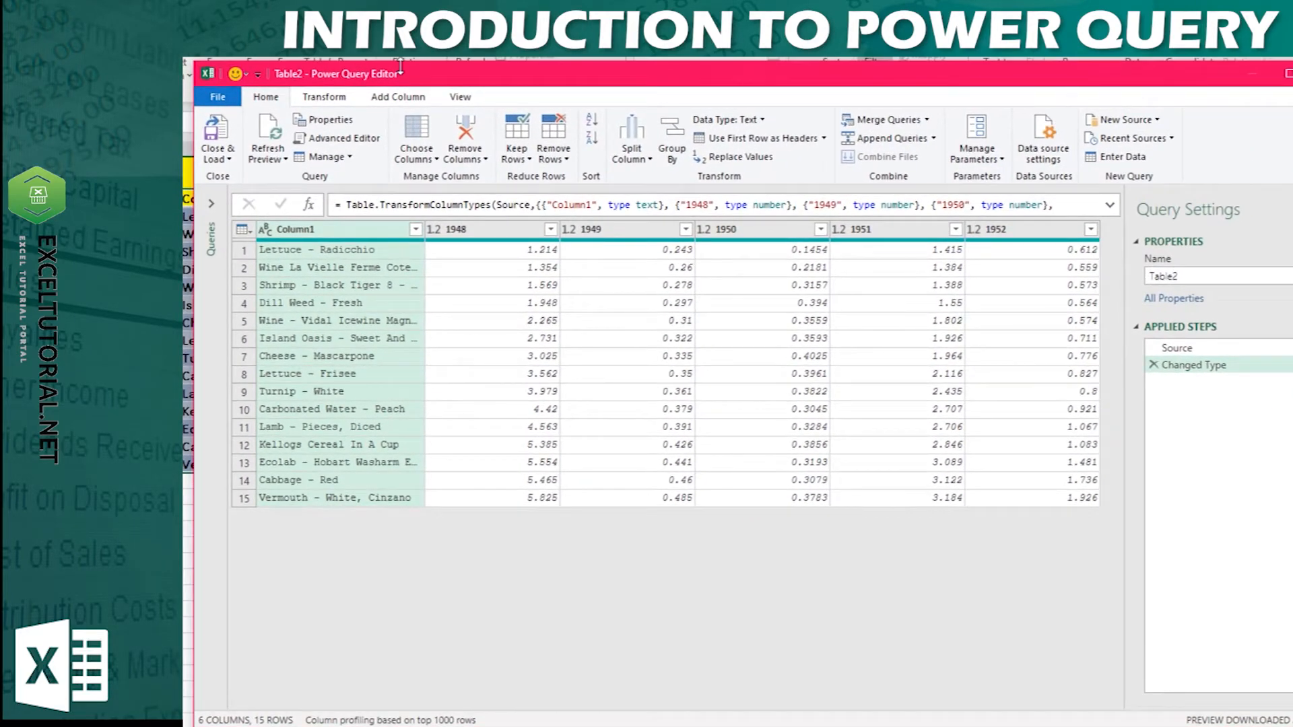
Step: Look through the editor's transform, column-adding and view commands, and close the editor while discarding the query
left_click(317, 96)
left_click(396, 96)
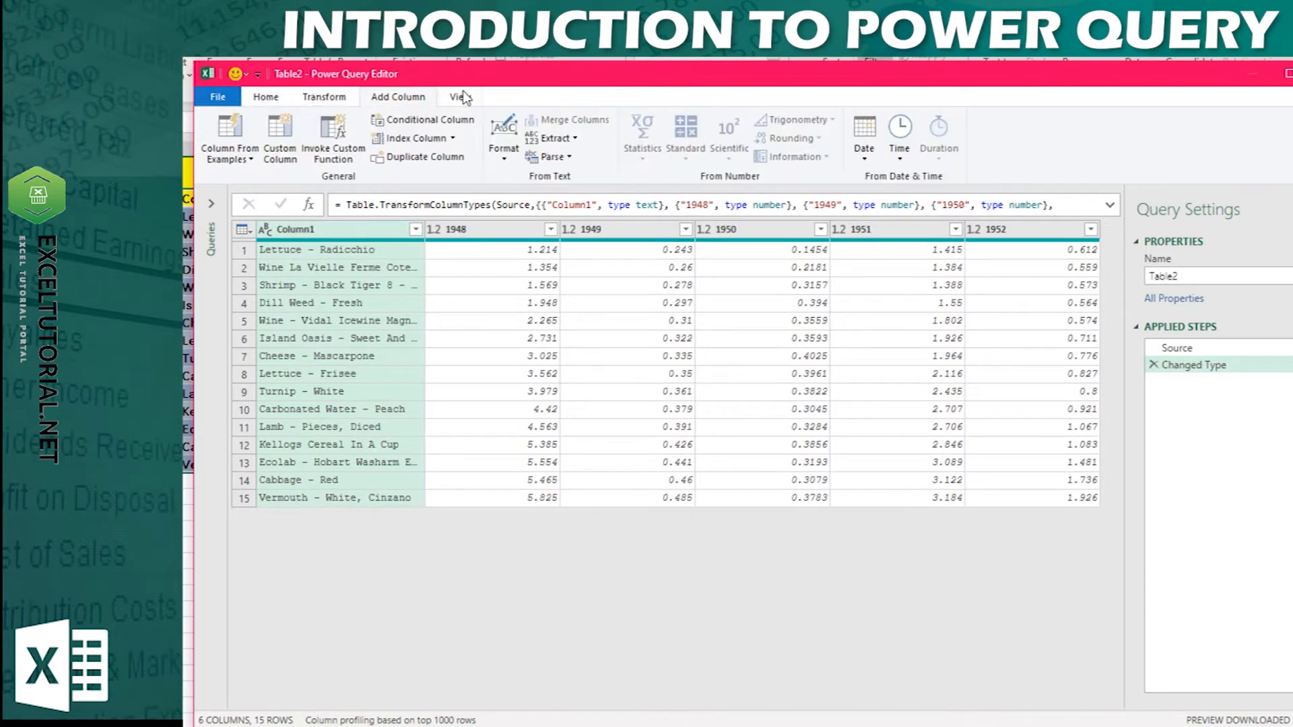
left_click(463, 98)
left_click(318, 97)
left_click(278, 97)
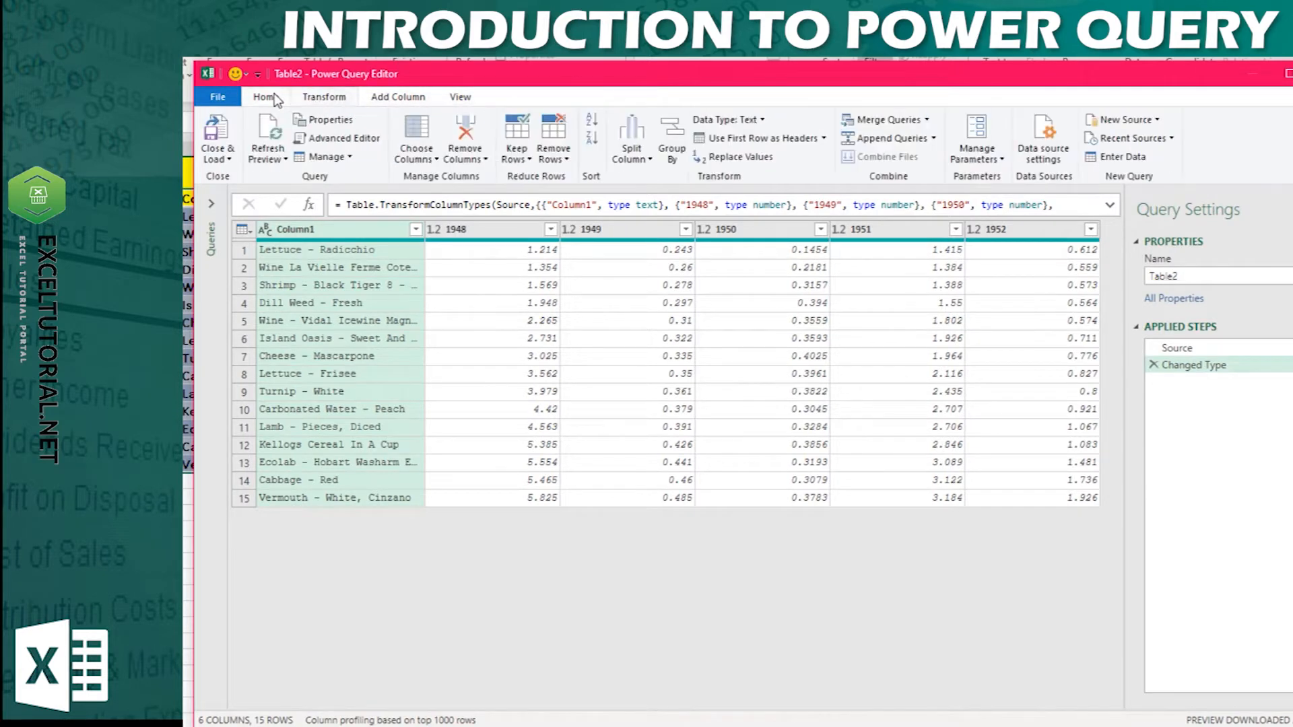
left_click(394, 97)
left_click(303, 97)
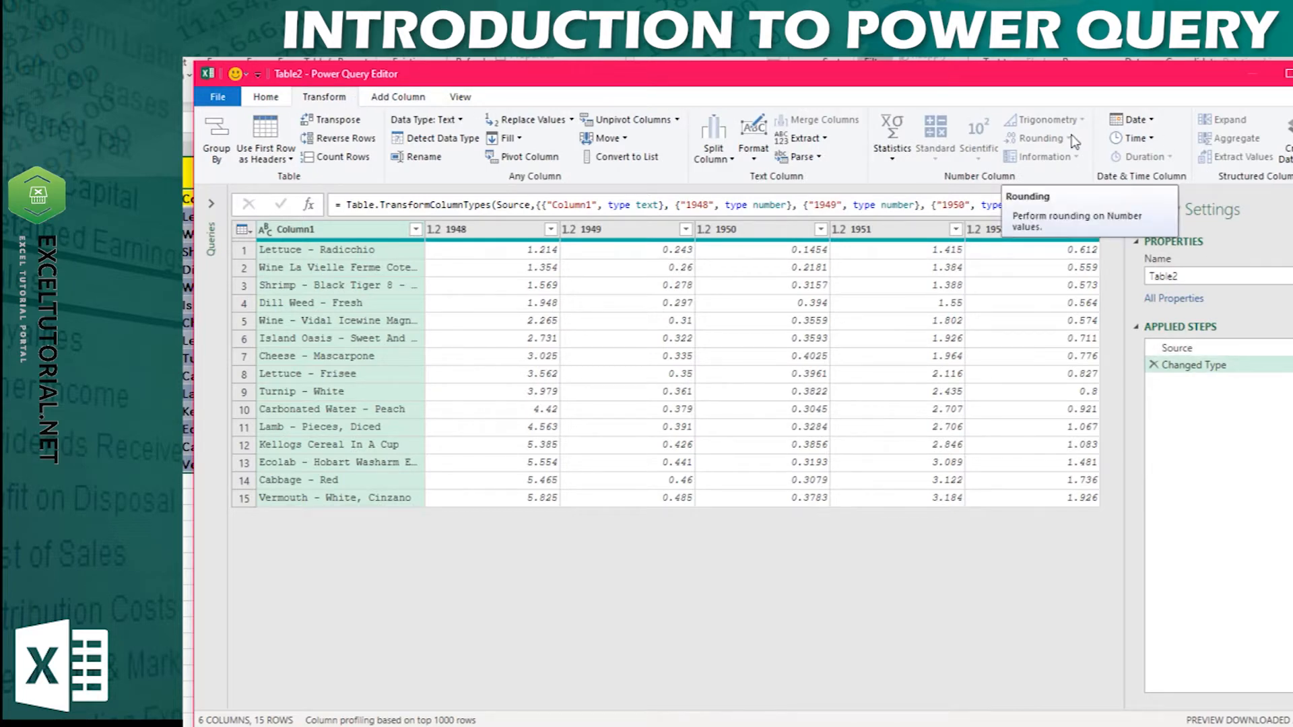
left_click(1177, 120)
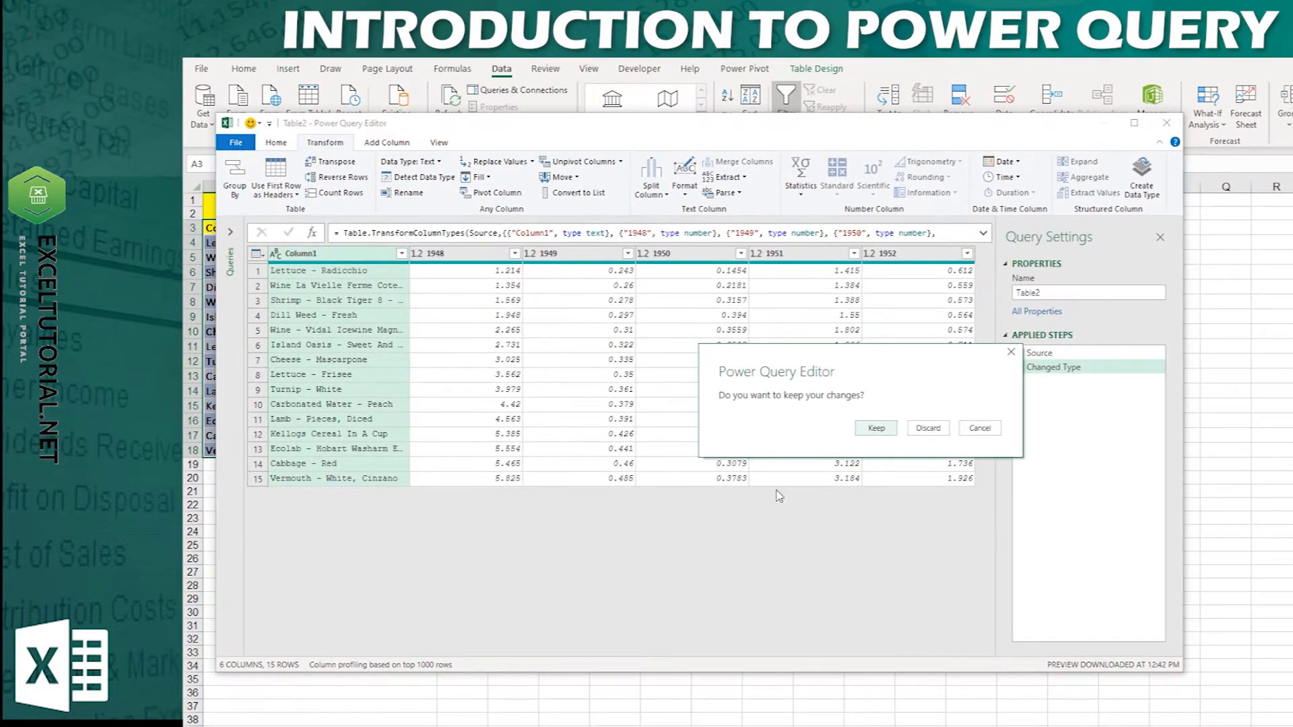
left_click(942, 432)
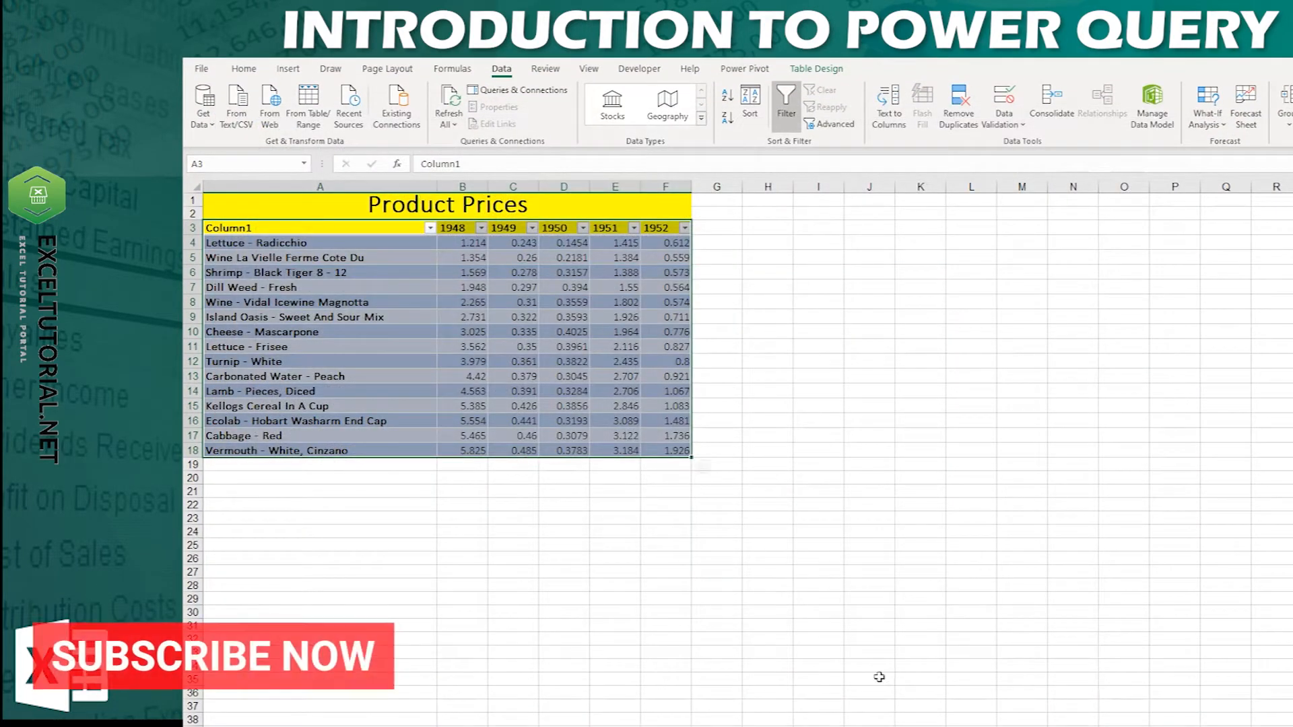
Step: Switch to a blank worksheet, select cell B2 and import the text file Extended Login Data.txt
left_click(563, 725)
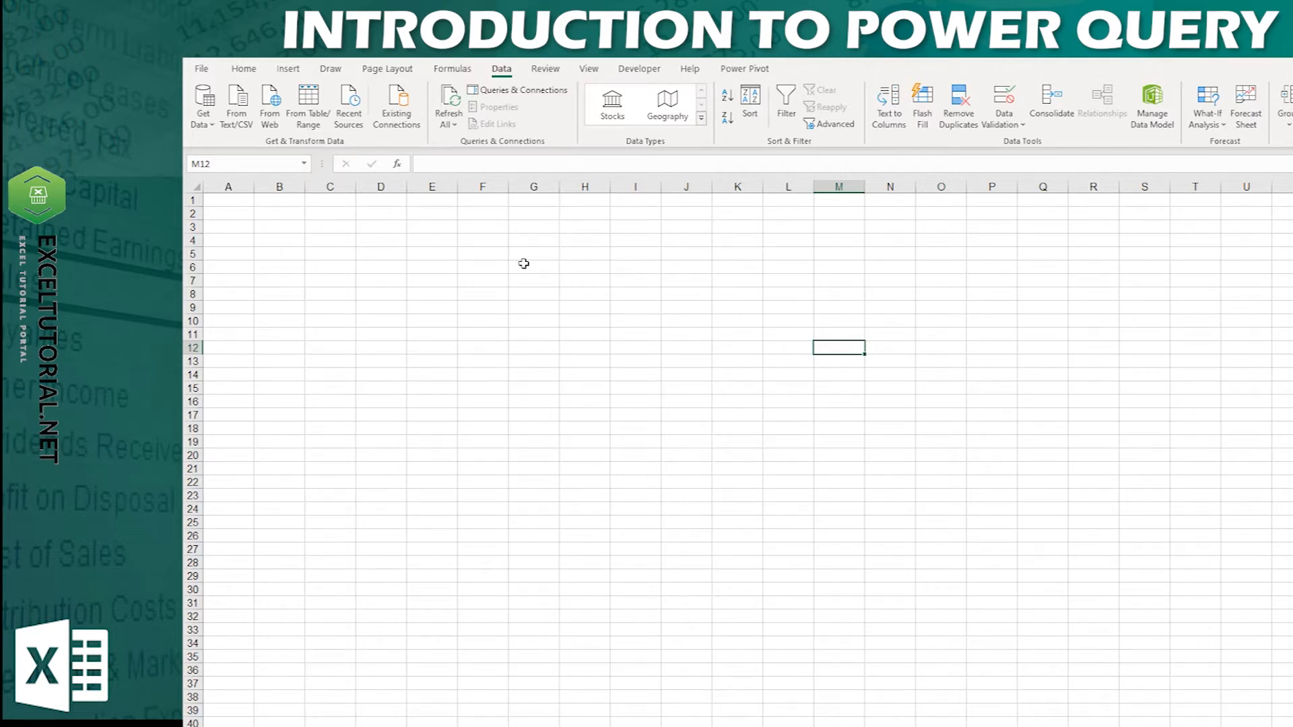
left_click(242, 203)
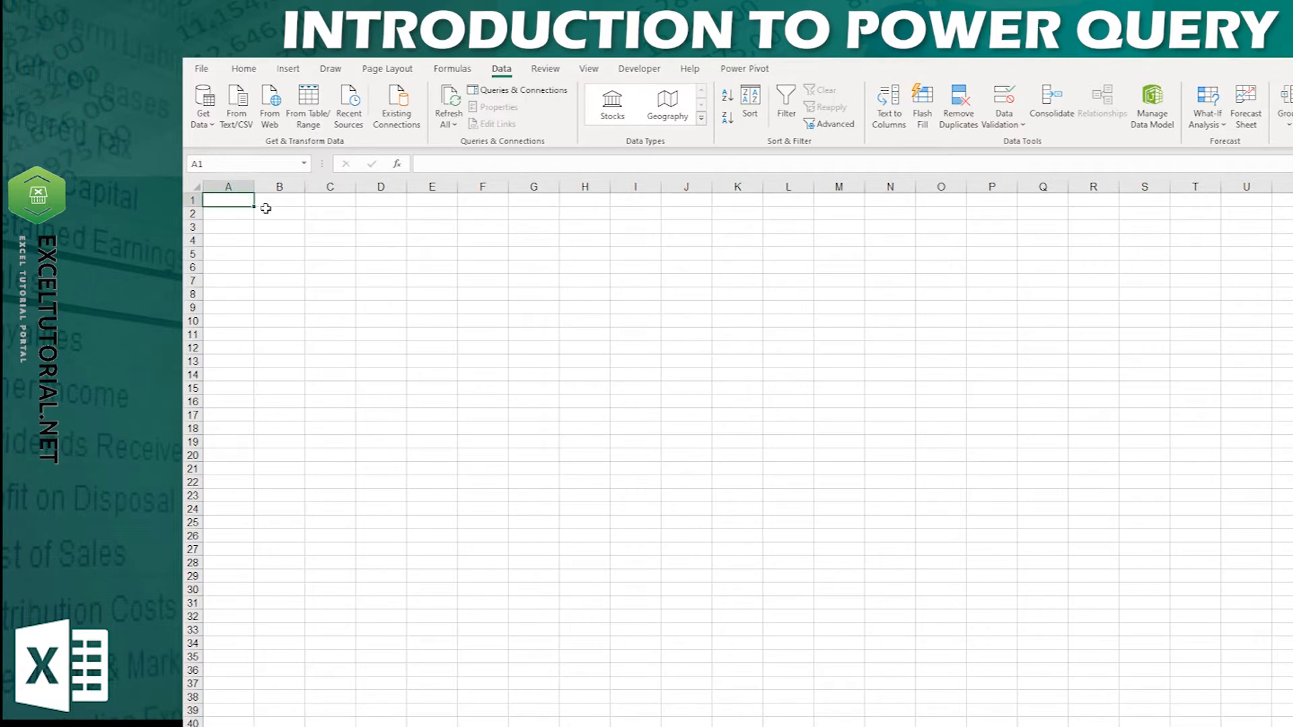
left_click(267, 211)
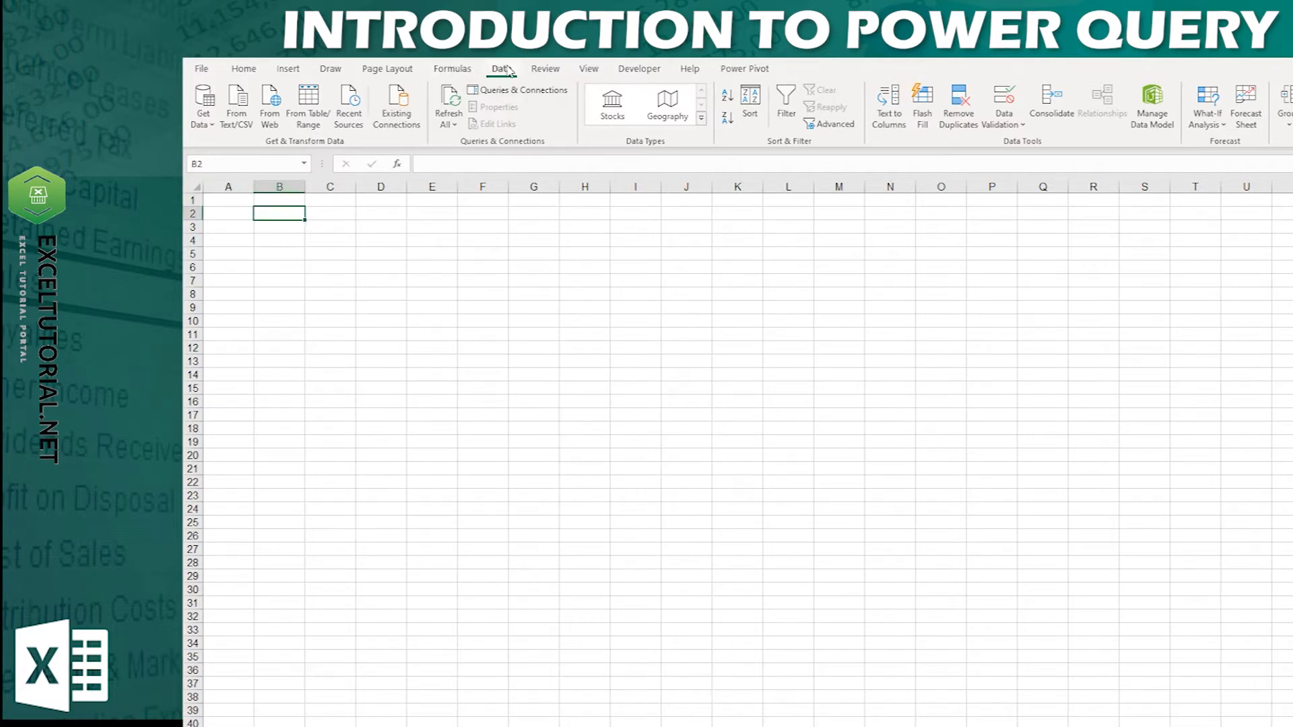
left_click(244, 126)
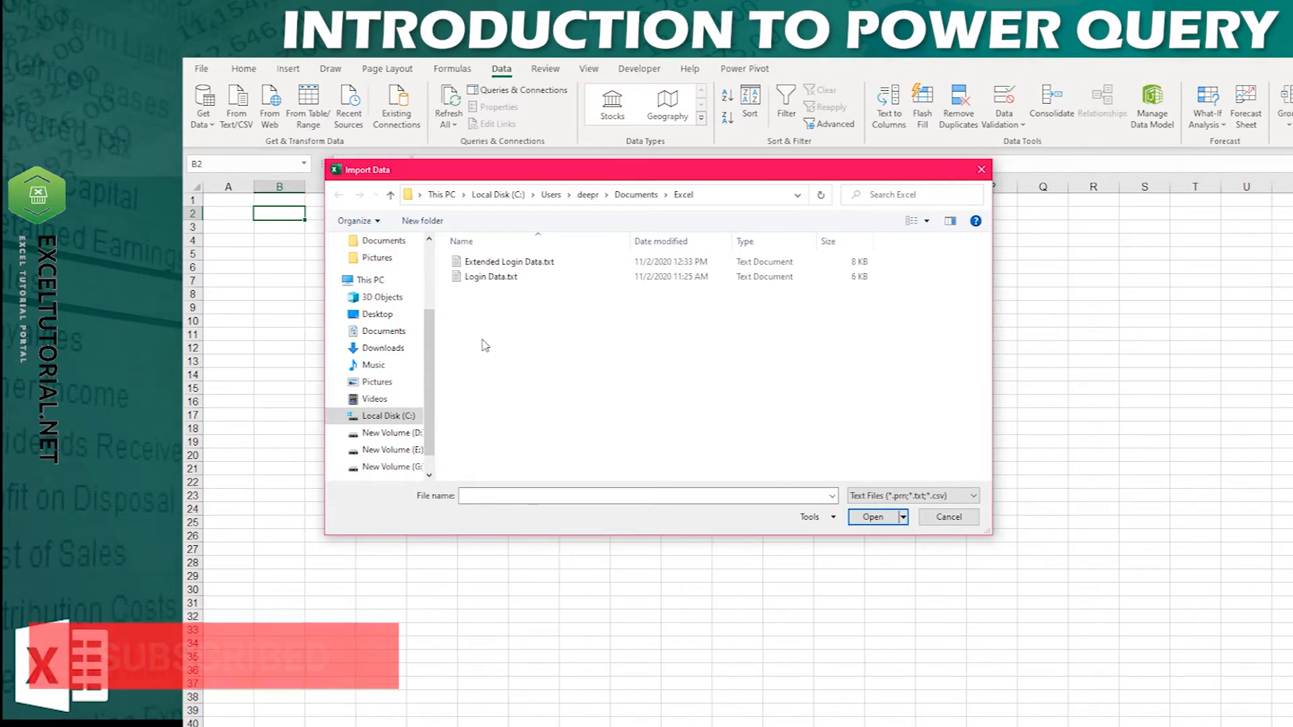
double_click(514, 264)
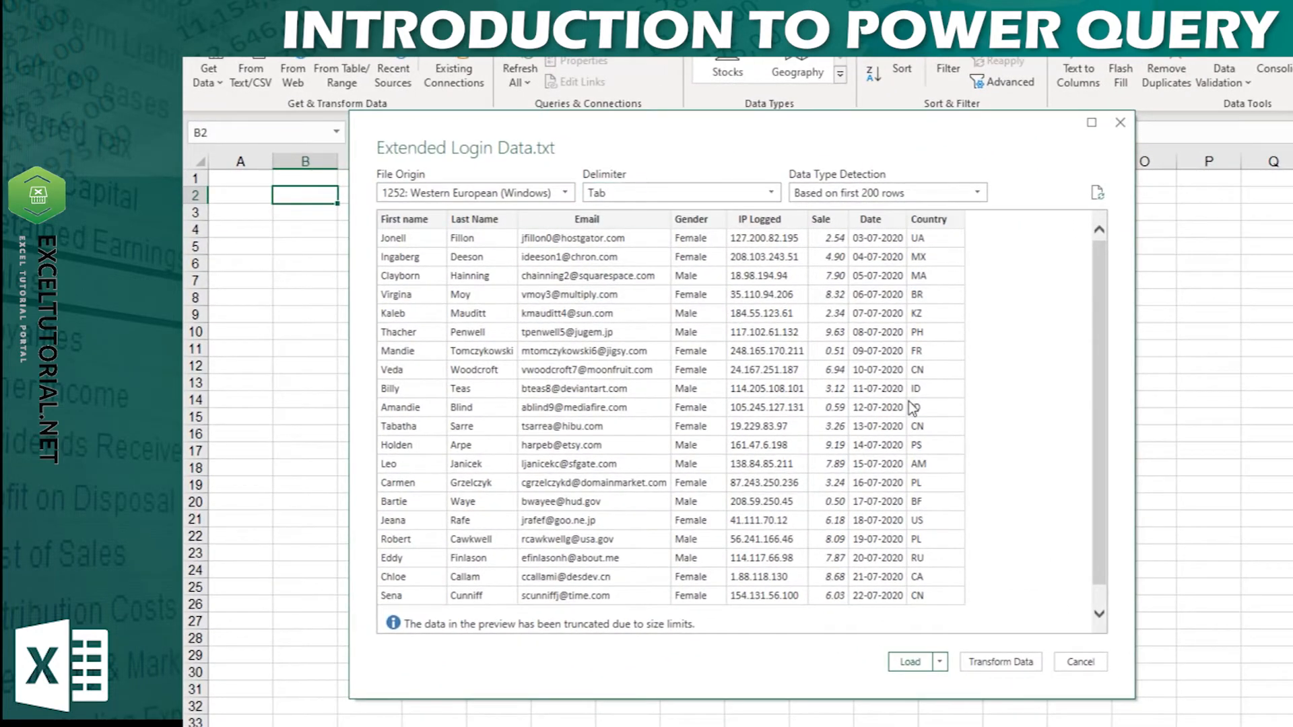
Step: Preview how a custom delimiter splits the imported text file, and set the delimiter back to Tab
left_click(644, 195)
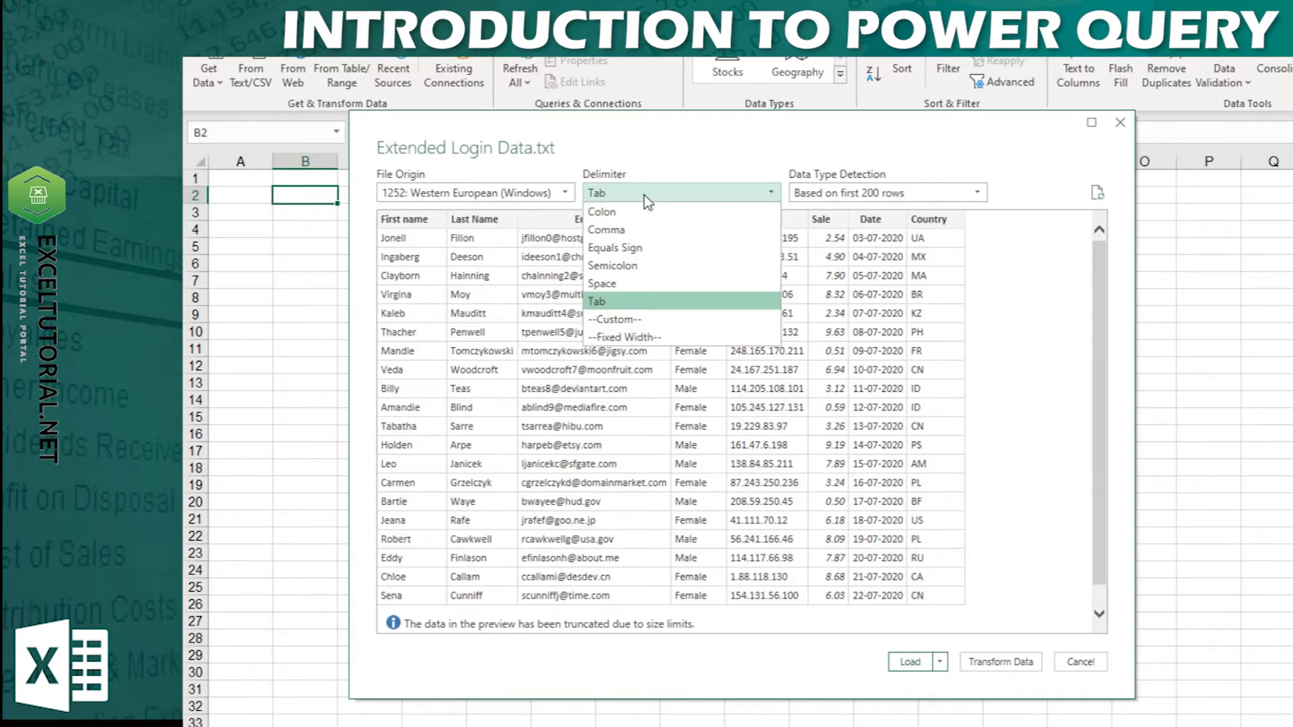
left_click(652, 319)
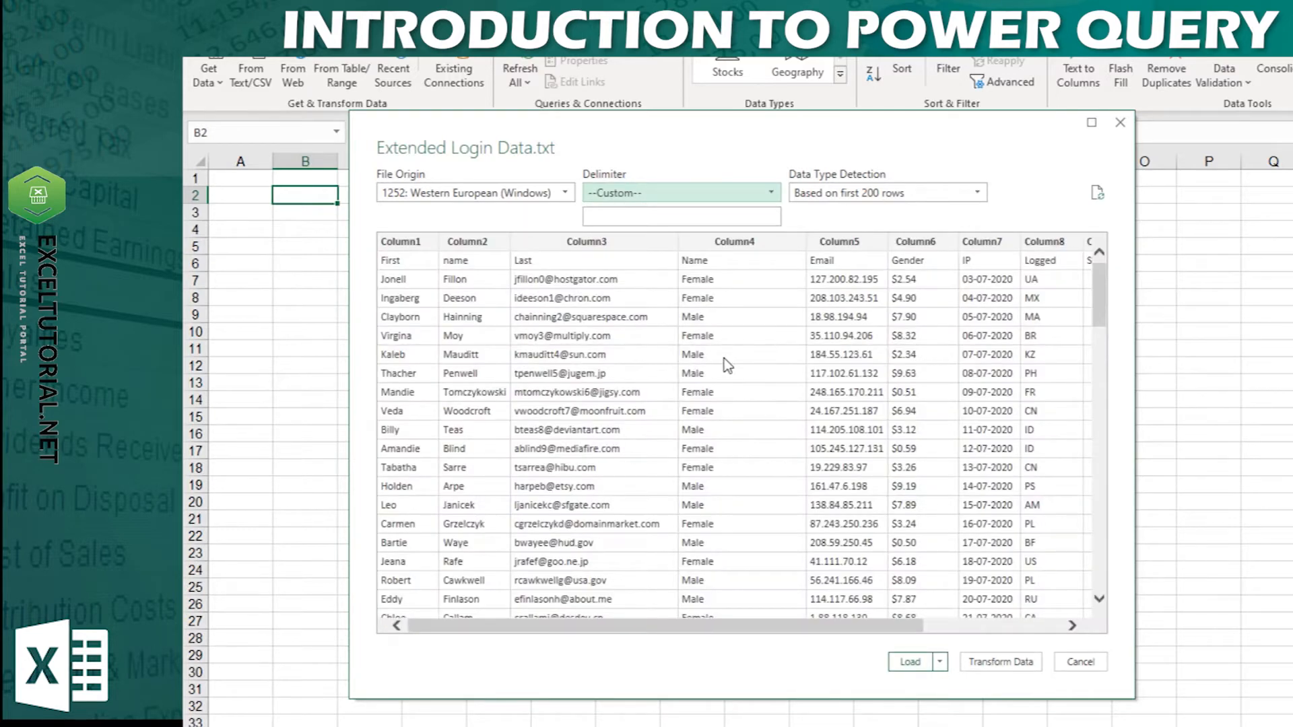
left_click(661, 195)
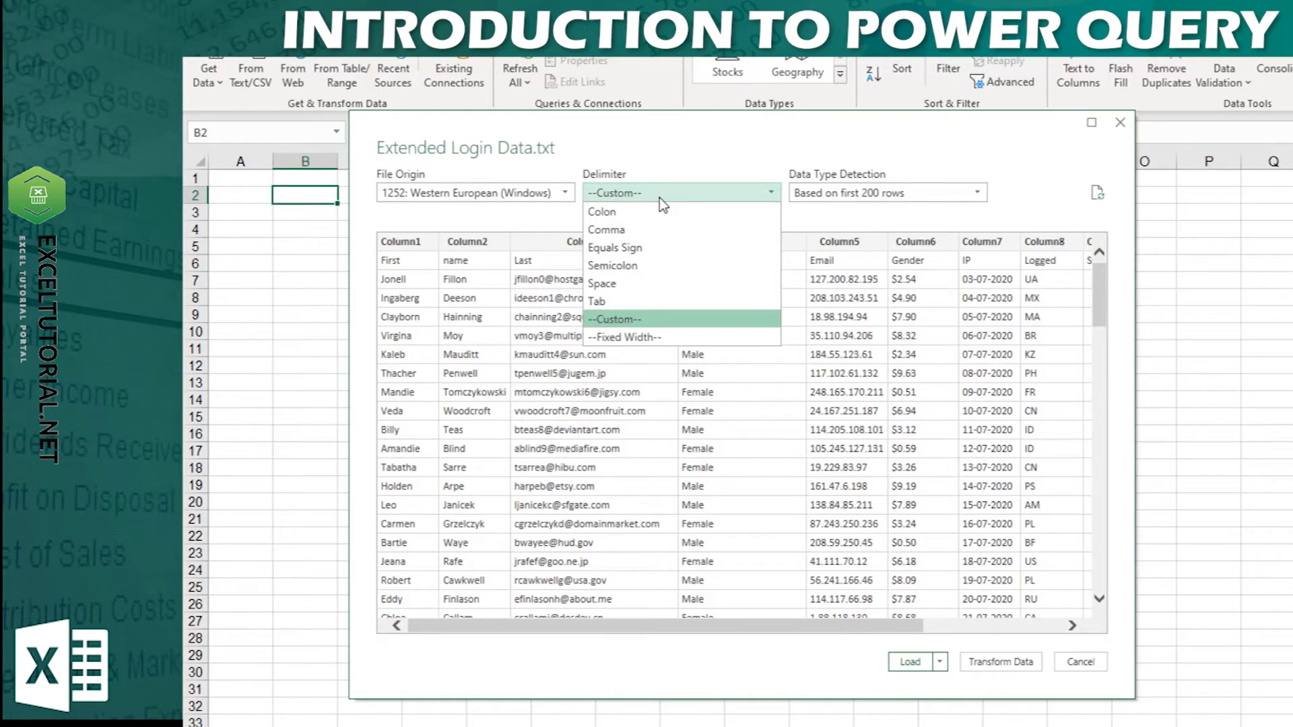
left_click(1001, 627)
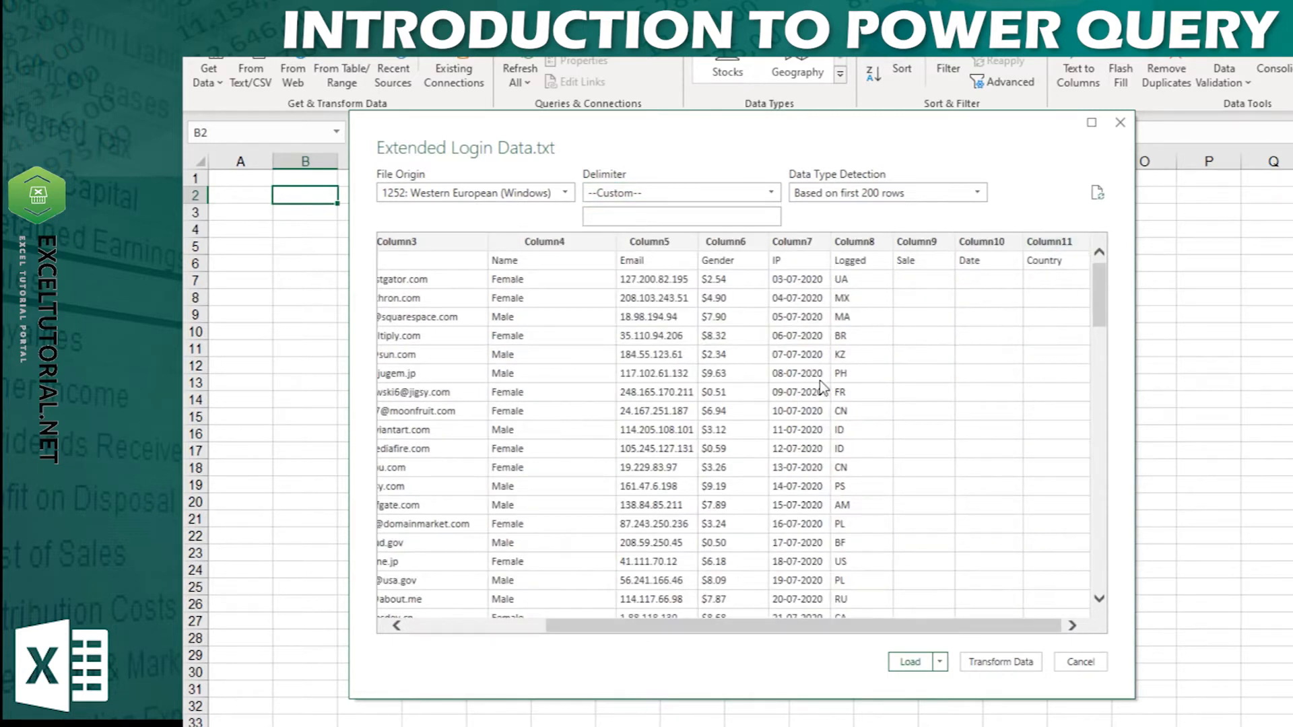
left_click_drag(628, 627, 491, 626)
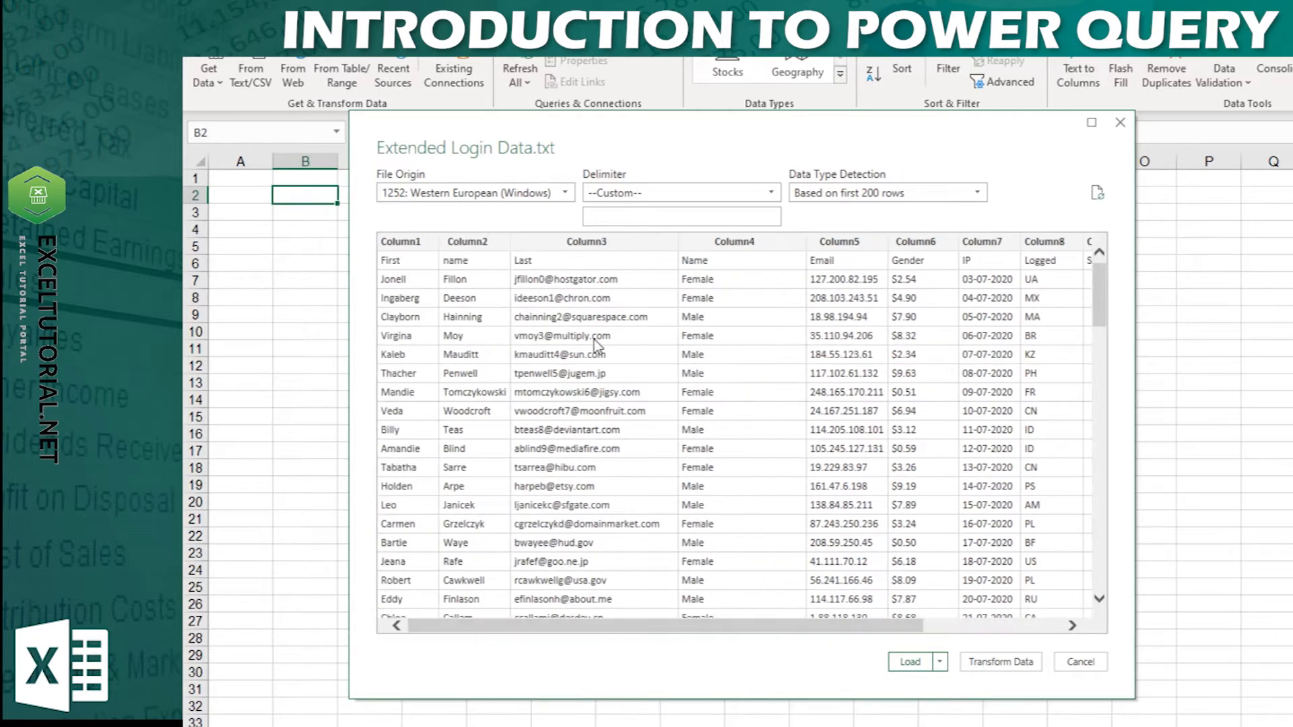
left_click(672, 193)
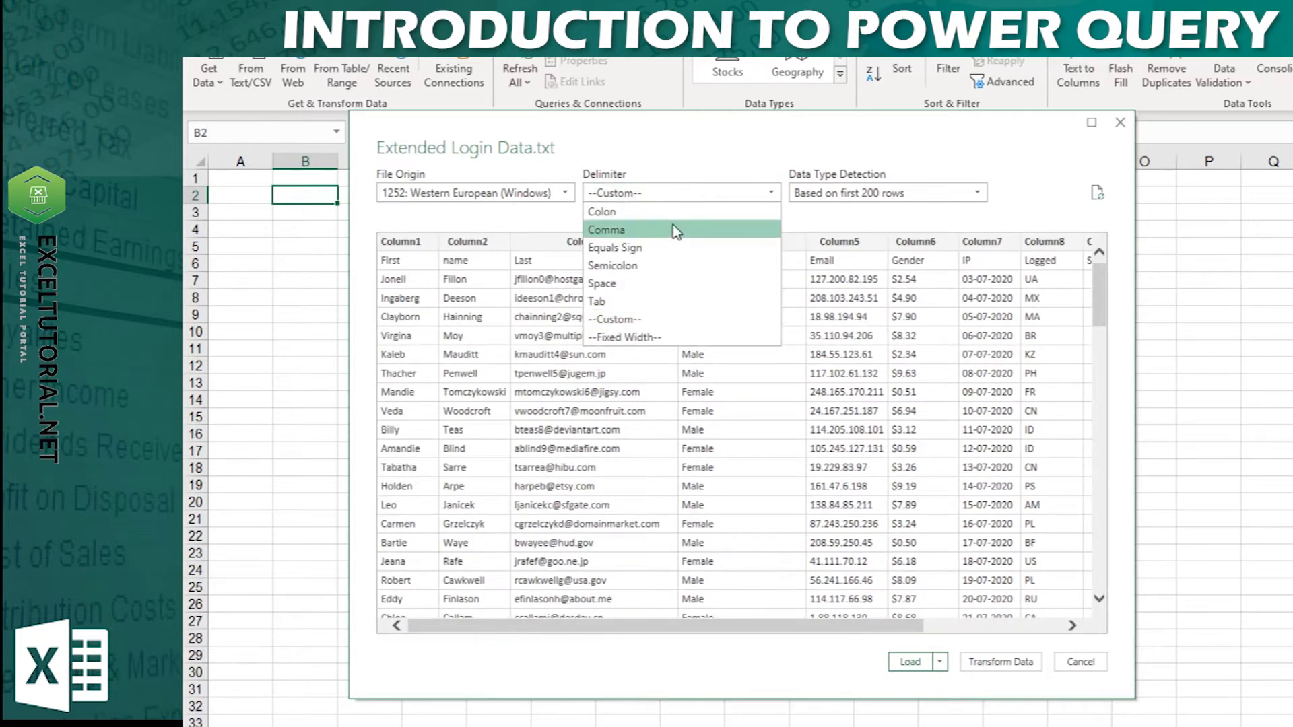
left_click(676, 301)
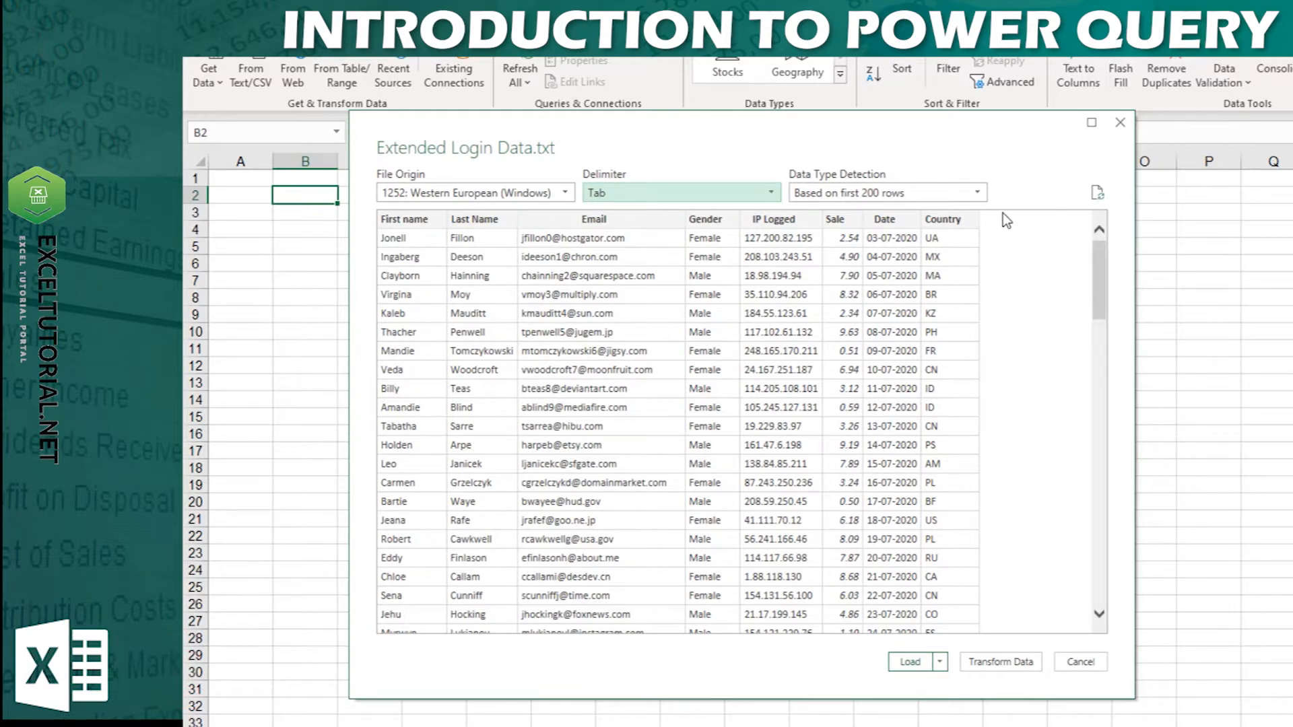
Step: Open the previewed login data for transformation in the Power Query Editor and reposition the editor window
left_click(1003, 664)
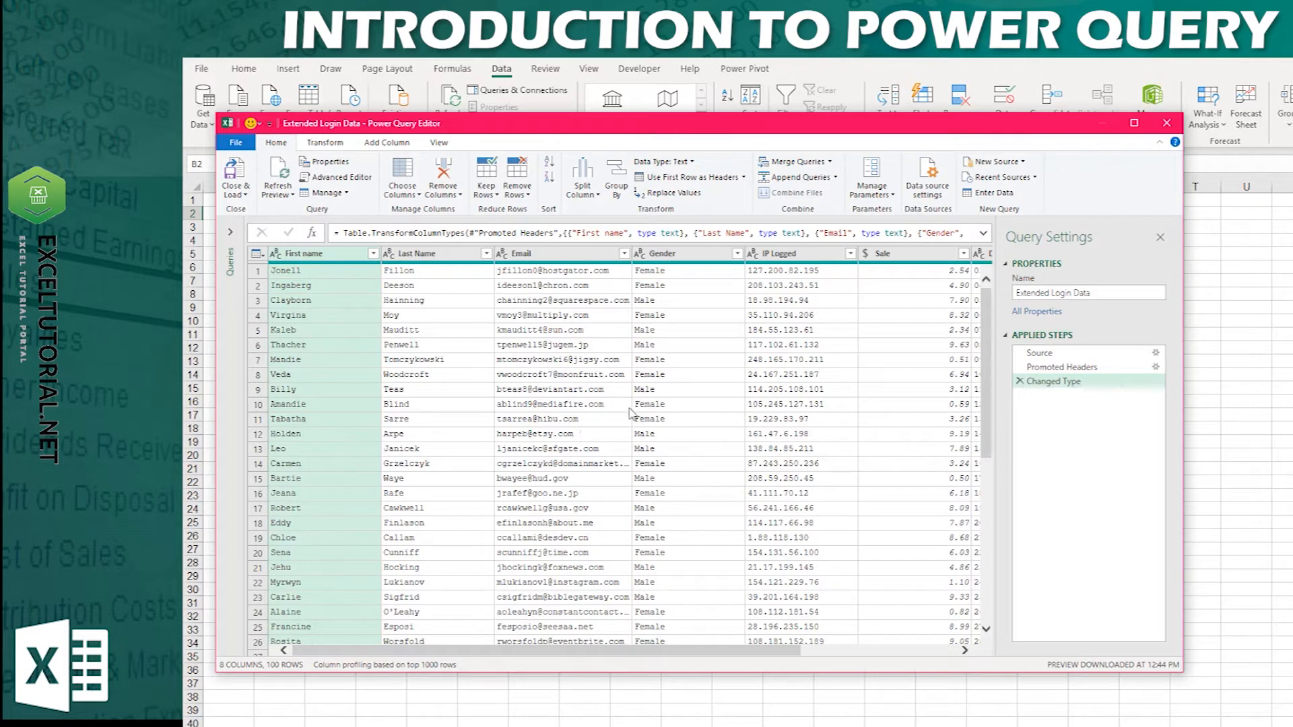
left_click_drag(649, 128, 640, 98)
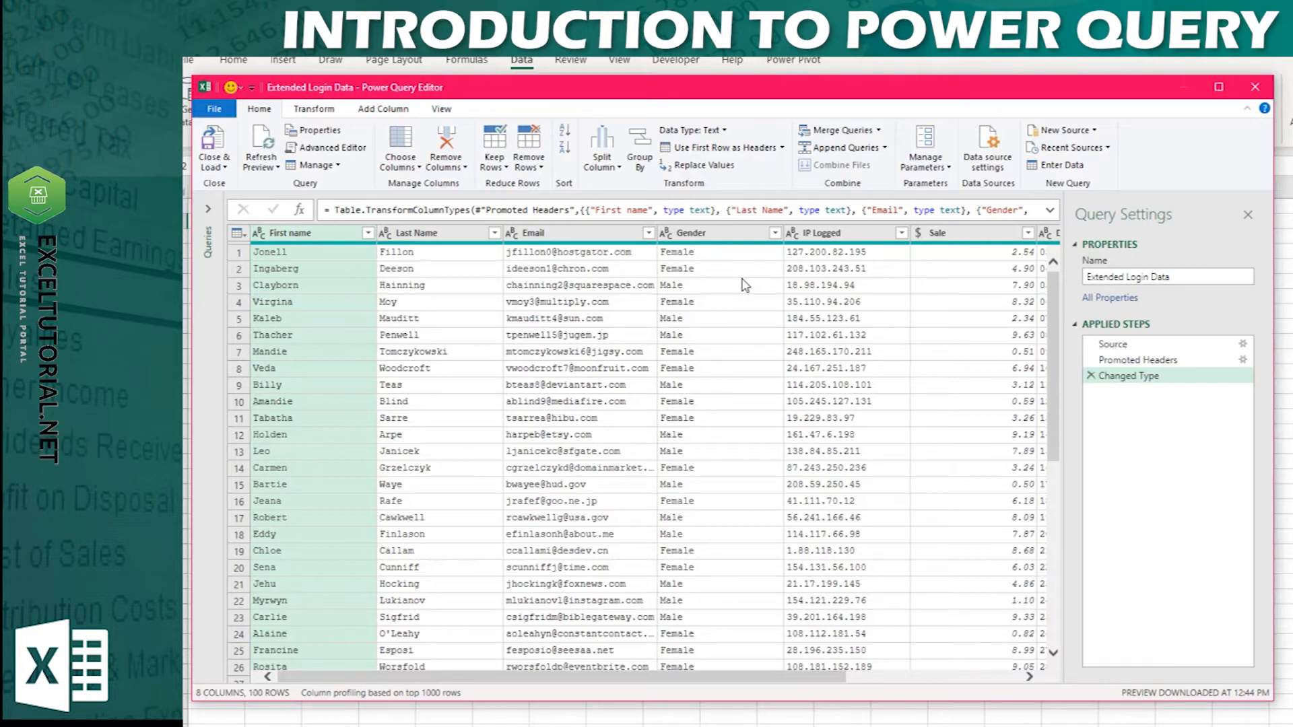
Step: Examine the Last Name, Email and IP Logged columns and preview individual cell values
left_click(551, 418)
left_click(404, 302)
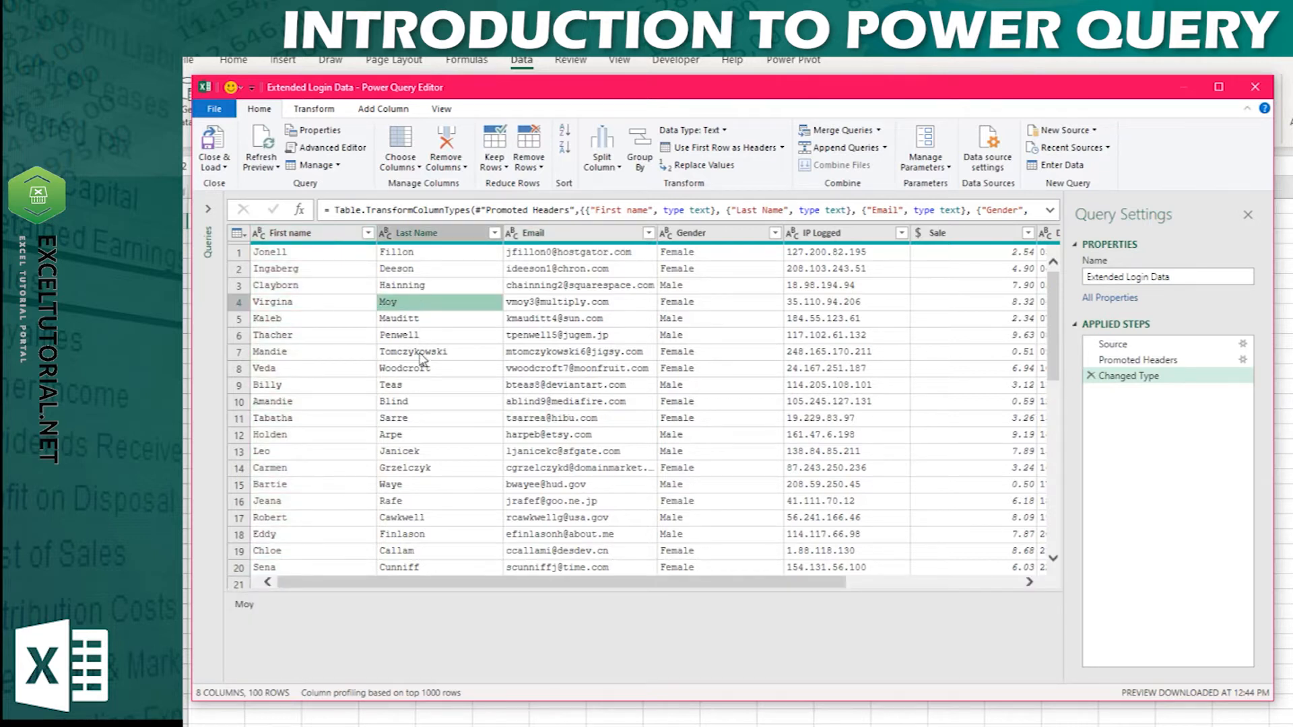
left_click(420, 353)
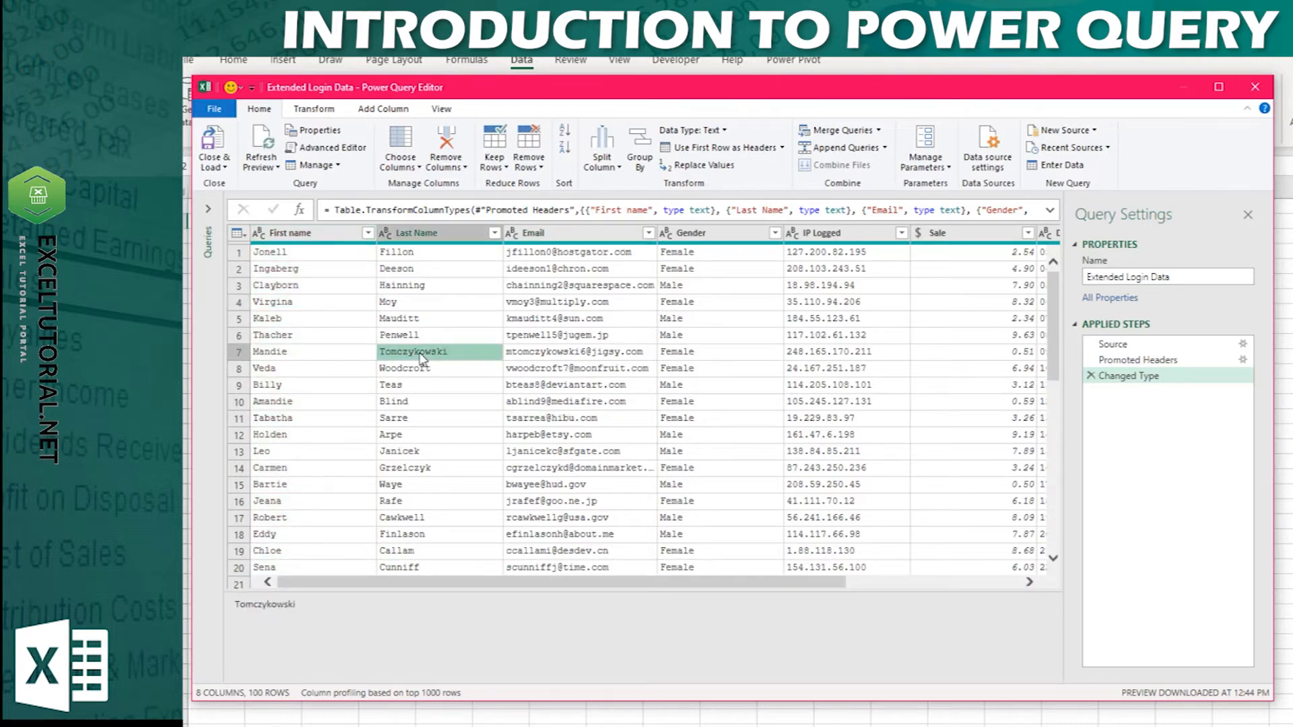
left_click(589, 236)
left_click_drag(828, 676, 941, 682)
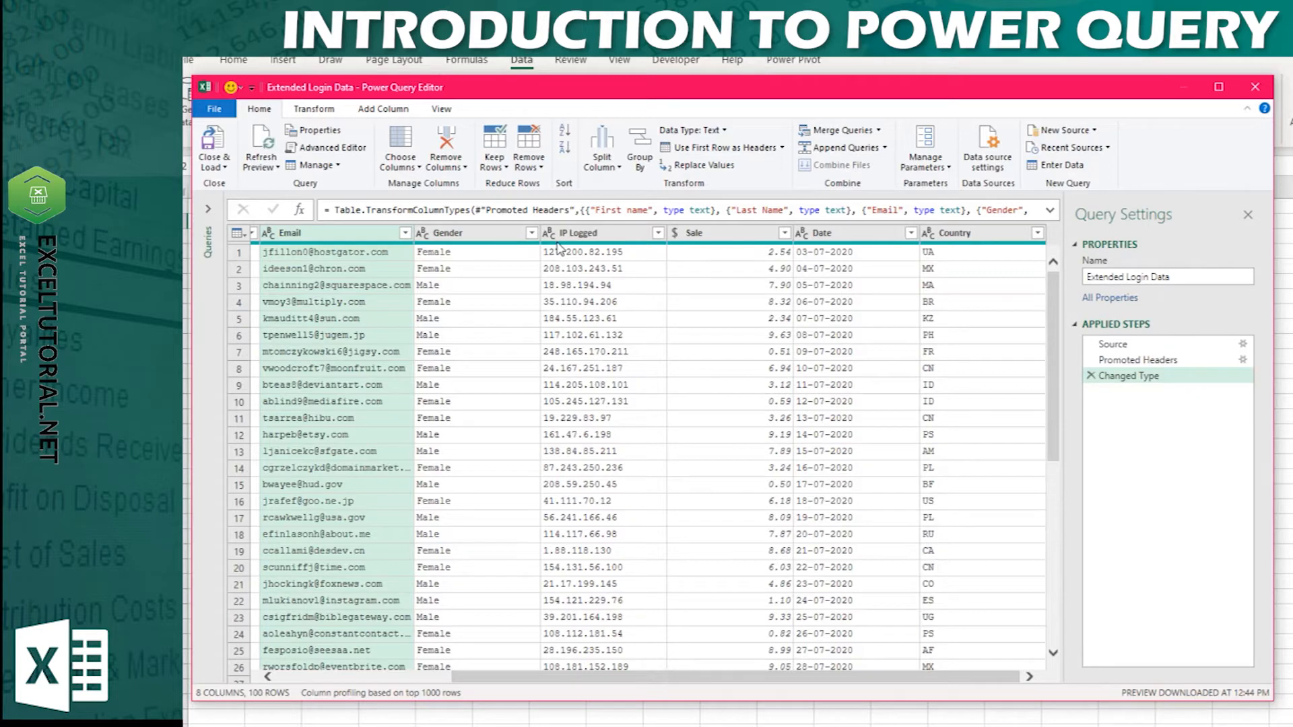
left_click(600, 235)
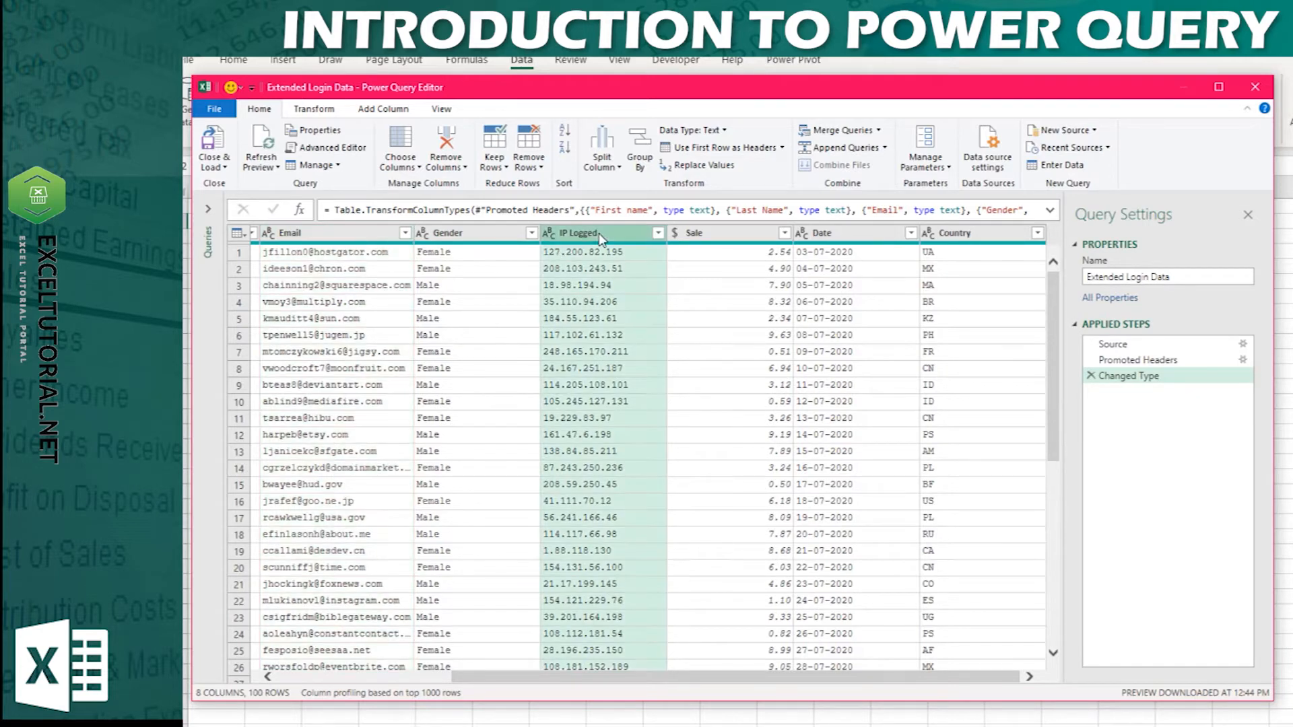
left_click(593, 389)
left_click(599, 437)
left_click(598, 523)
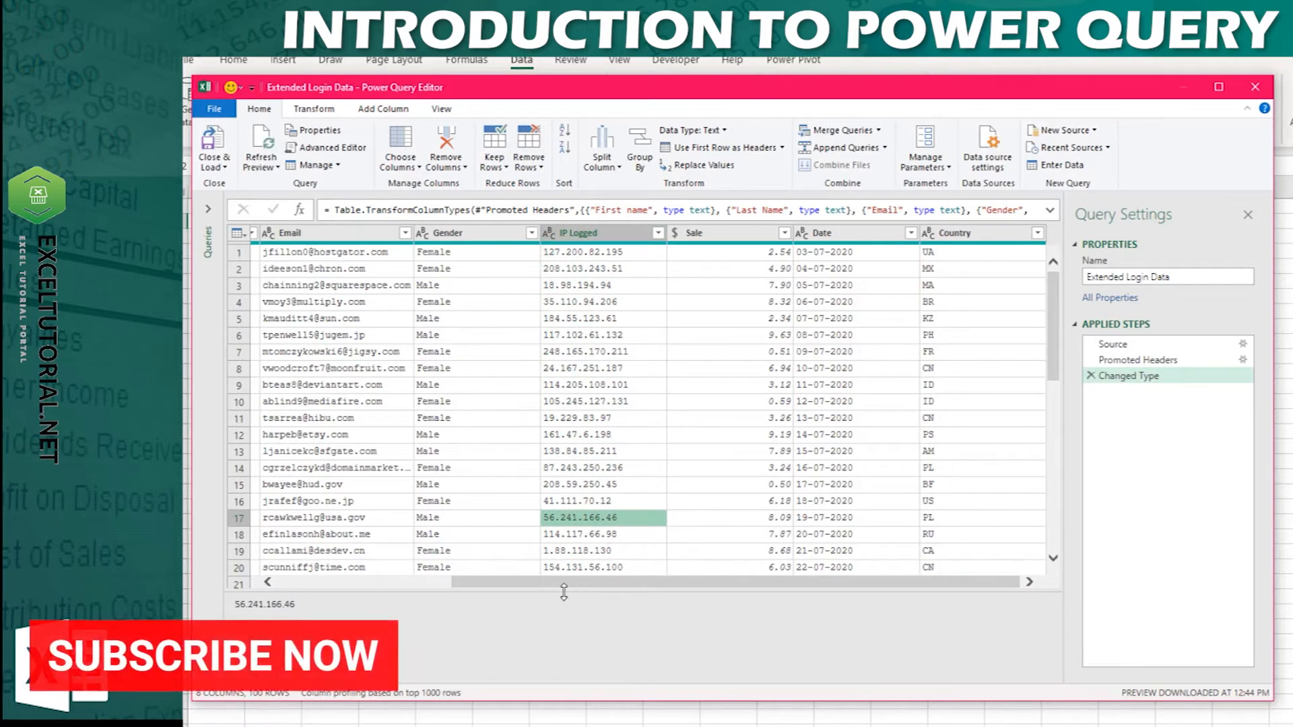
left_click_drag(570, 646, 570, 648)
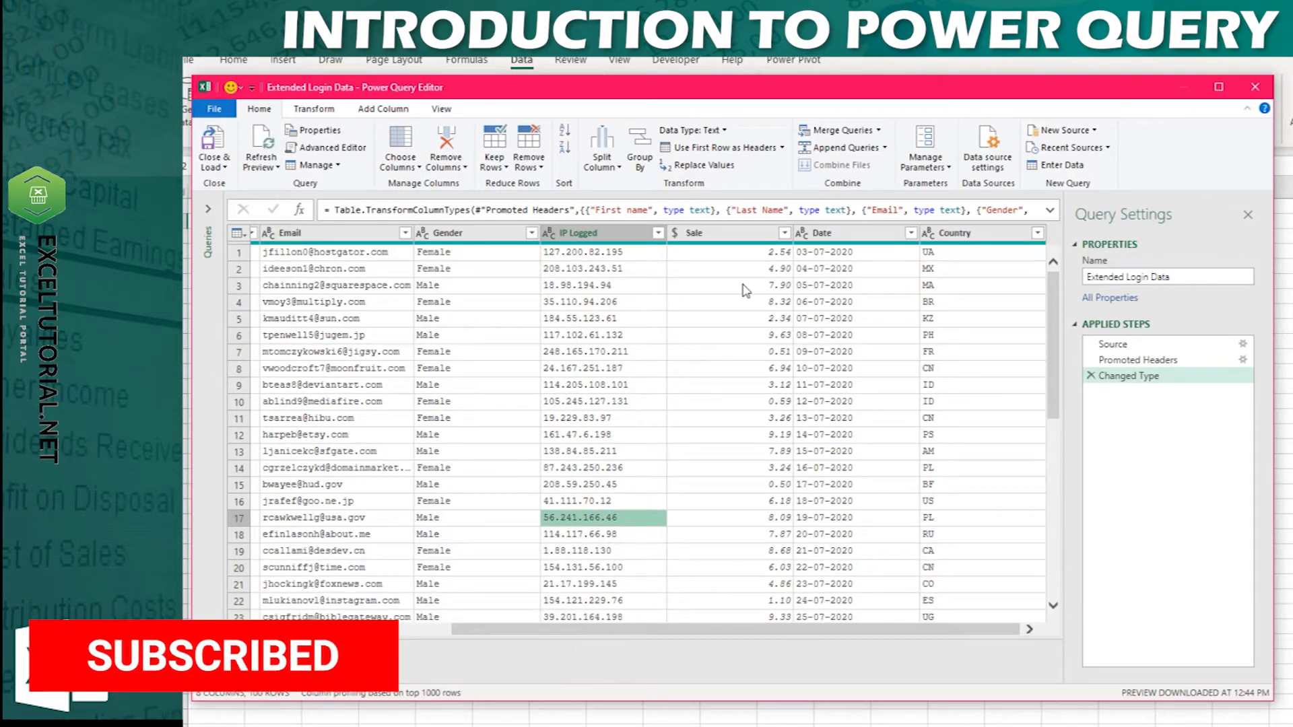
Step: Set the Sale column's data type to Currency
left_click(676, 233)
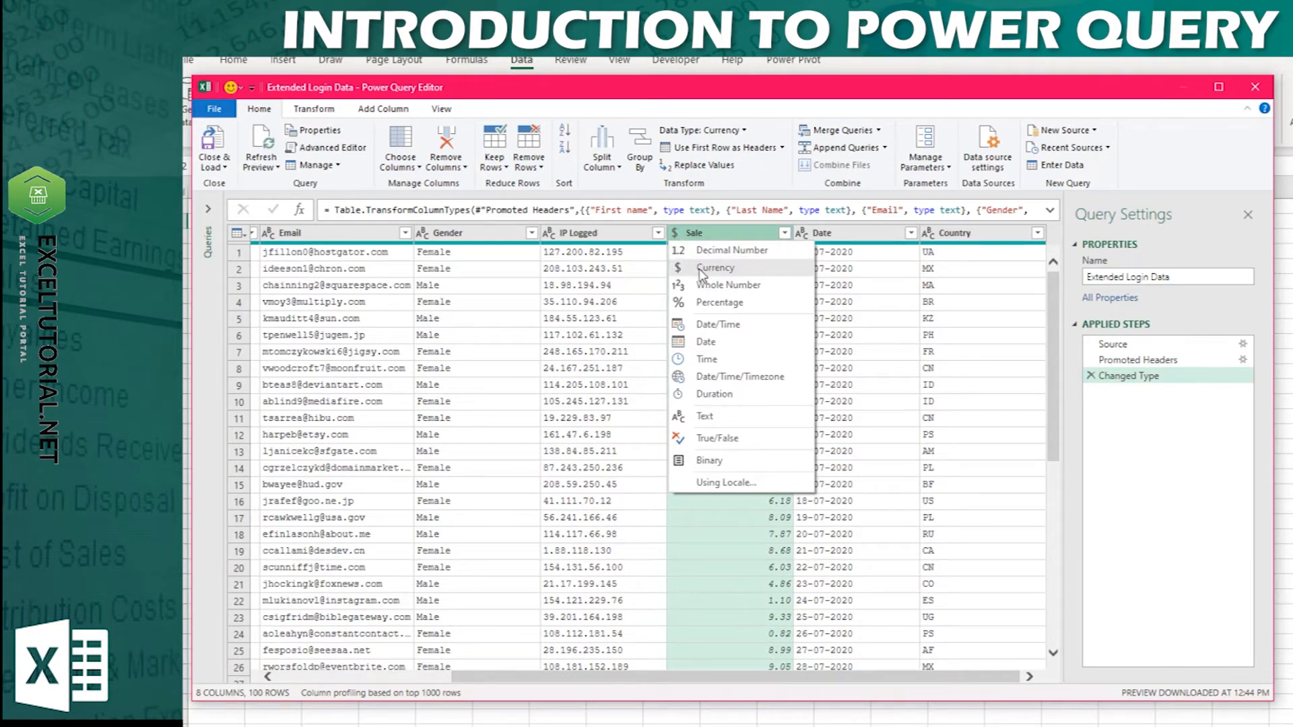
left_click(702, 269)
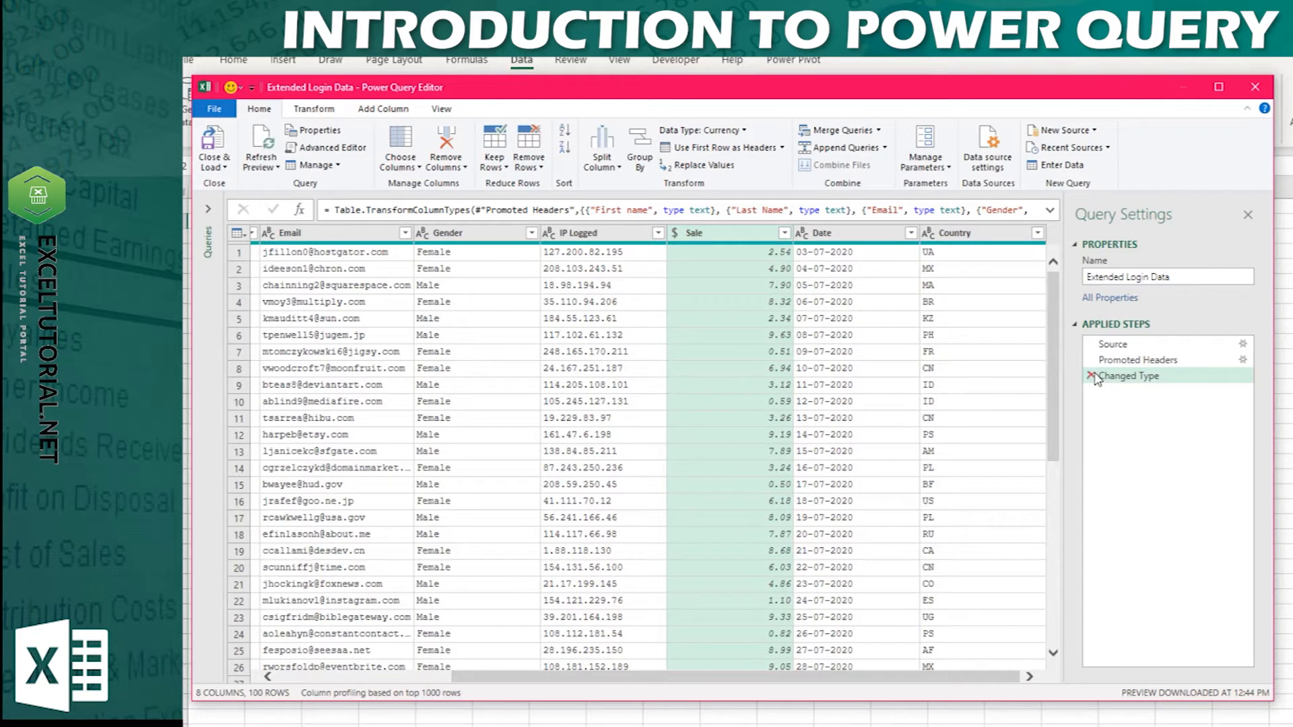
Step: Inspect the data and formula at the Source and Promoted Headers steps of the query
left_click(1132, 345)
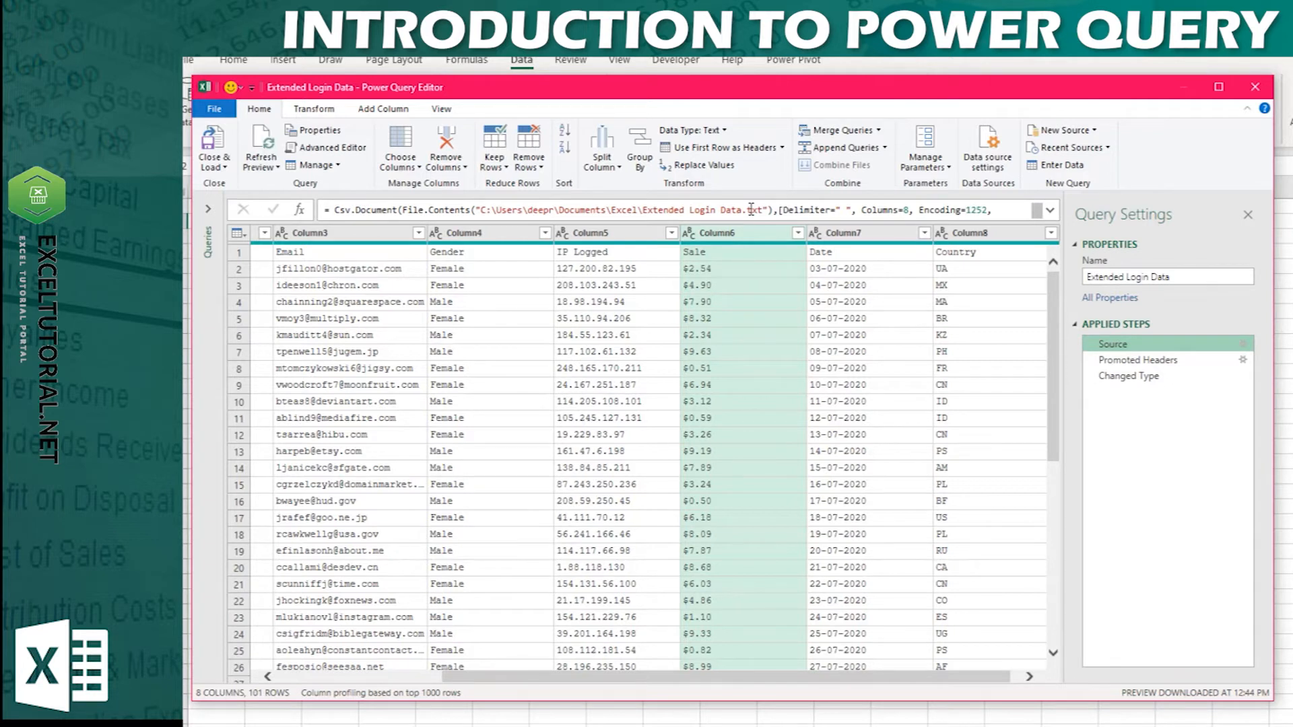
left_click(1174, 361)
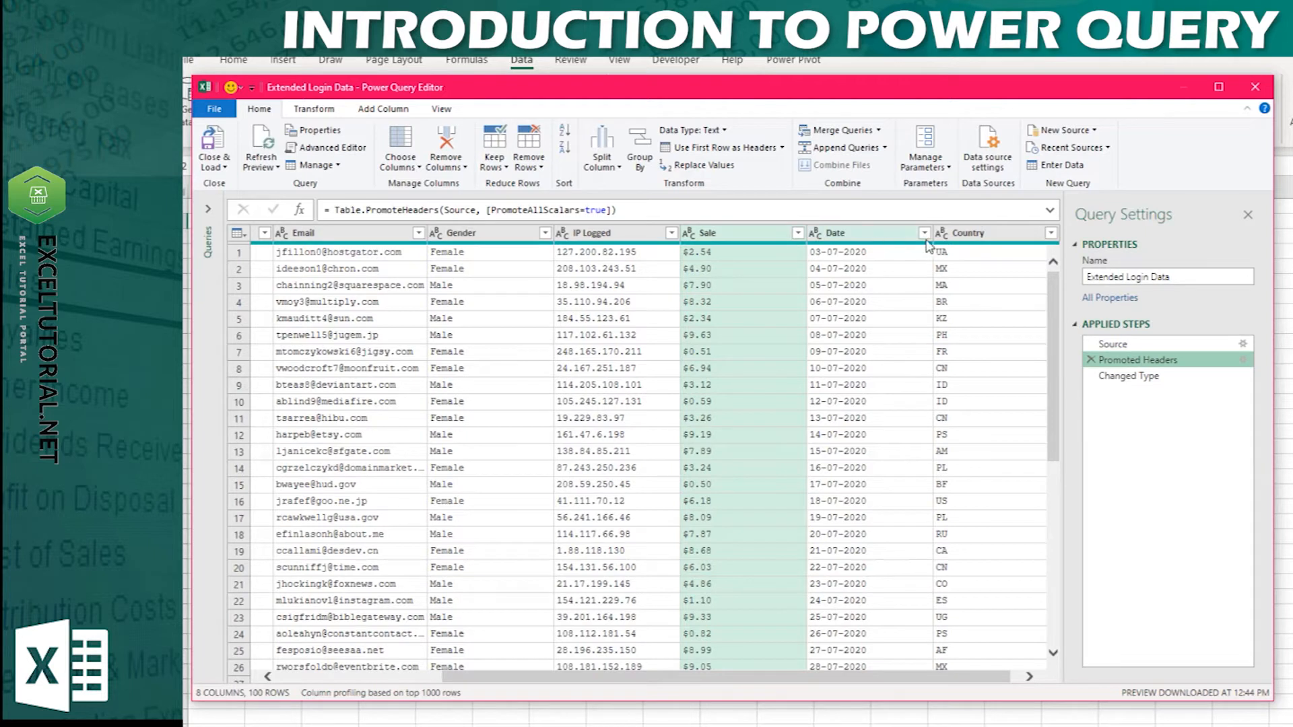
Step: Delete the Promoted Headers step from the query, then insert it again by using the first row as headers
left_click(1092, 360)
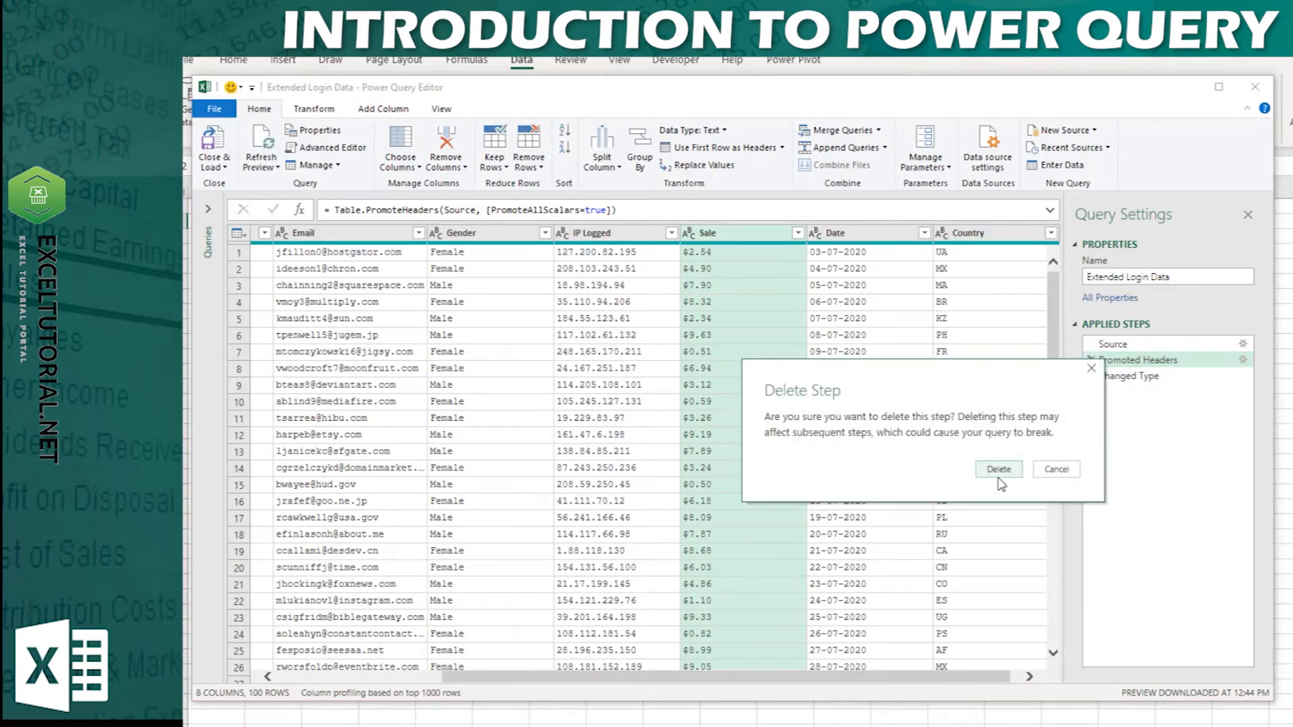
left_click(1003, 470)
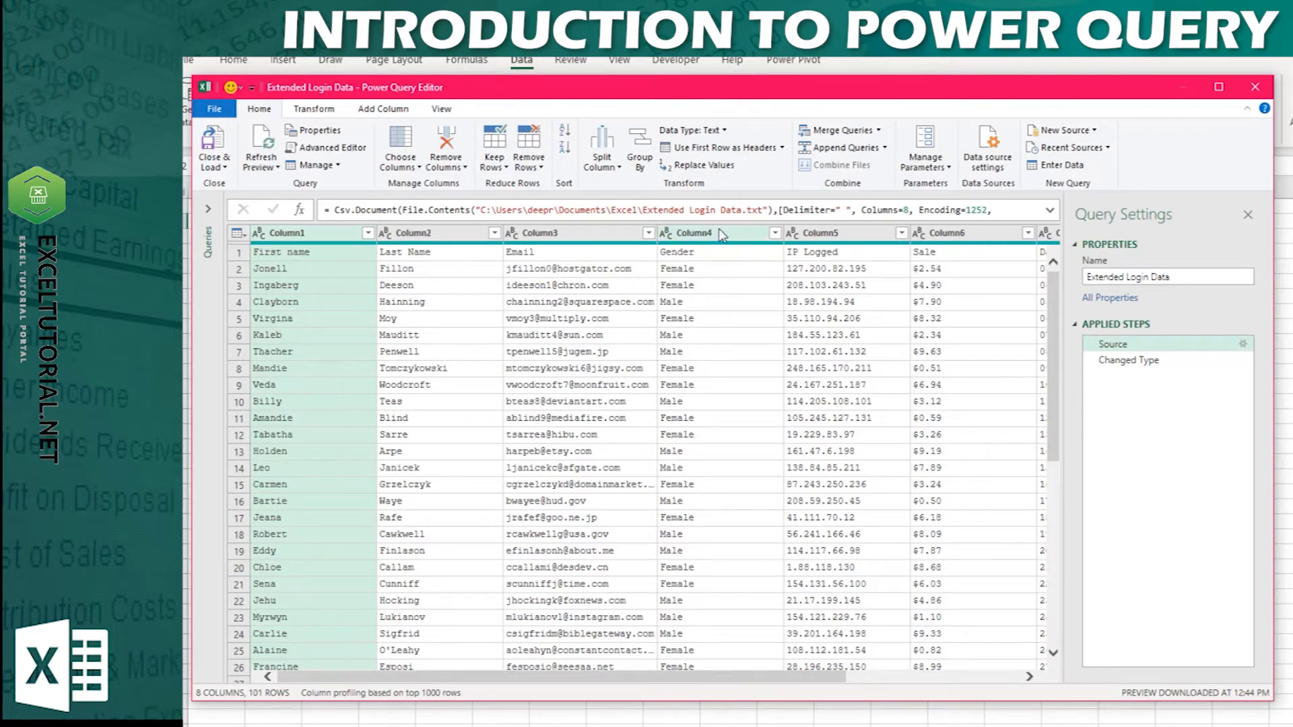
left_click(233, 256)
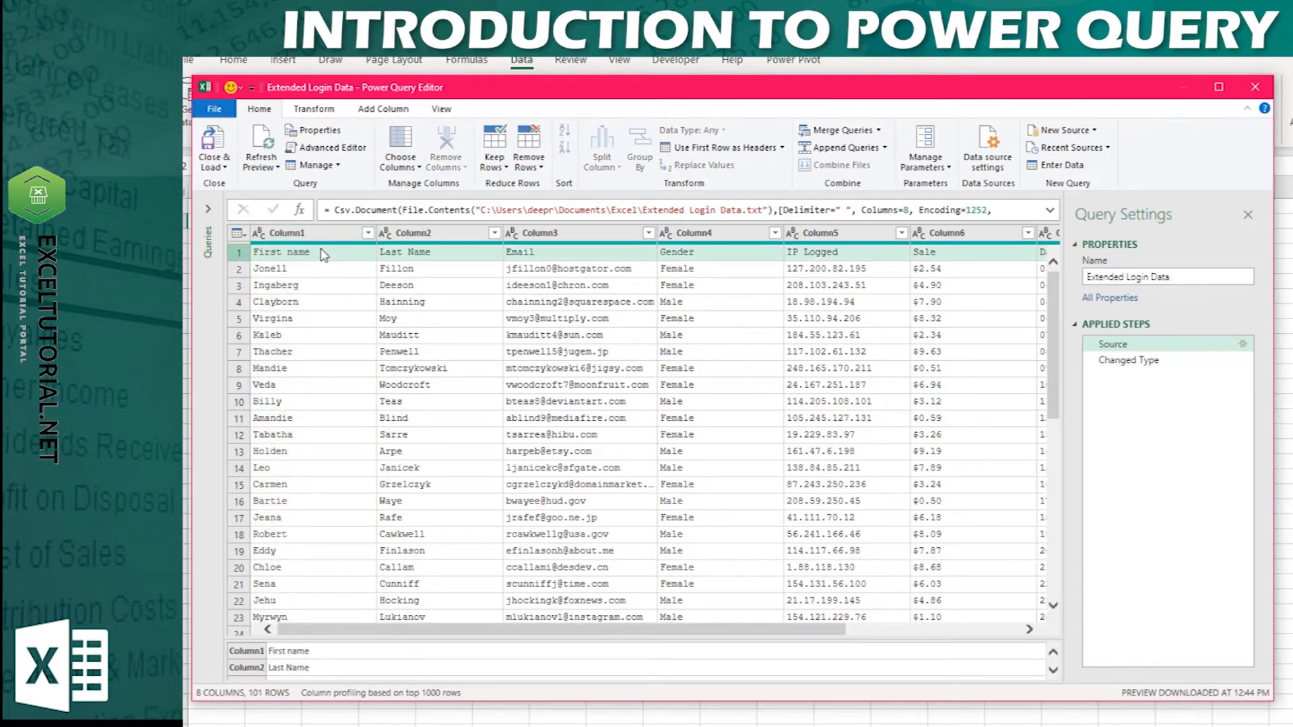
left_click(722, 152)
left_click_drag(952, 369, 817, 335)
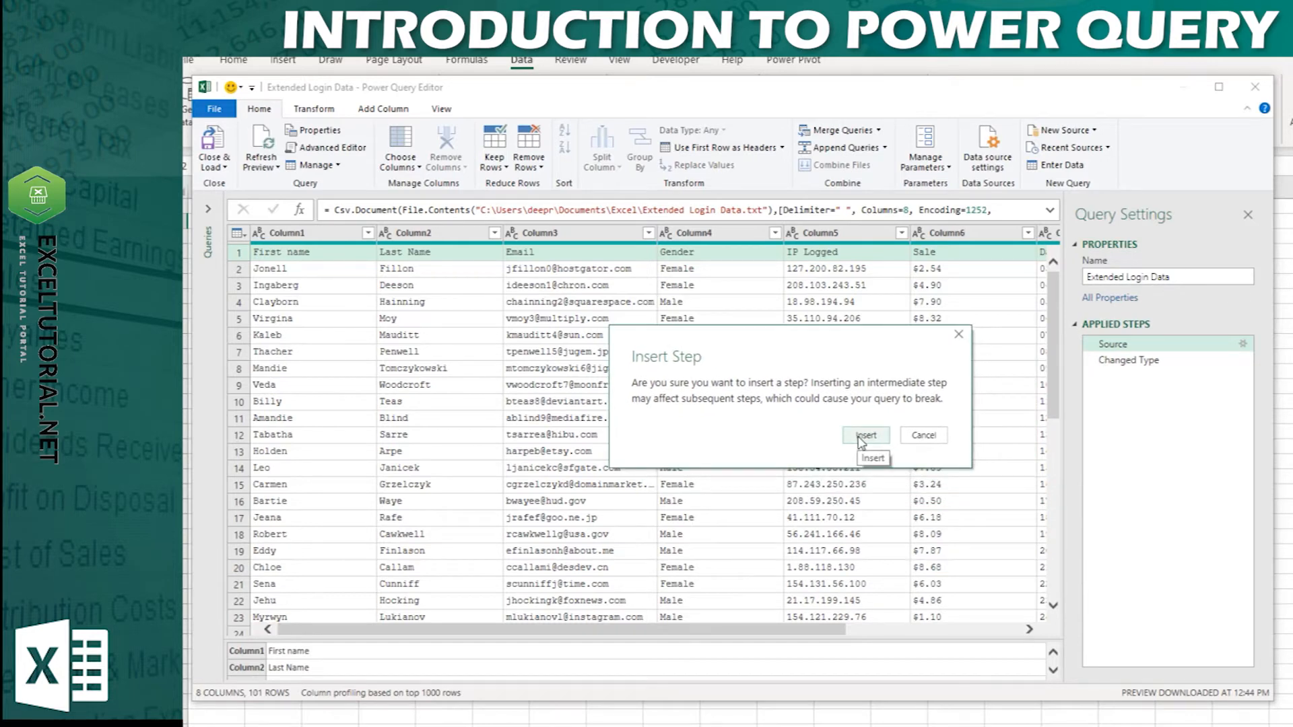
left_click(860, 438)
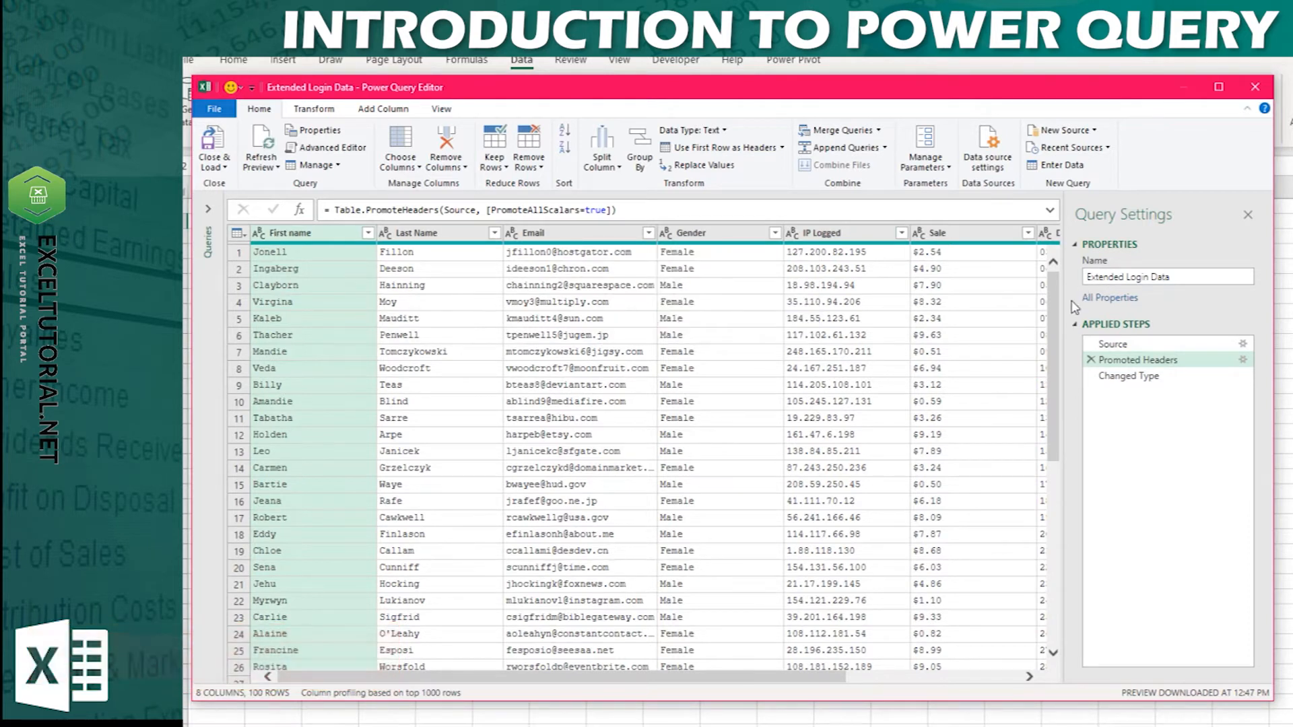
Step: Compare the data and formula at the Promoted Headers and Changed Type steps of the query
left_click(1115, 377)
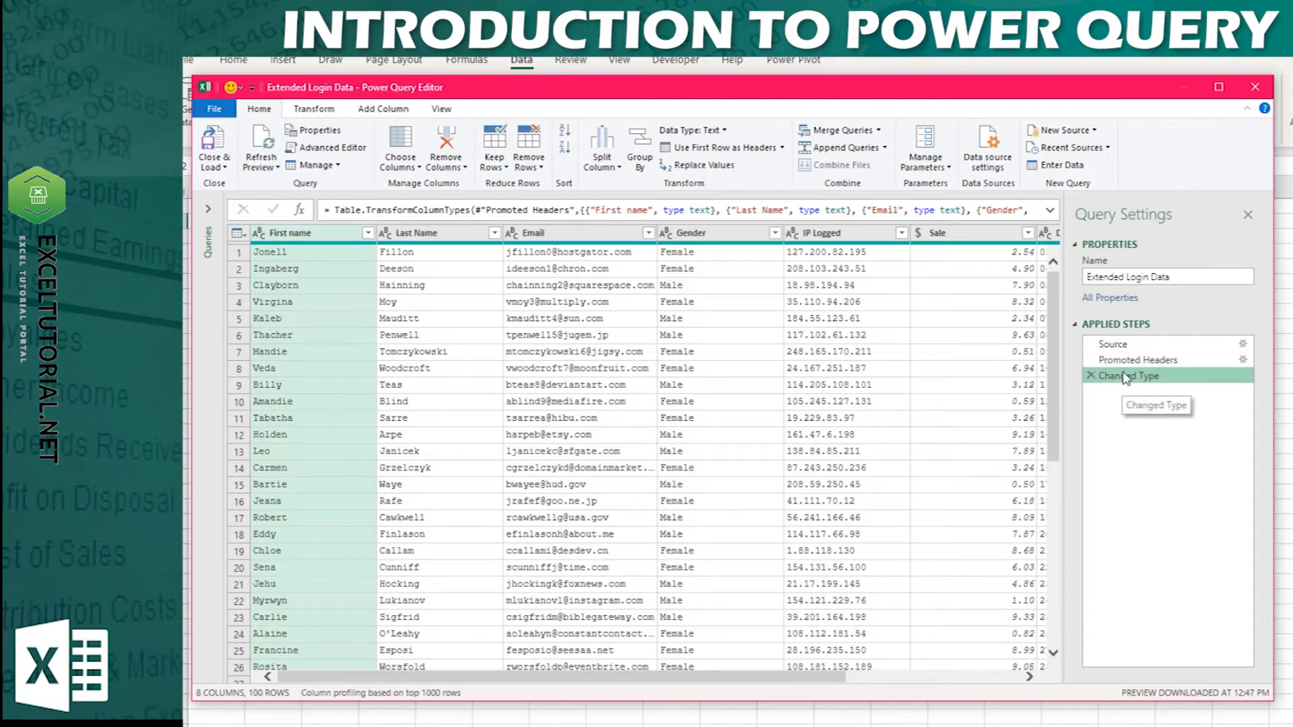
left_click(1164, 364)
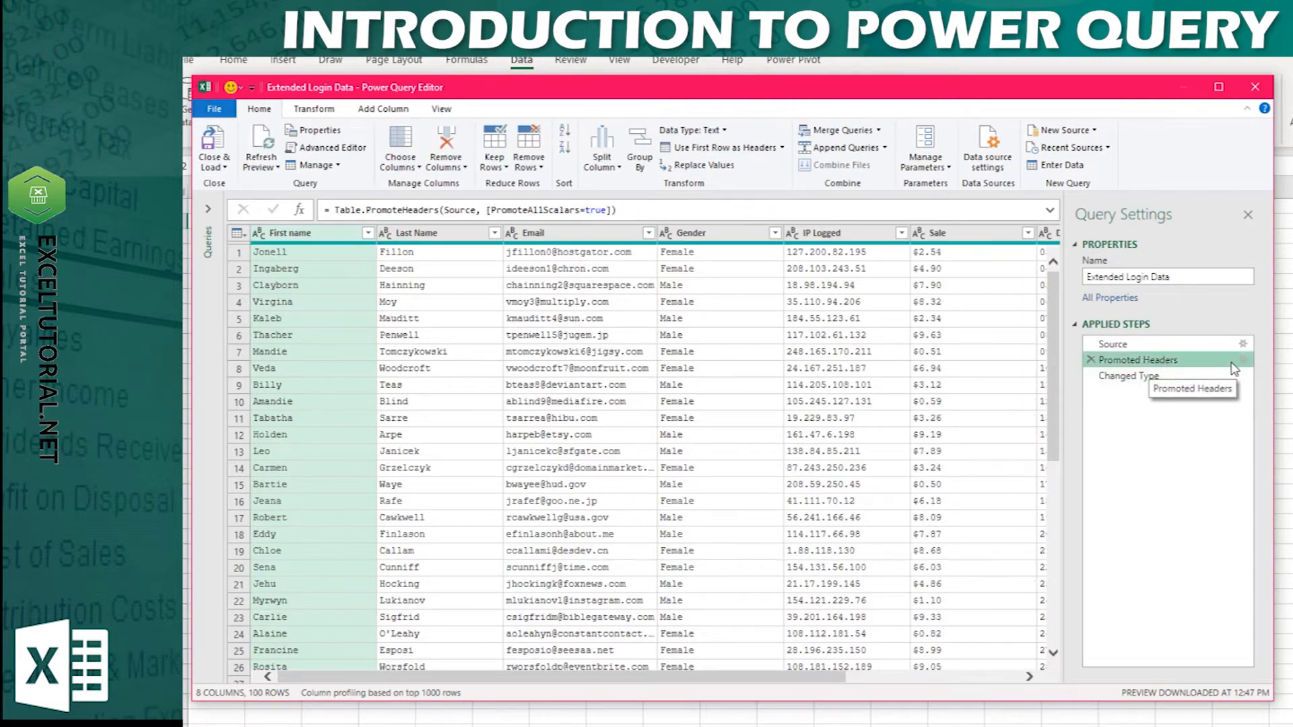
left_click(1143, 378)
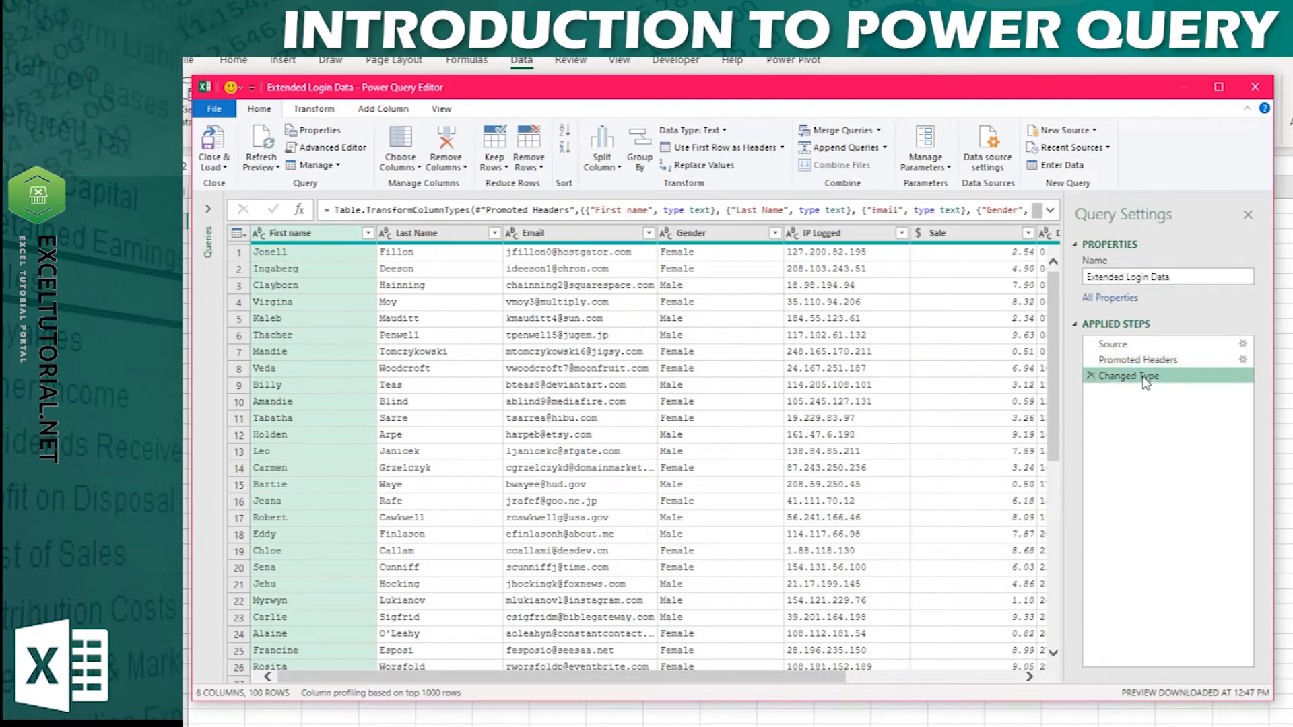
left_click(1141, 361)
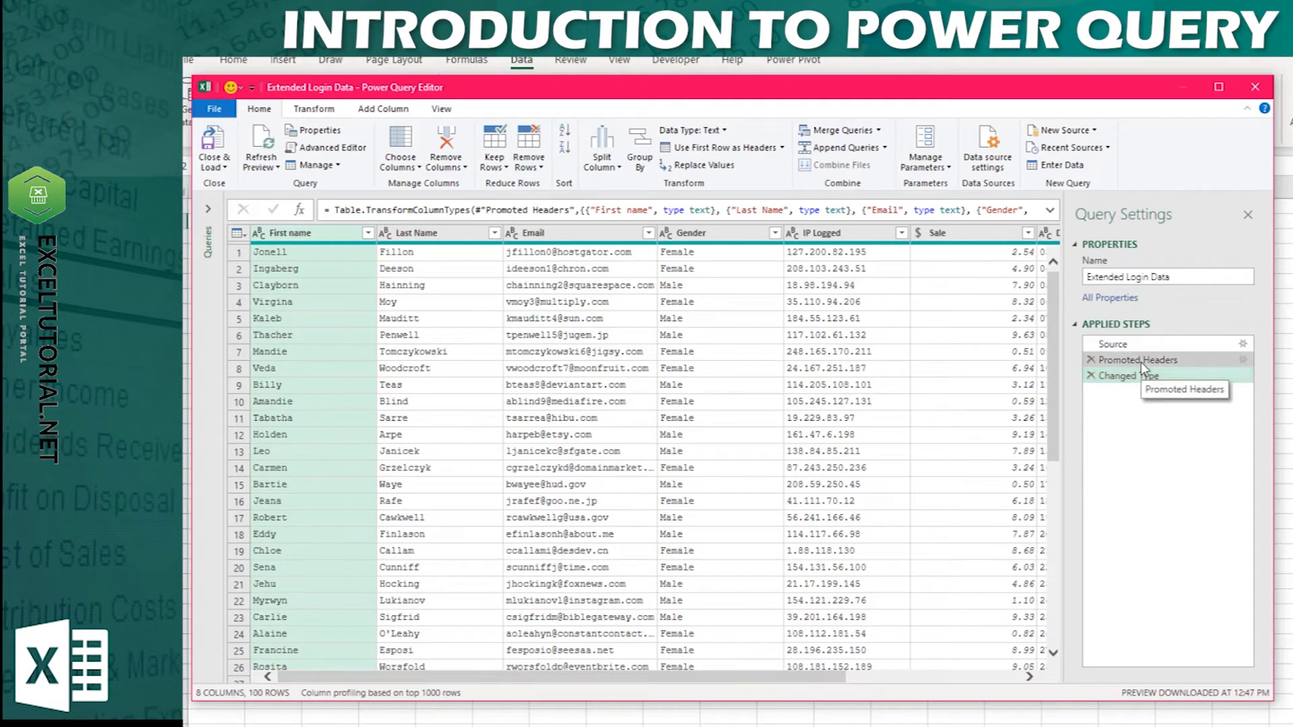
left_click(1141, 377)
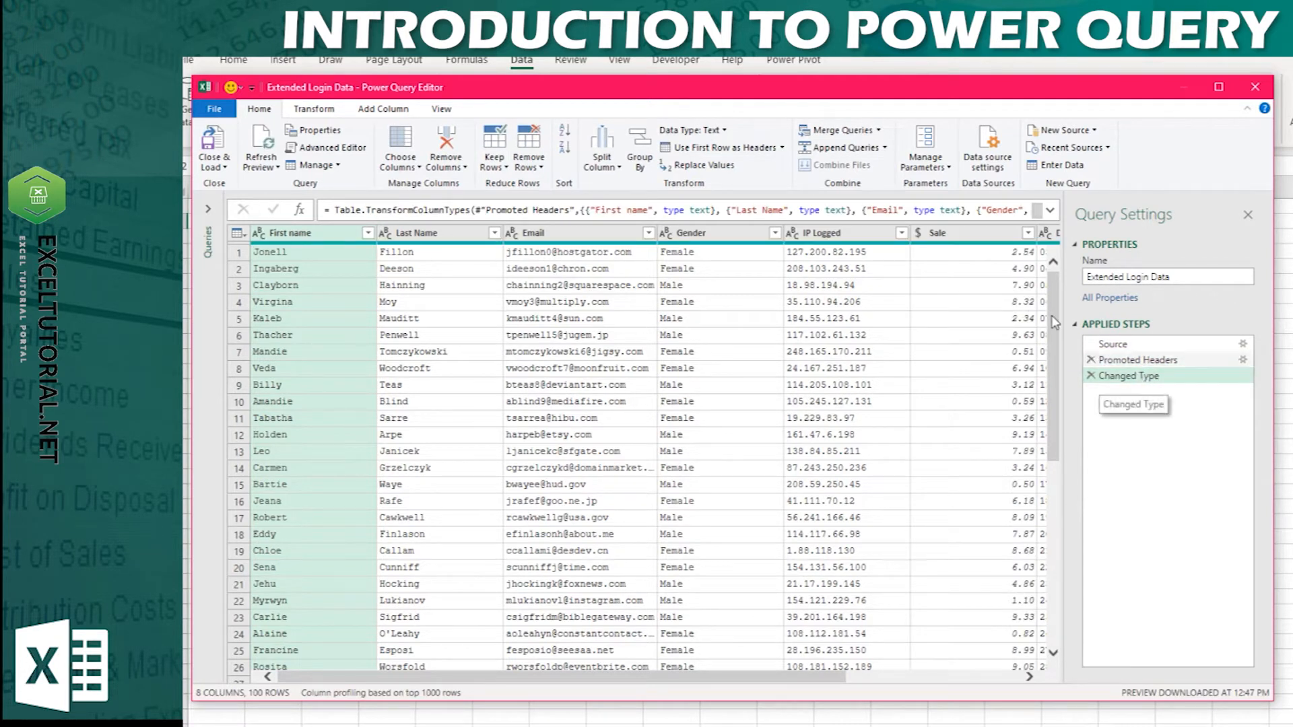
left_click(1140, 360)
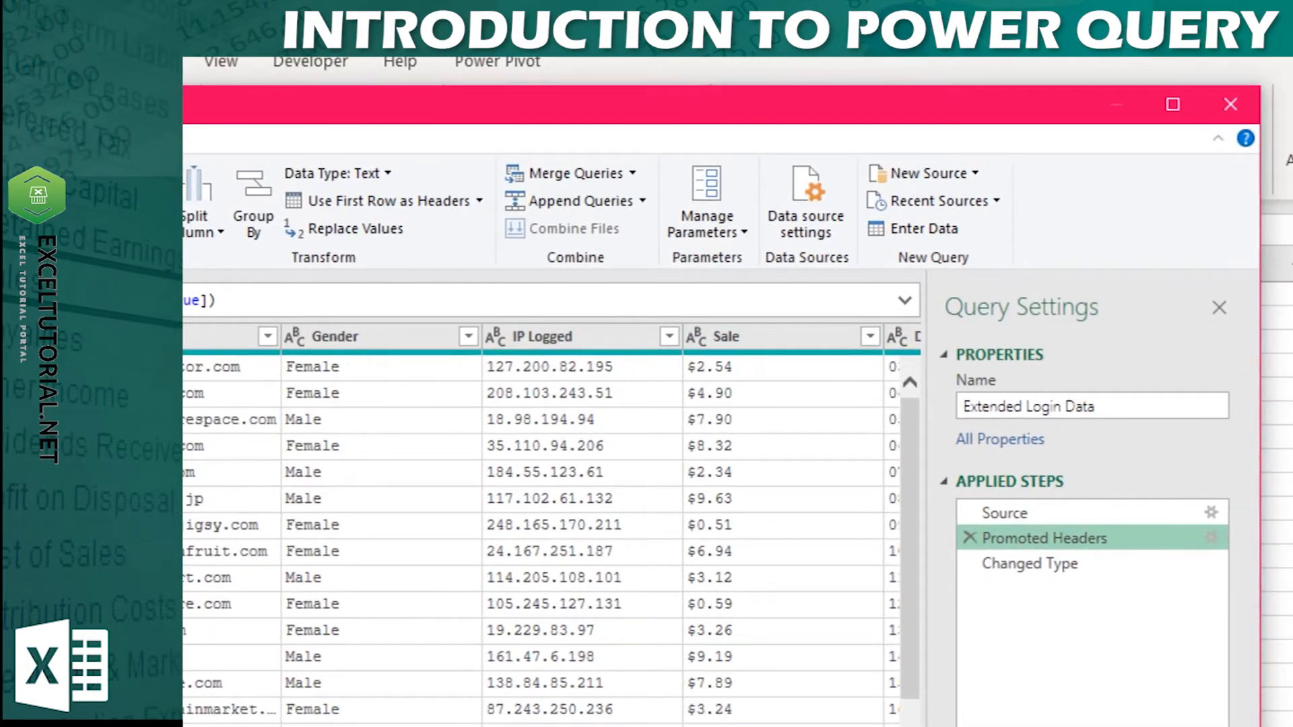
Step: Delete the Changed Type step from the applied steps of the query
left_click_drag(775, 677, 828, 676)
left_click_drag(606, 726, 699, 726)
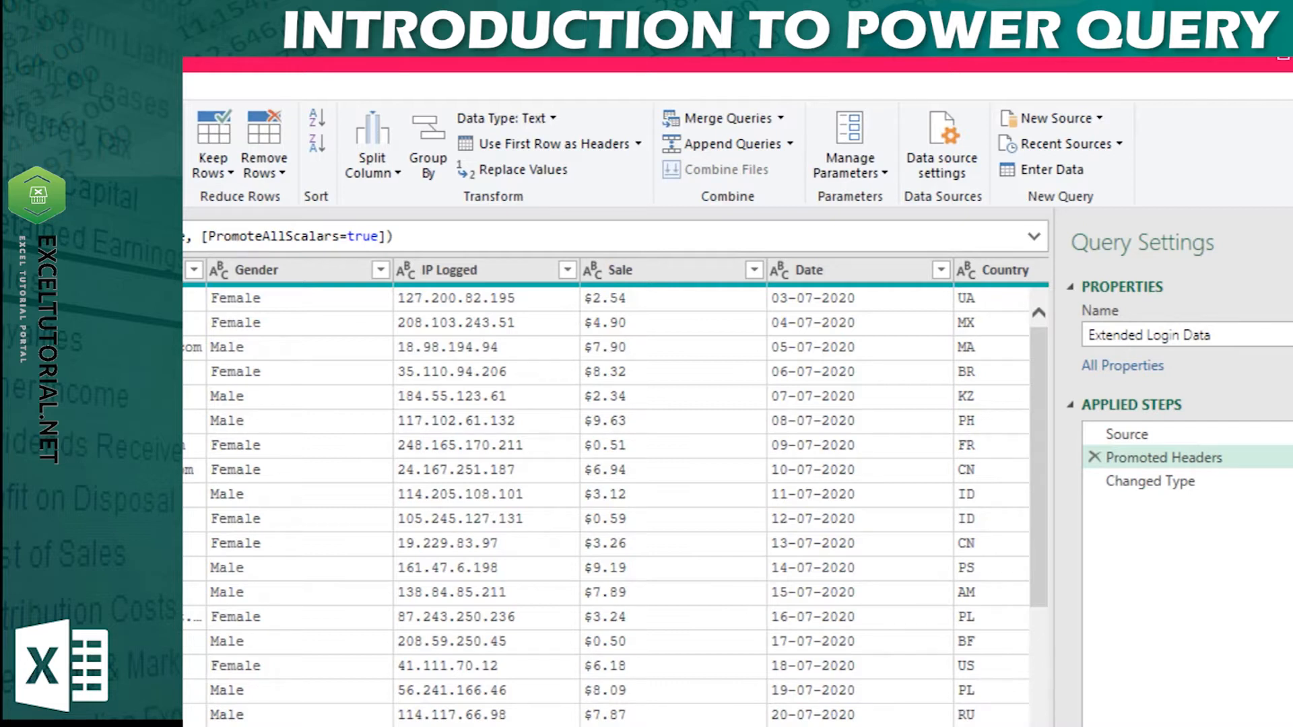
left_click(1178, 486)
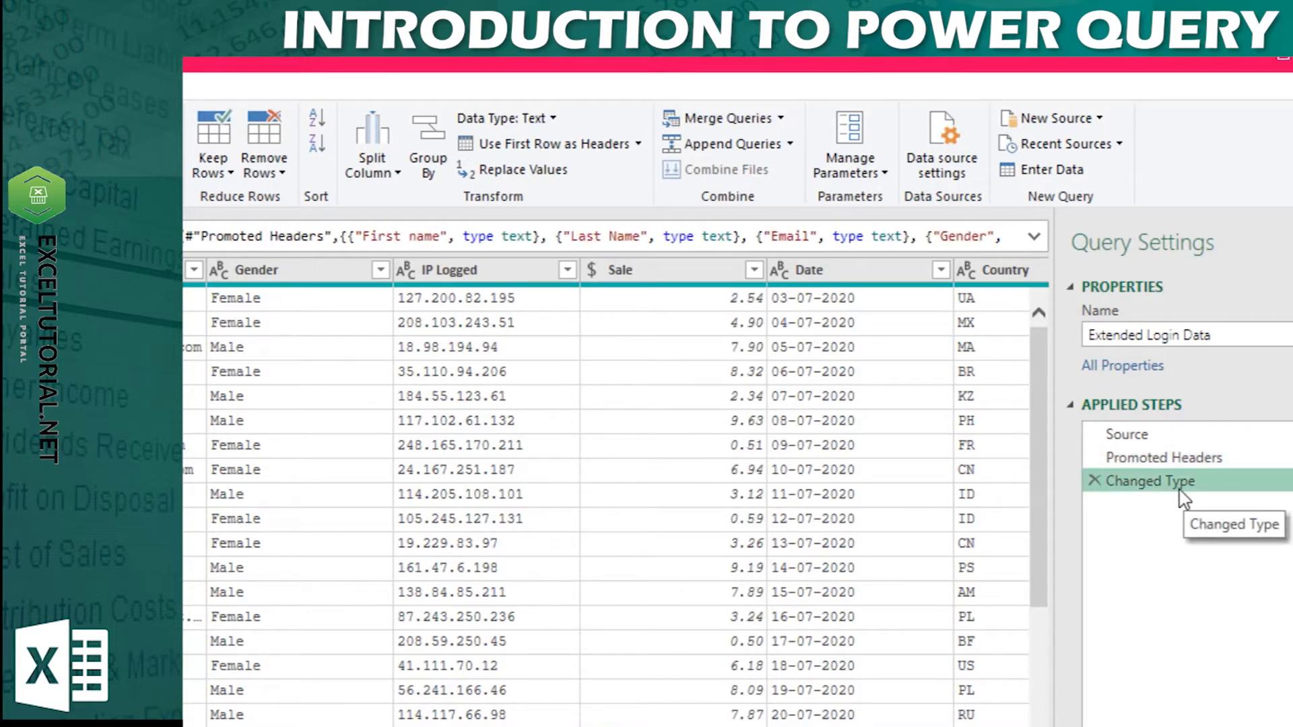
left_click(1095, 481)
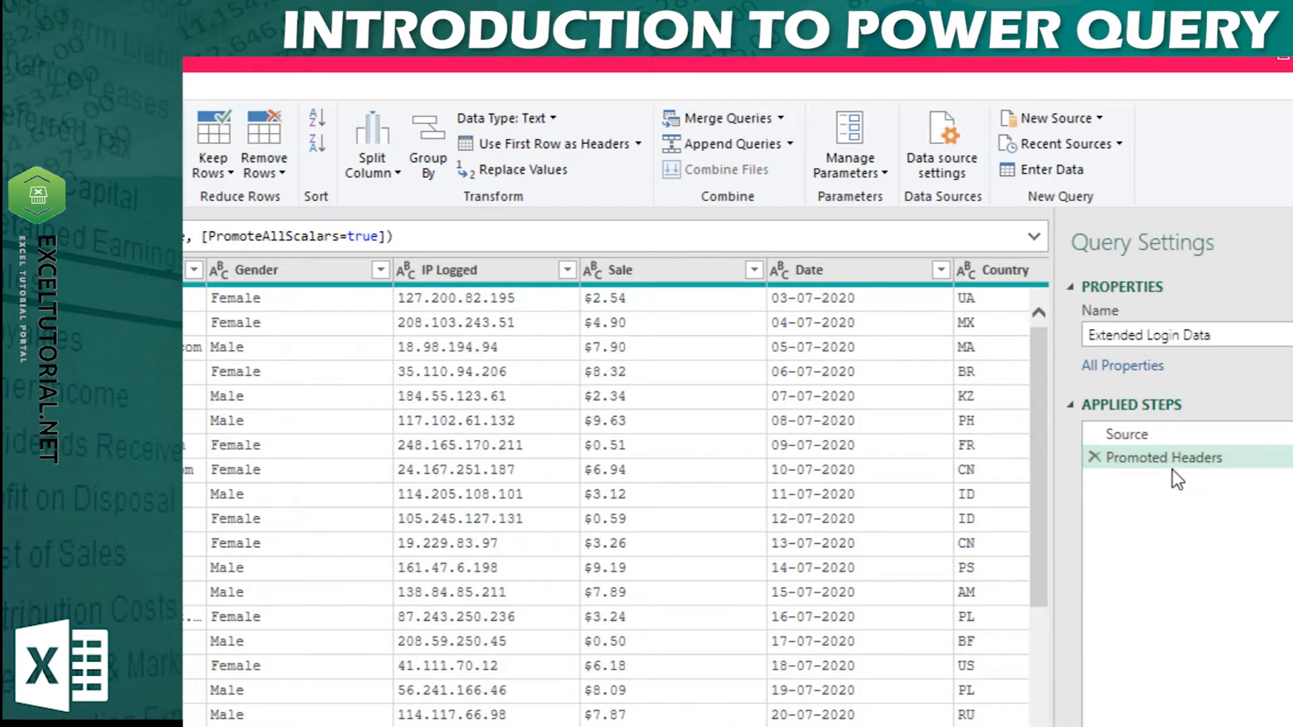
Step: Set the Sale column's data type to Currency
left_click(598, 273)
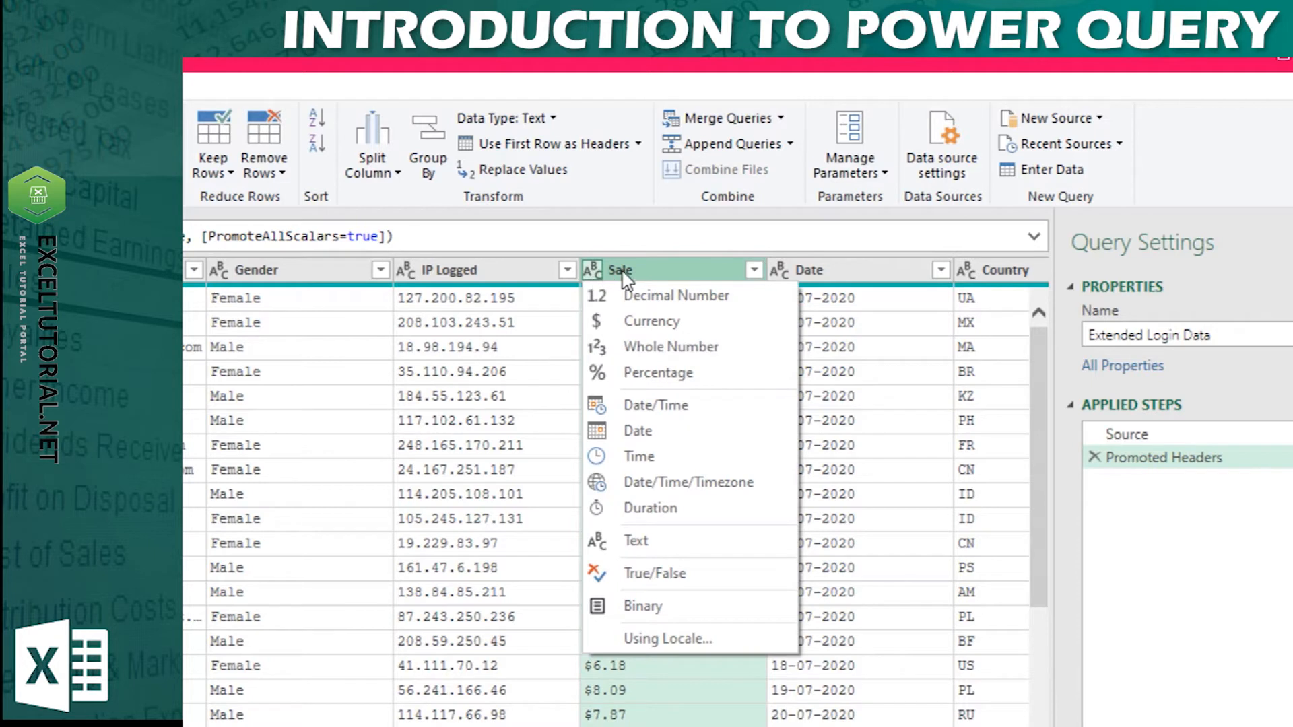
left_click(612, 271)
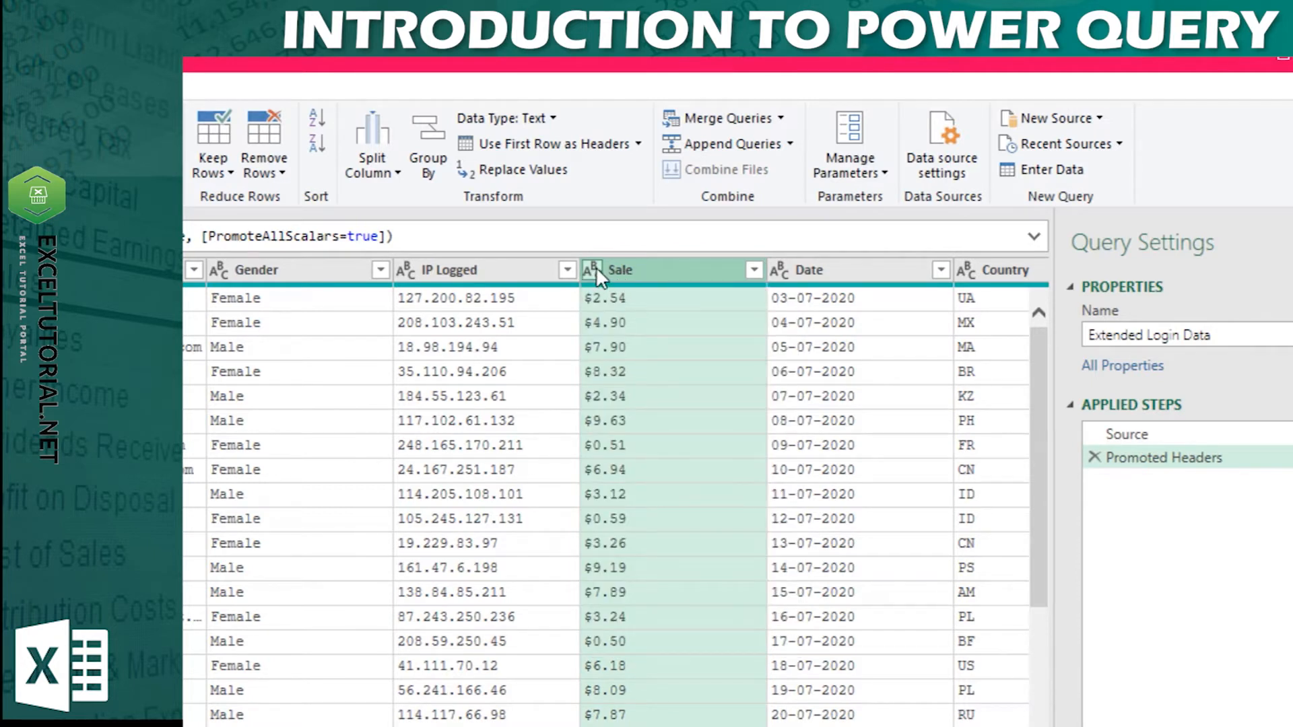
left_click(596, 269)
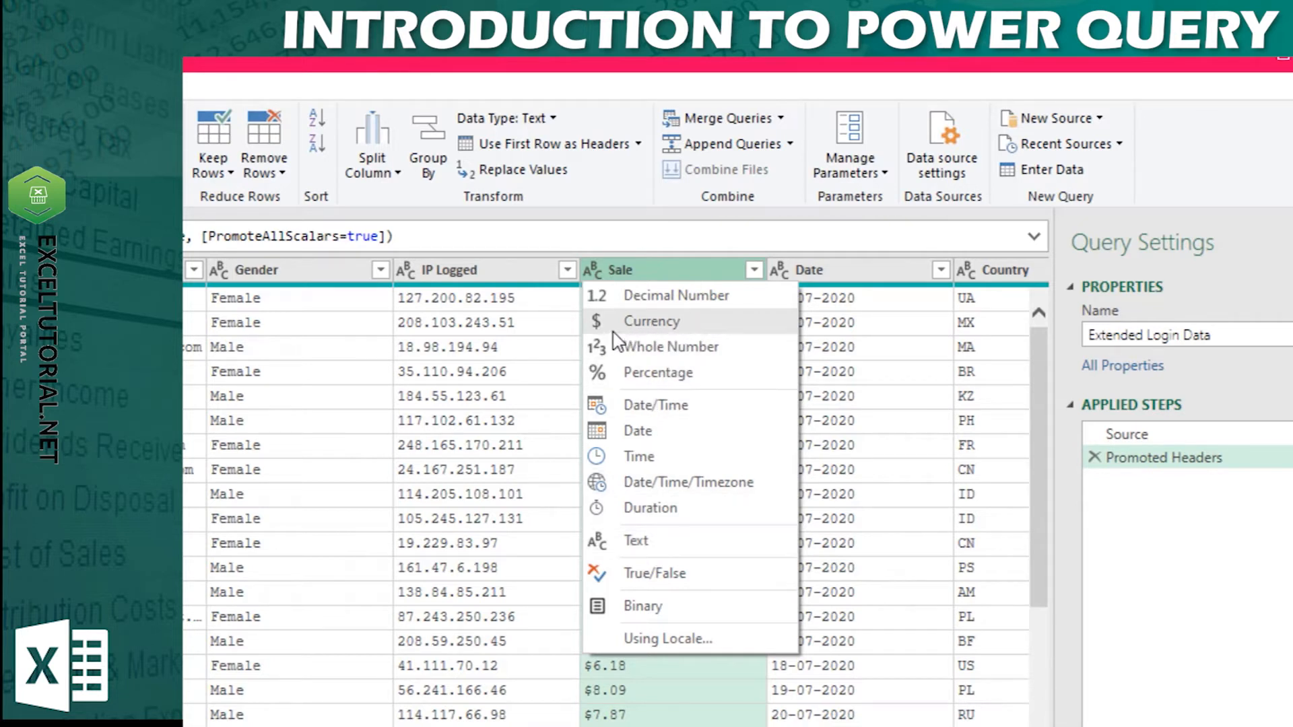
left_click(659, 326)
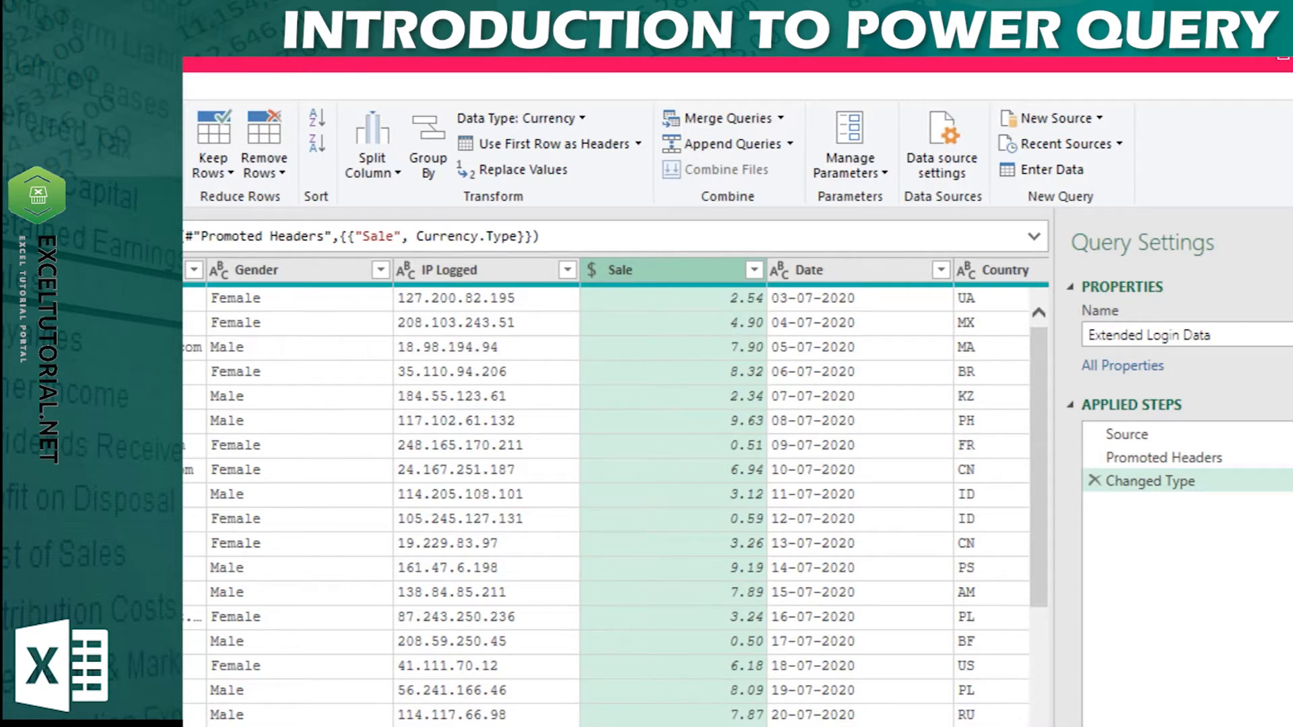
Step: Change the Date column's type using locale, with data type Date and locale English (India)
left_click(688, 271)
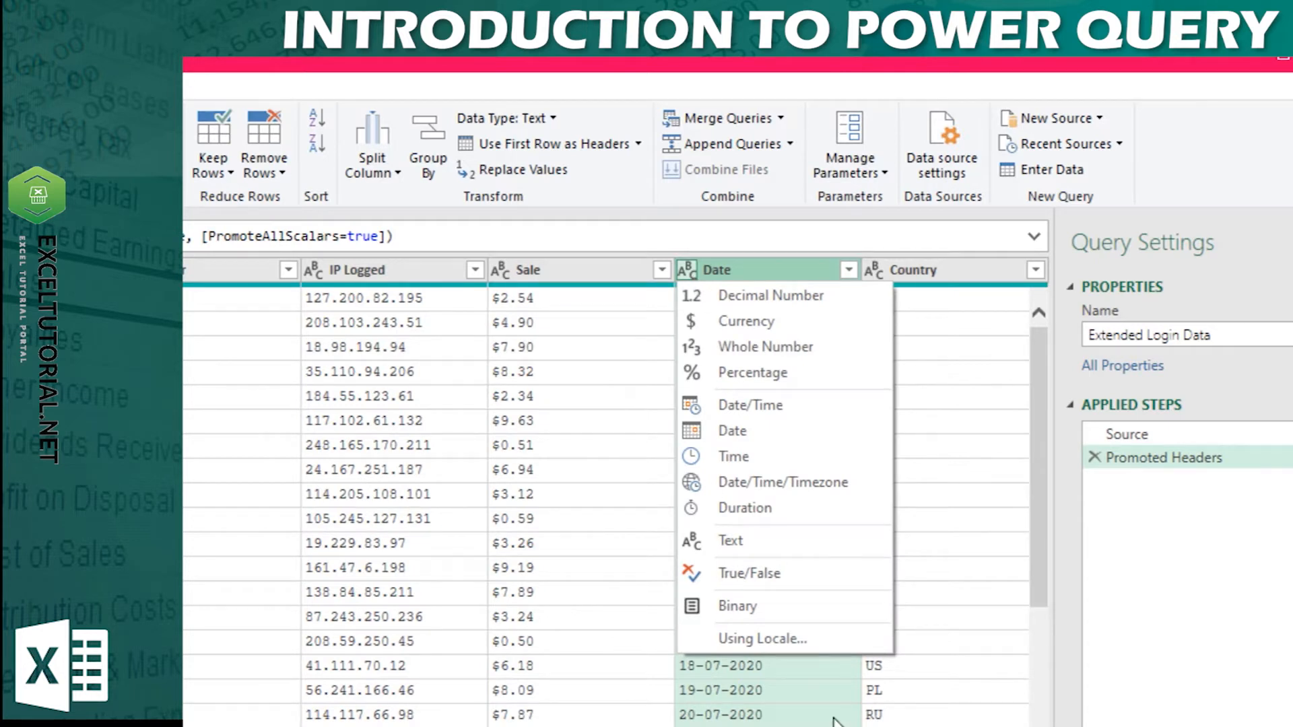
left_click(827, 645)
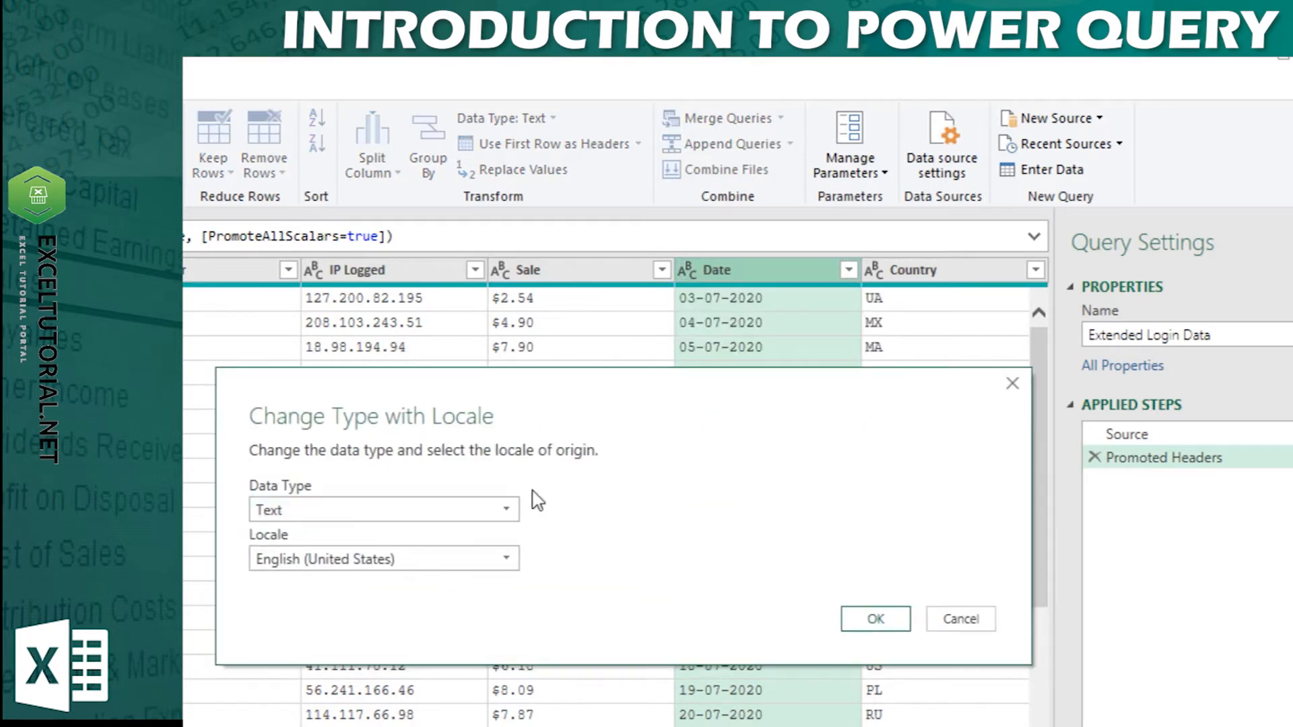
left_click(502, 510)
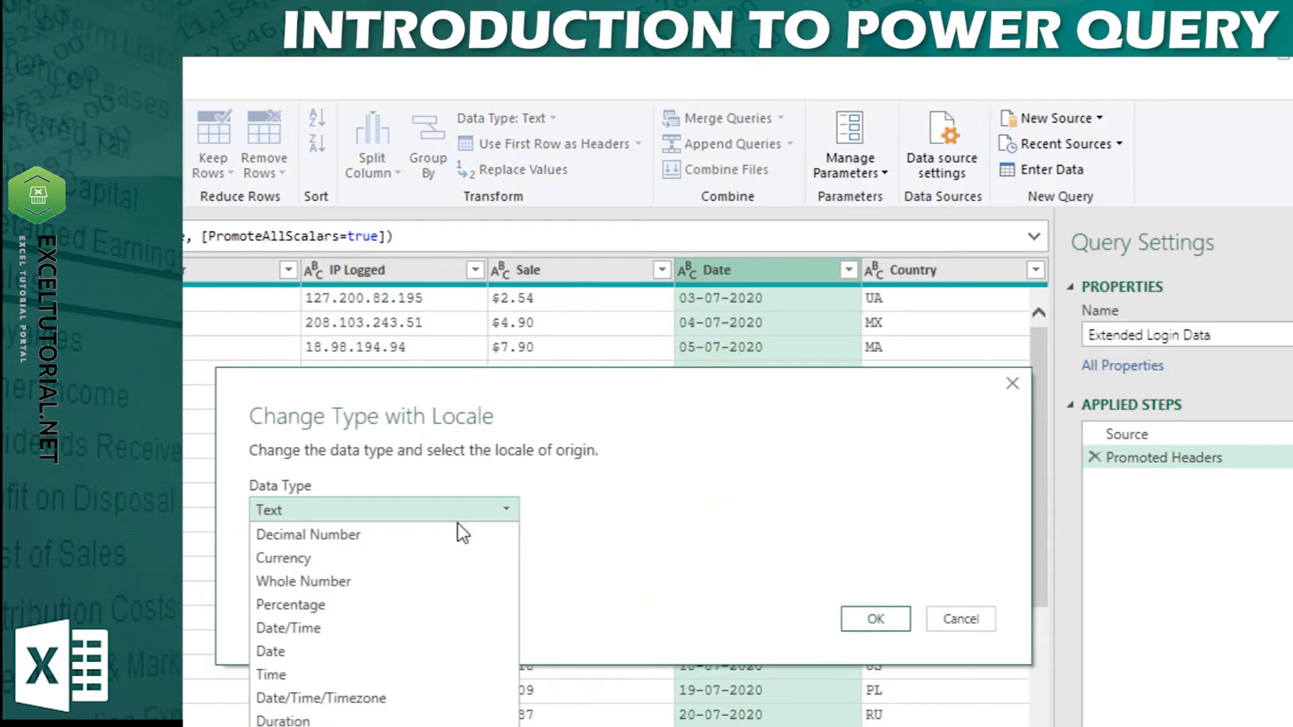
left_click(398, 651)
left_click(453, 557)
left_click_drag(722, 665, 759, 583)
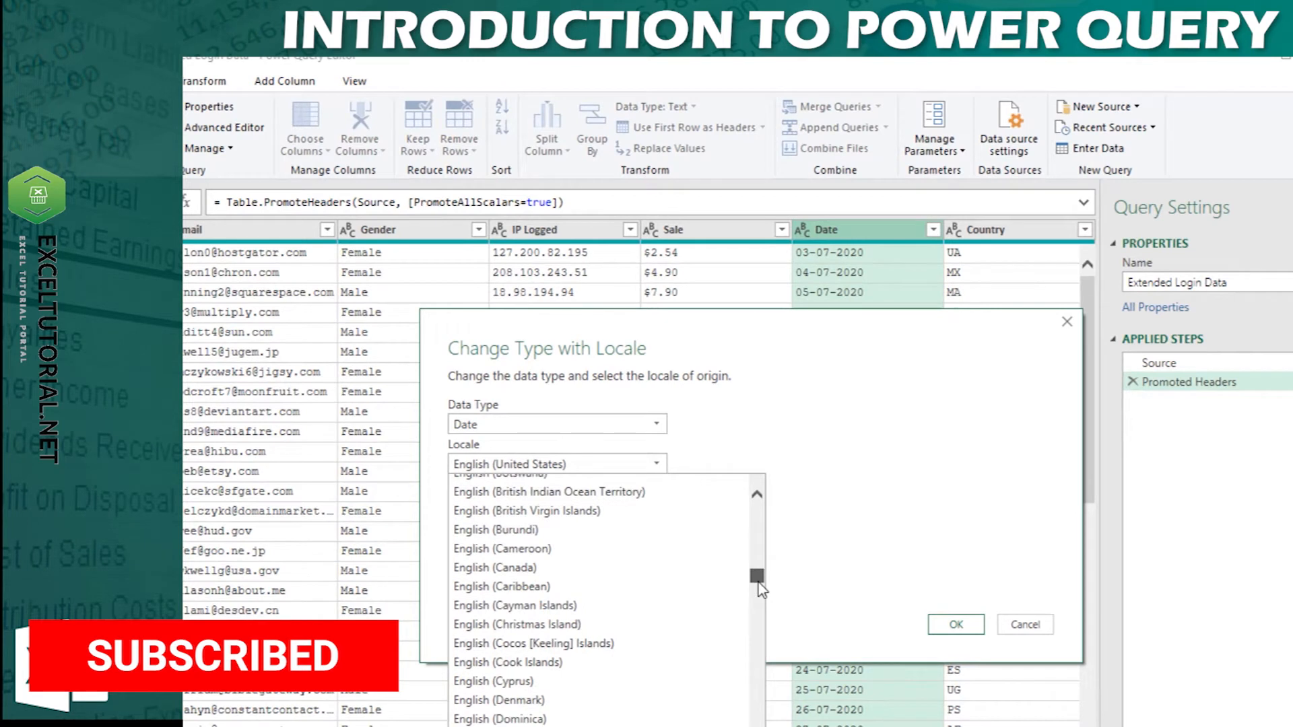
scroll(697, 650, "up", 2)
scroll(698, 649, "up", 9)
scroll(708, 640, "down", 12)
scroll(701, 677, "down", 3)
left_click(592, 718)
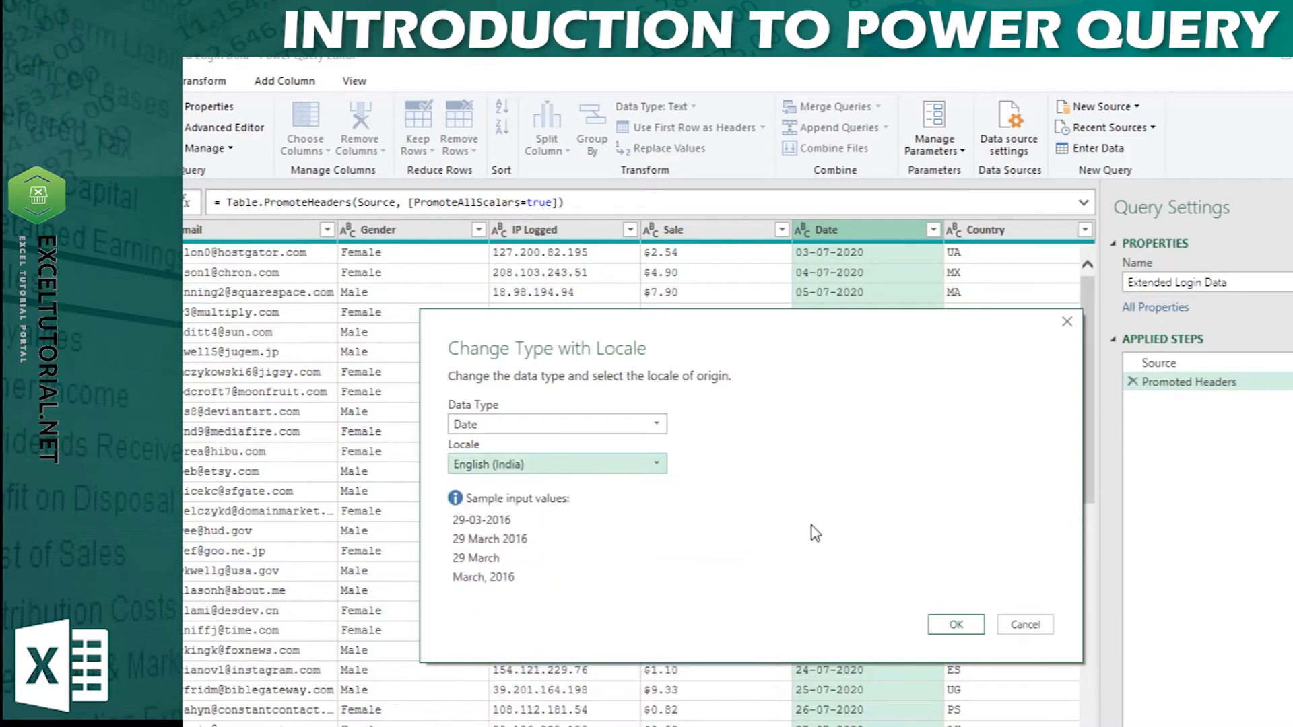
left_click(957, 625)
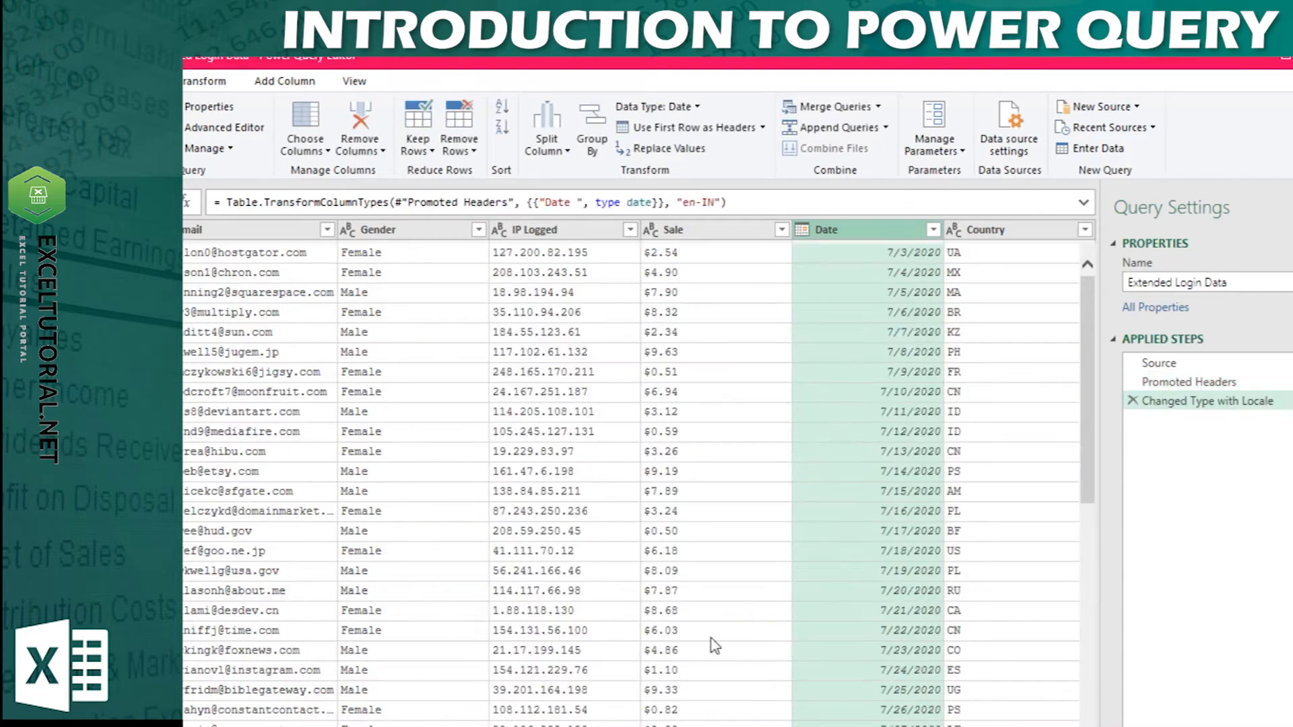
Step: Check the converted Date values and change the Sale column's data type to Currency
scroll(852, 378, "down", 2)
scroll(849, 404, "down", 20)
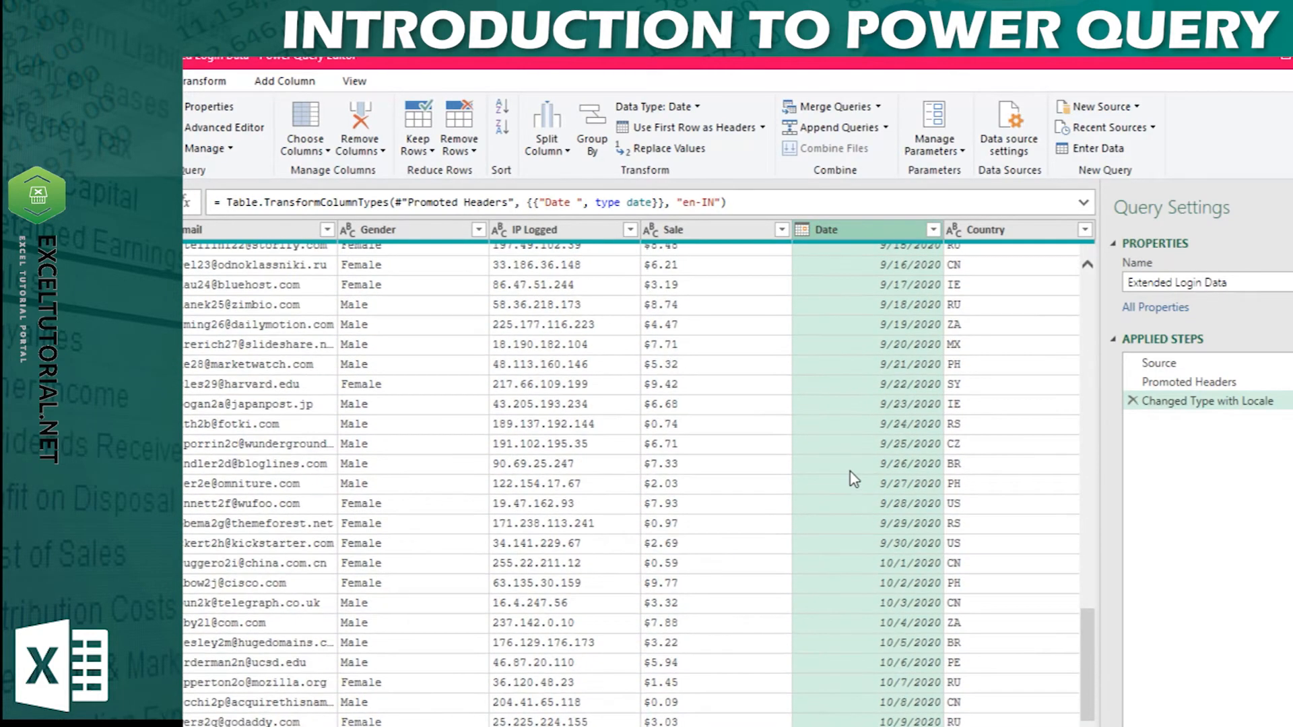
left_click(1091, 524)
left_click_drag(1091, 524, 1091, 283)
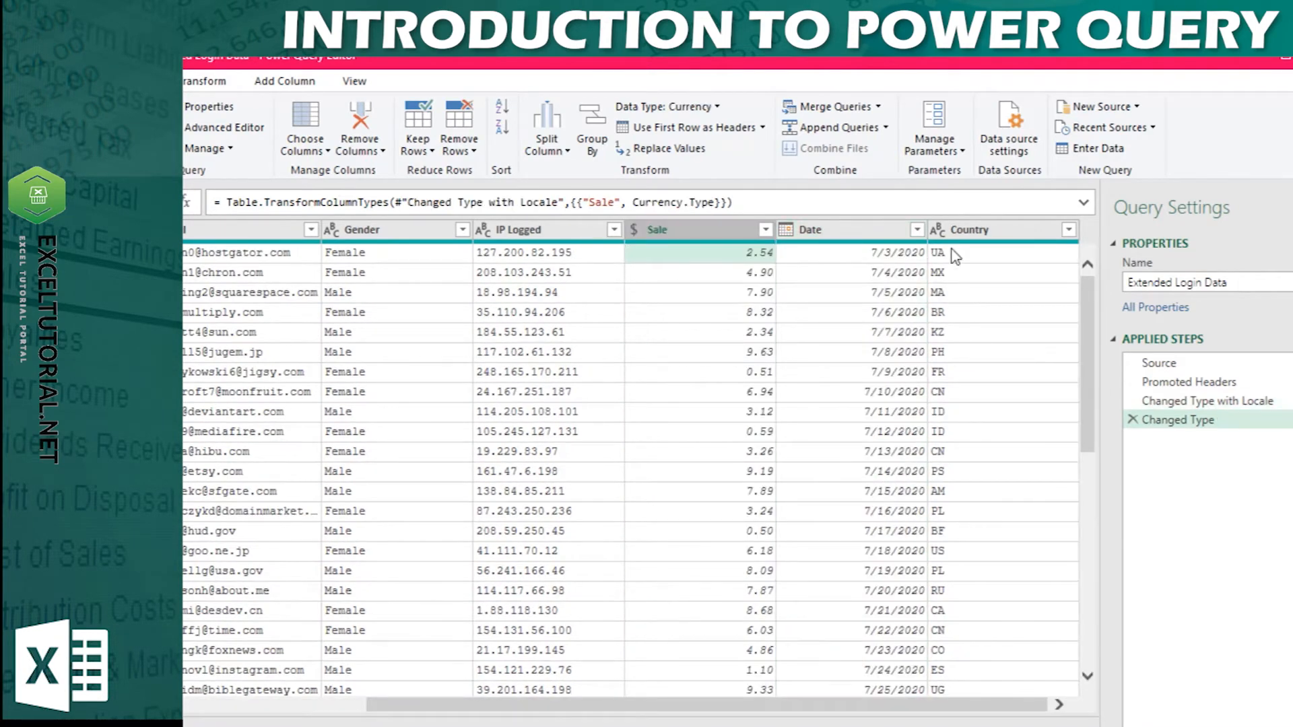
left_click(998, 232)
left_click_drag(1077, 303, 1103, 687)
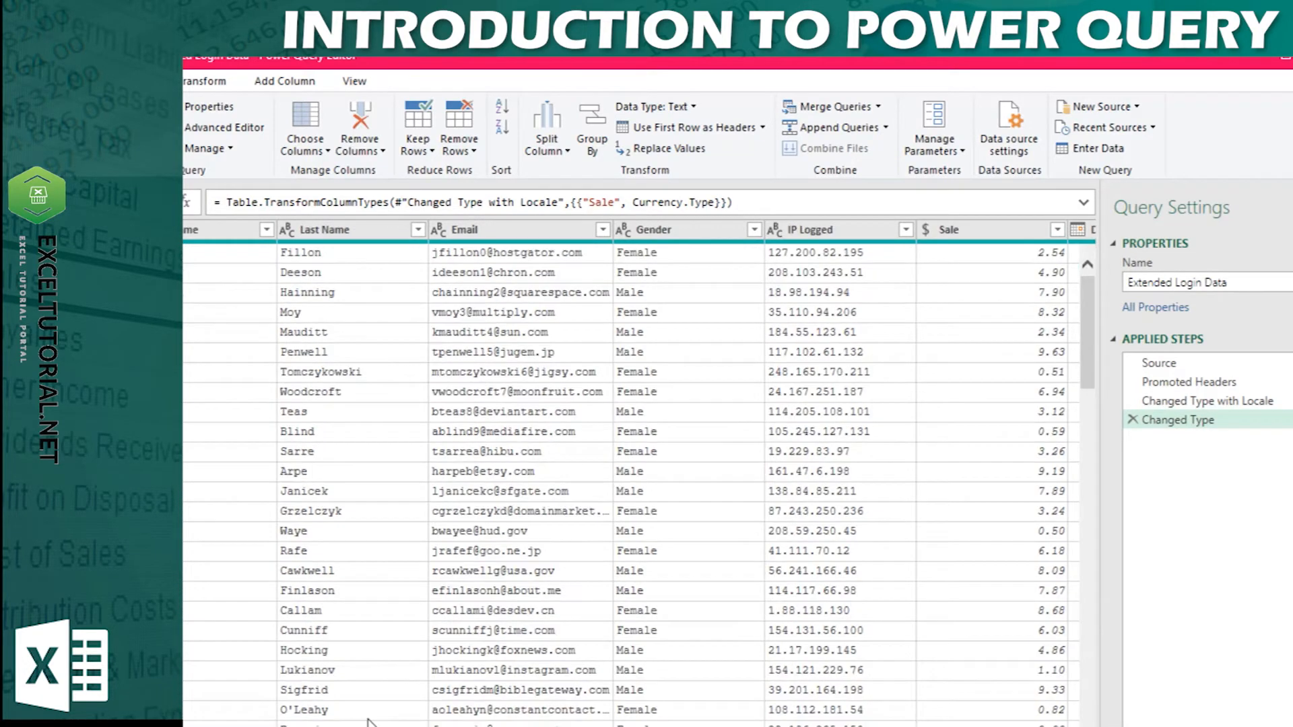
left_click(463, 432)
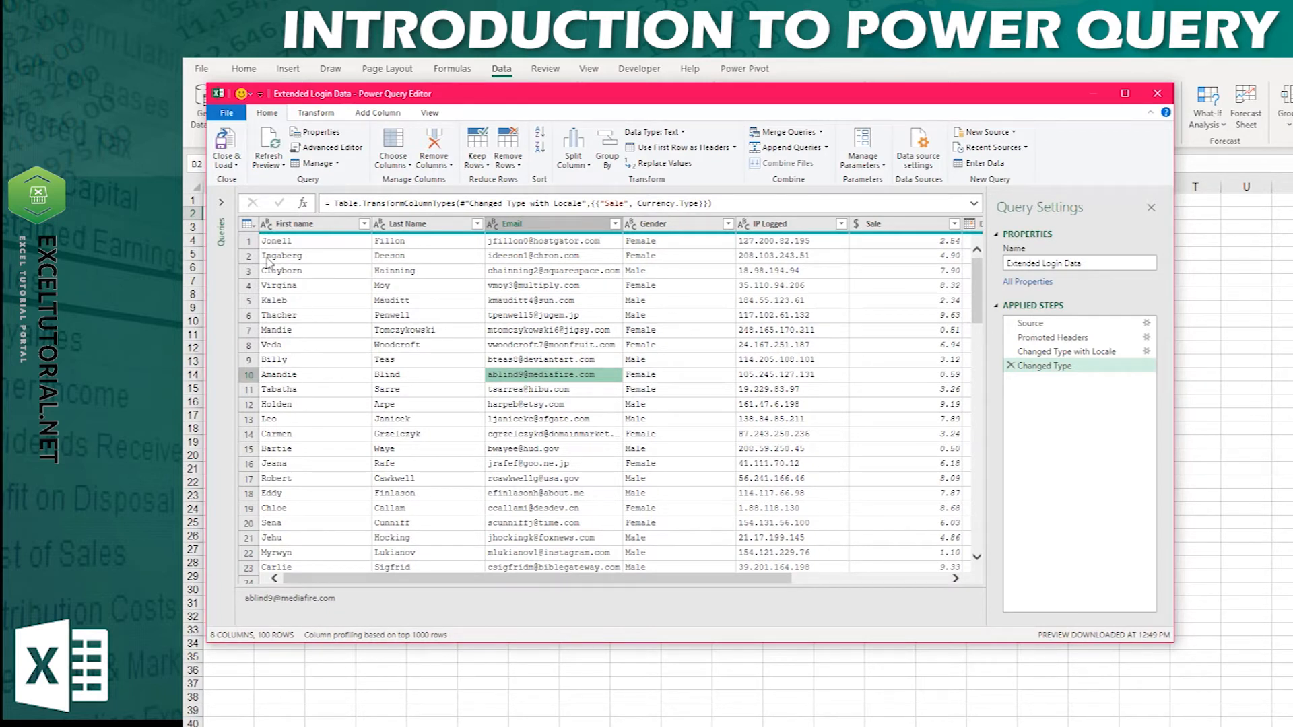
Step: Start merging the First name and Last Name columns, selected in that order, within the existing query columns
left_click(300, 224)
left_click(442, 226)
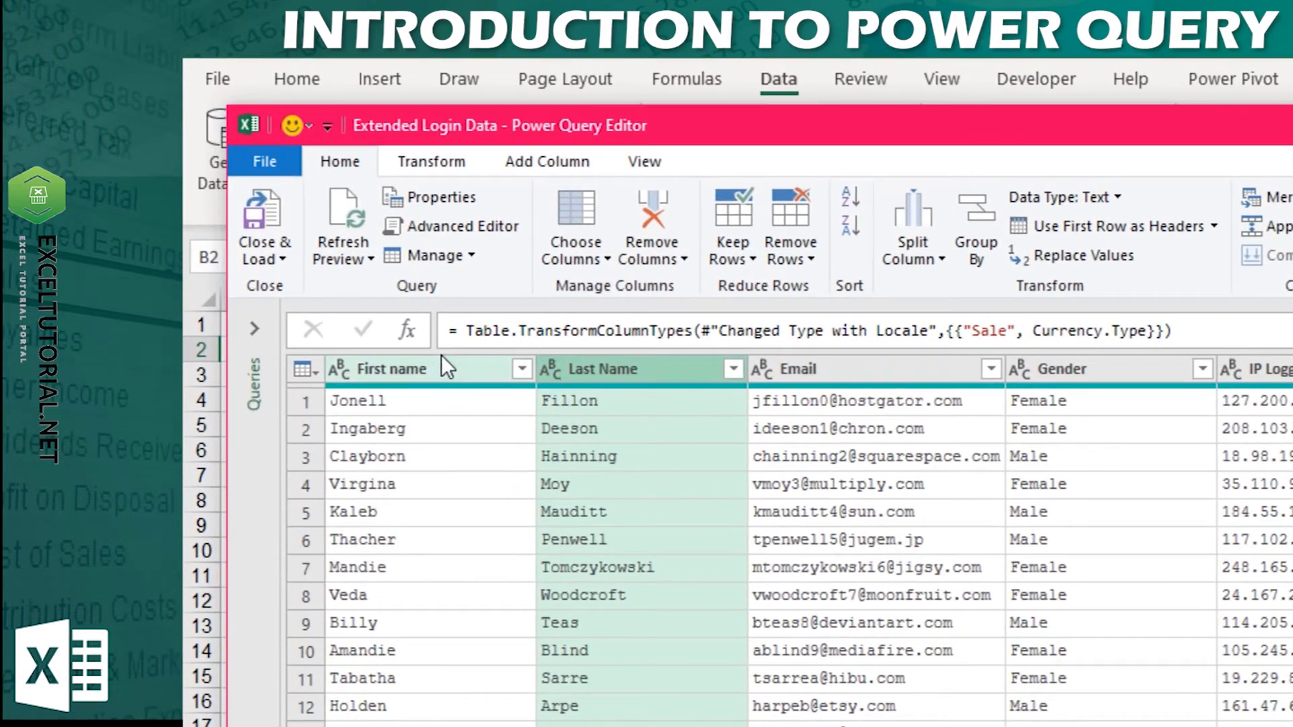
left_click(442, 356)
left_click(670, 373, "ctrl")
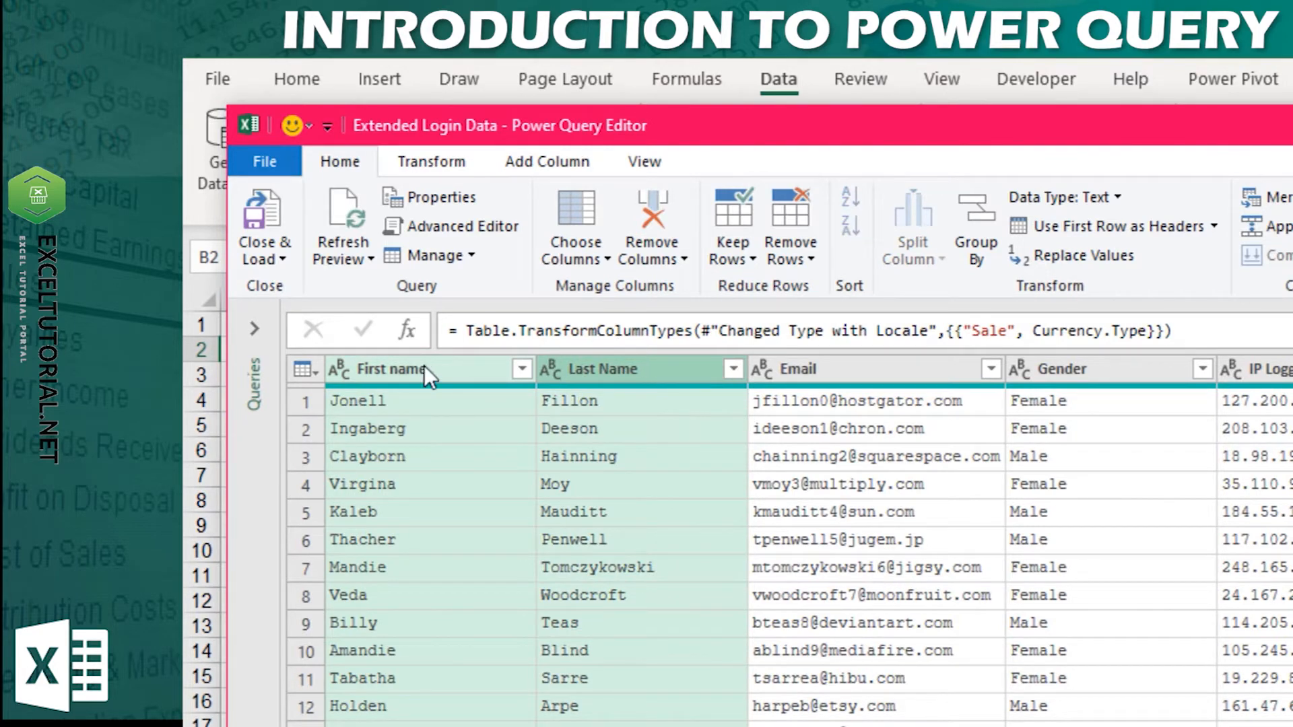
left_click(450, 366)
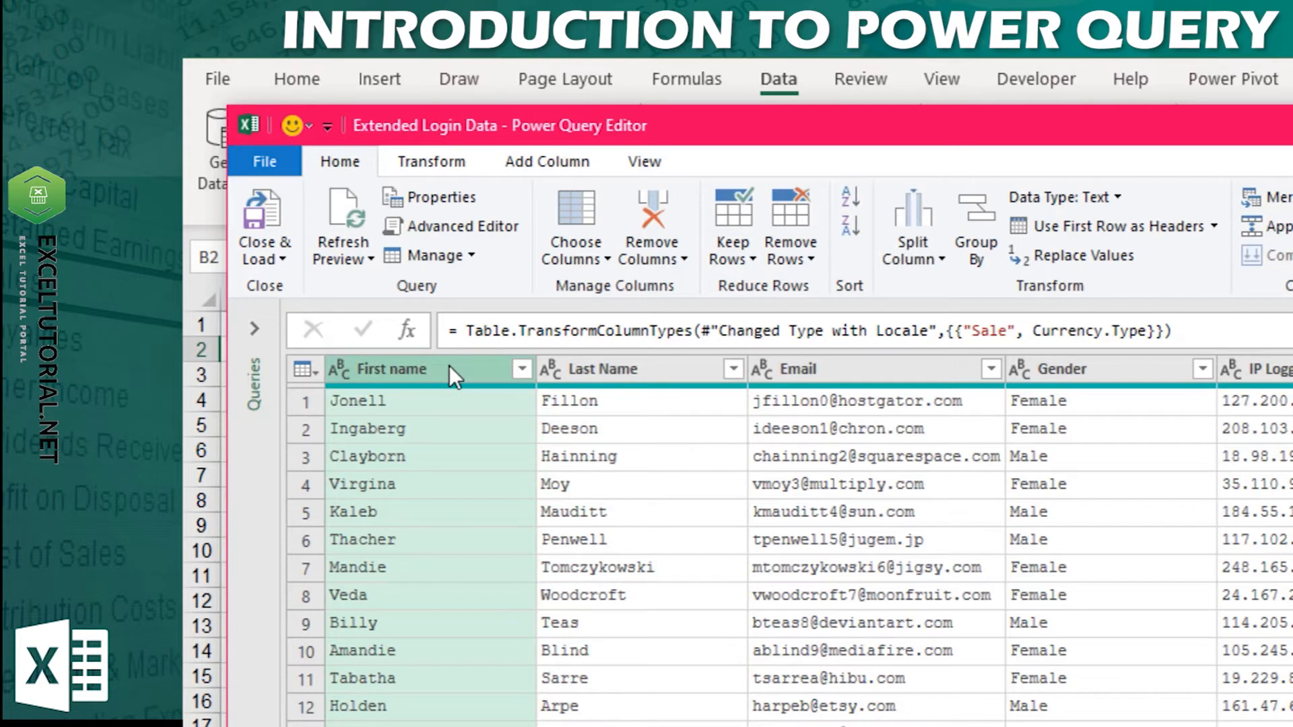
left_click(657, 372, "ctrl")
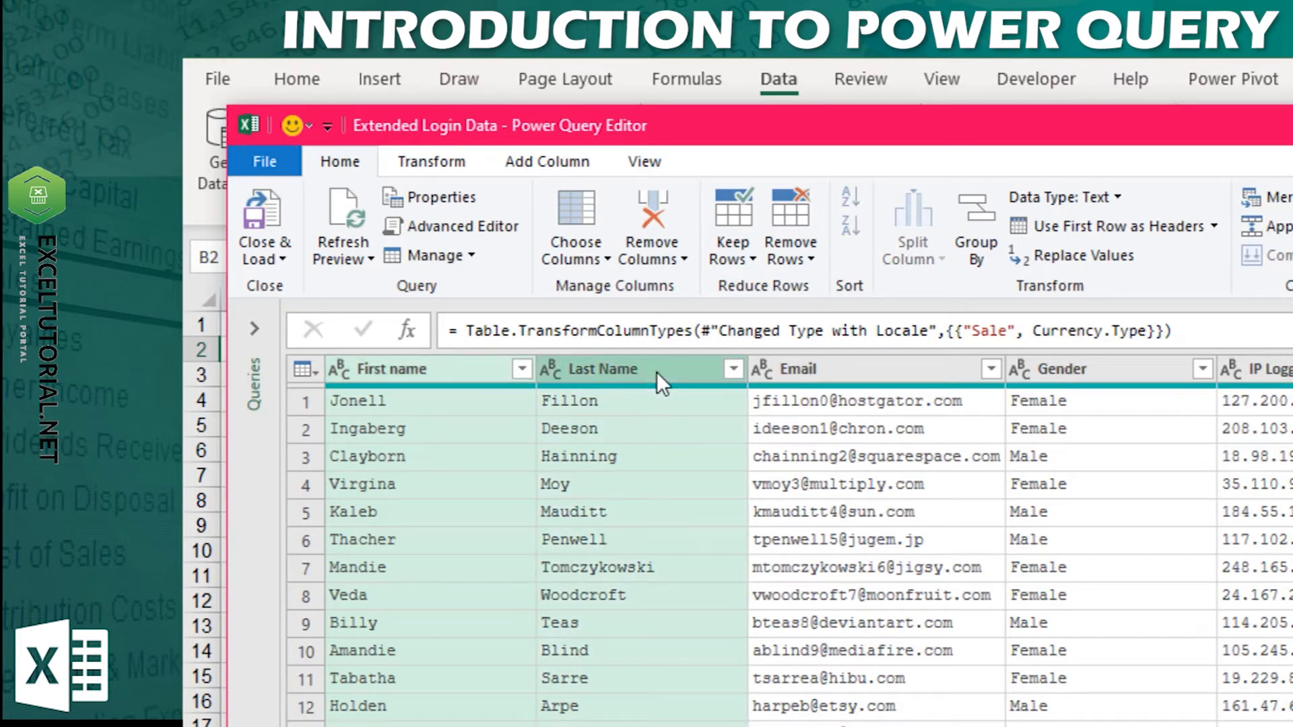
left_click(464, 168)
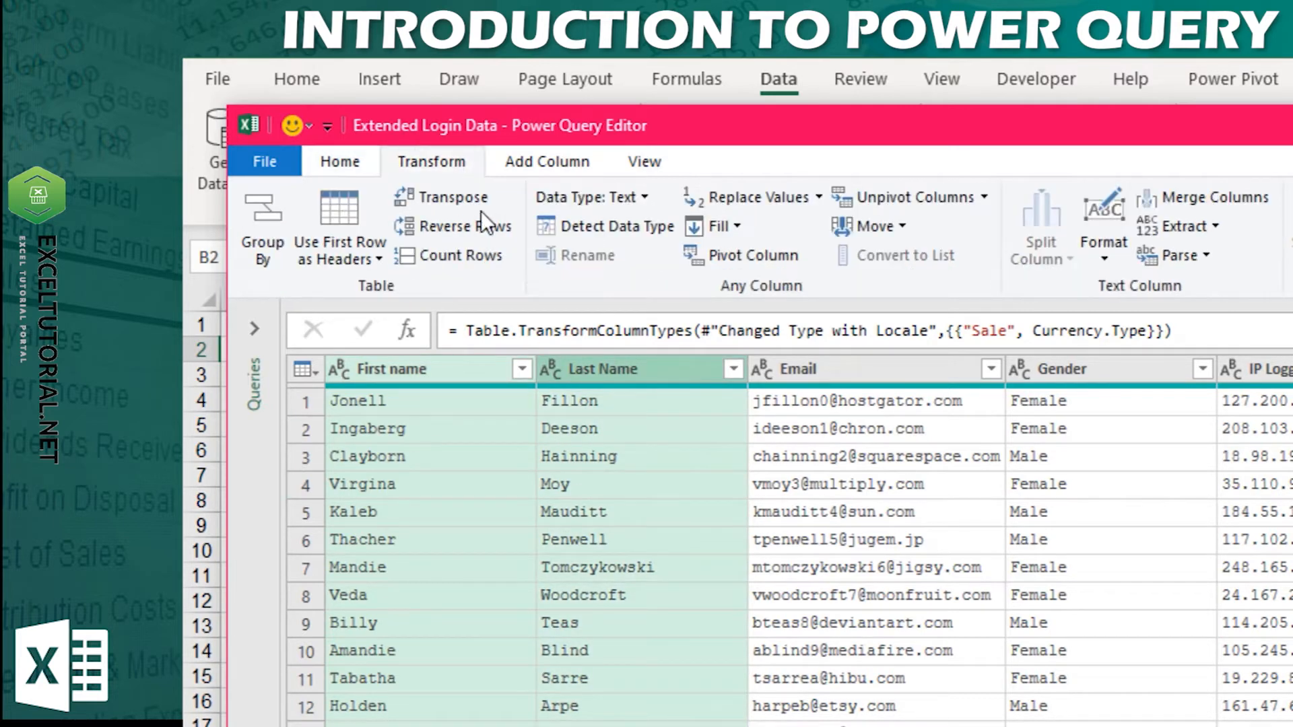
left_click(1211, 190)
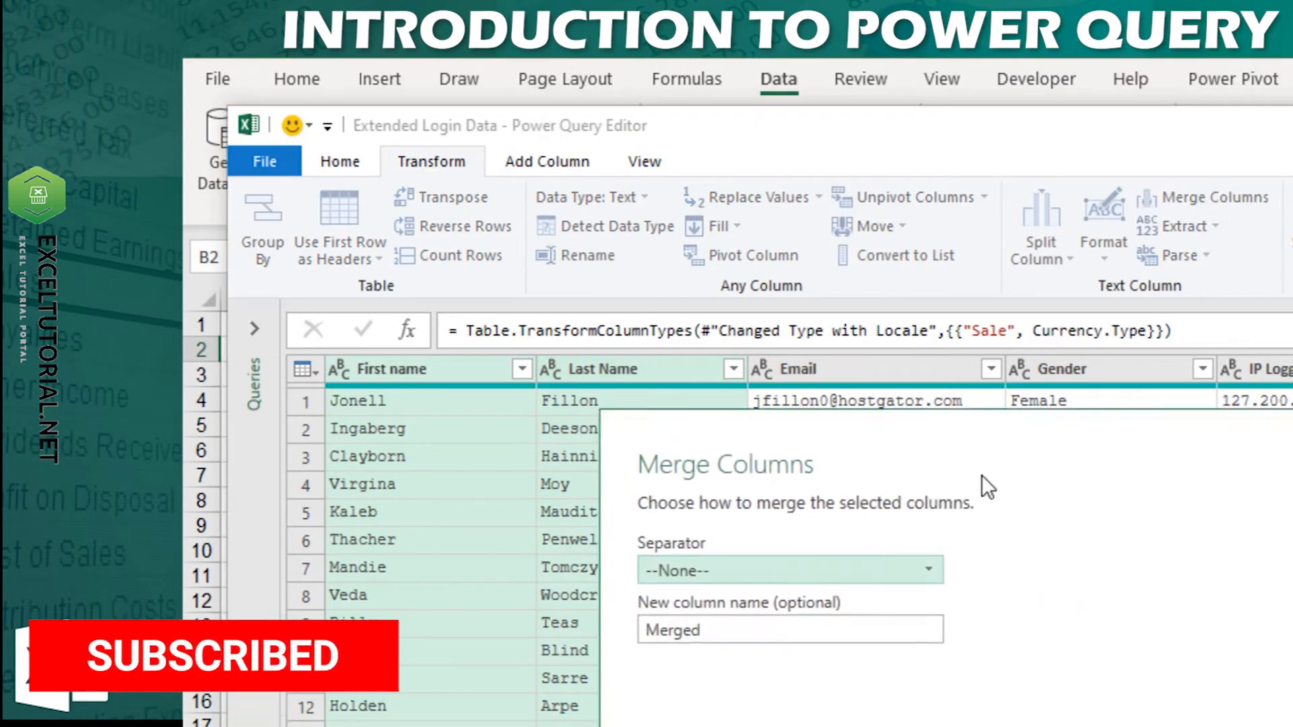
Step: Merge the two name columns with a Space separator into a new column named Full Name
left_click(782, 579)
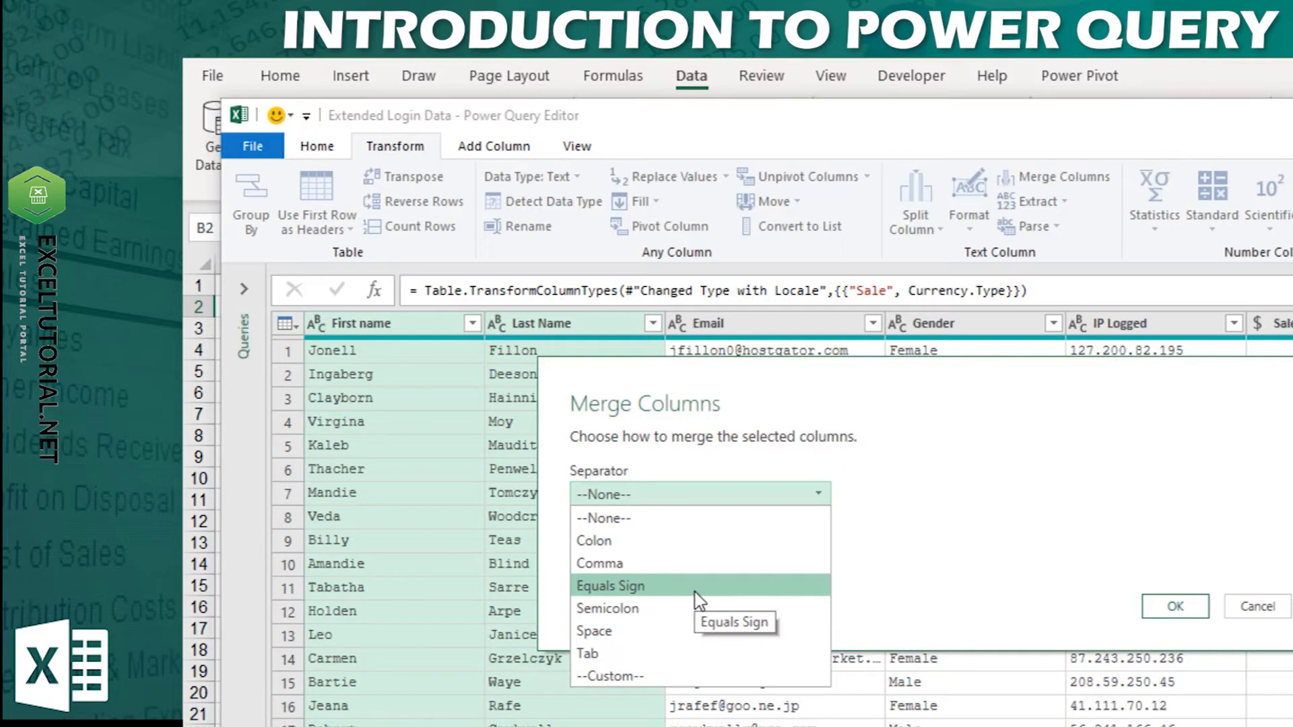
left_click(700, 632)
double_click(702, 544)
type("F")
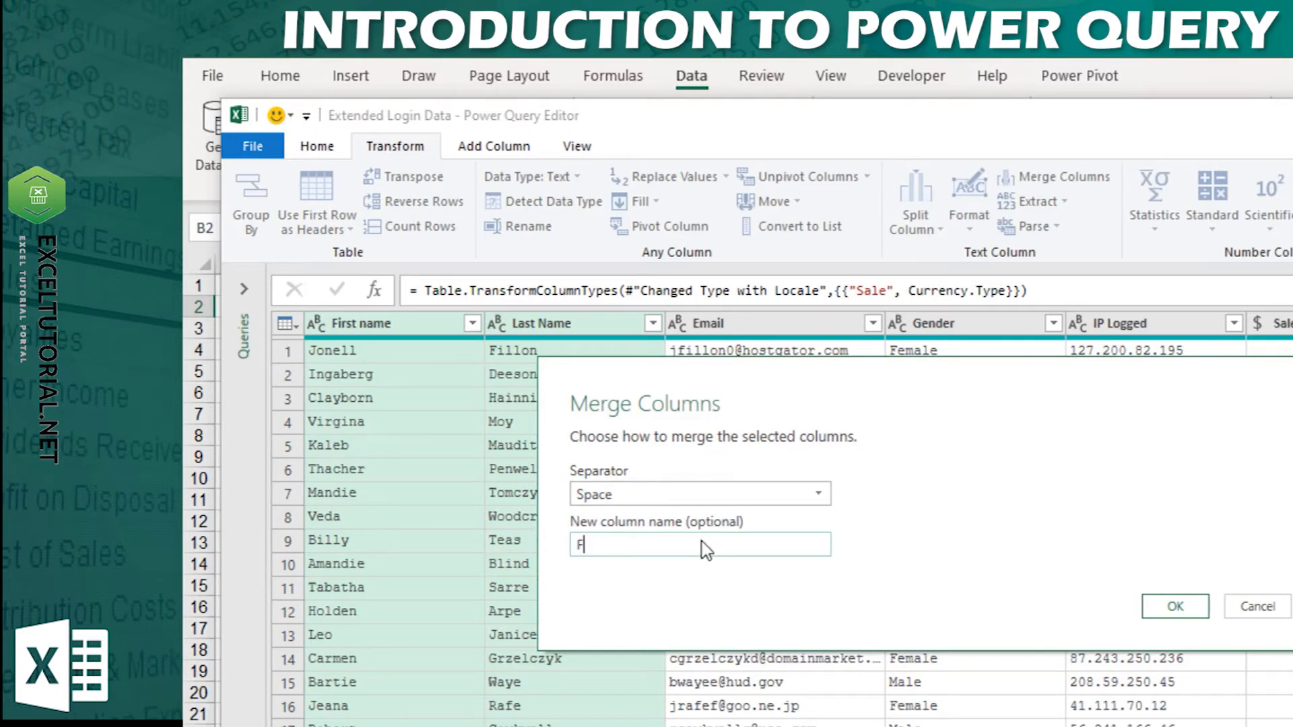
type("ull Name")
left_click(1175, 606)
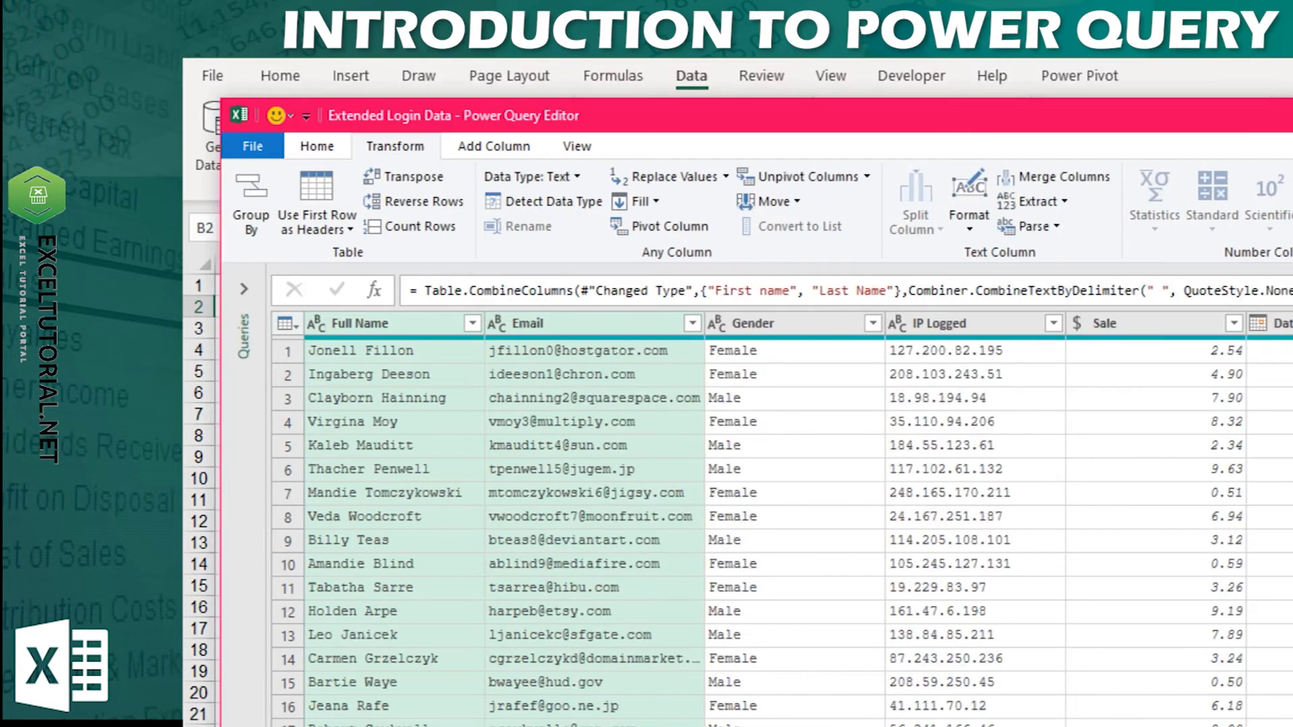
Step: Look over the columns after the merge and the Extract options available for the Full Name column
scroll(782, 525, "right", 3)
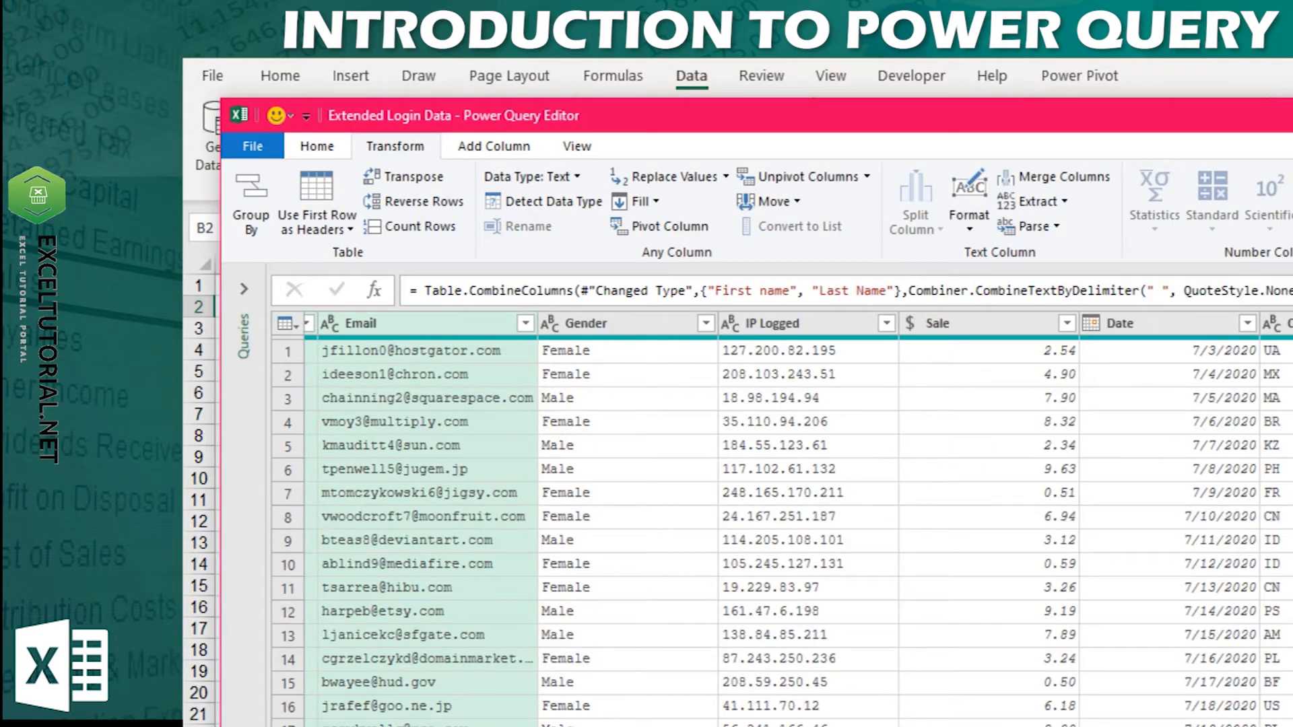
scroll(781, 526, "left", 3)
left_click(559, 445)
left_click(363, 324)
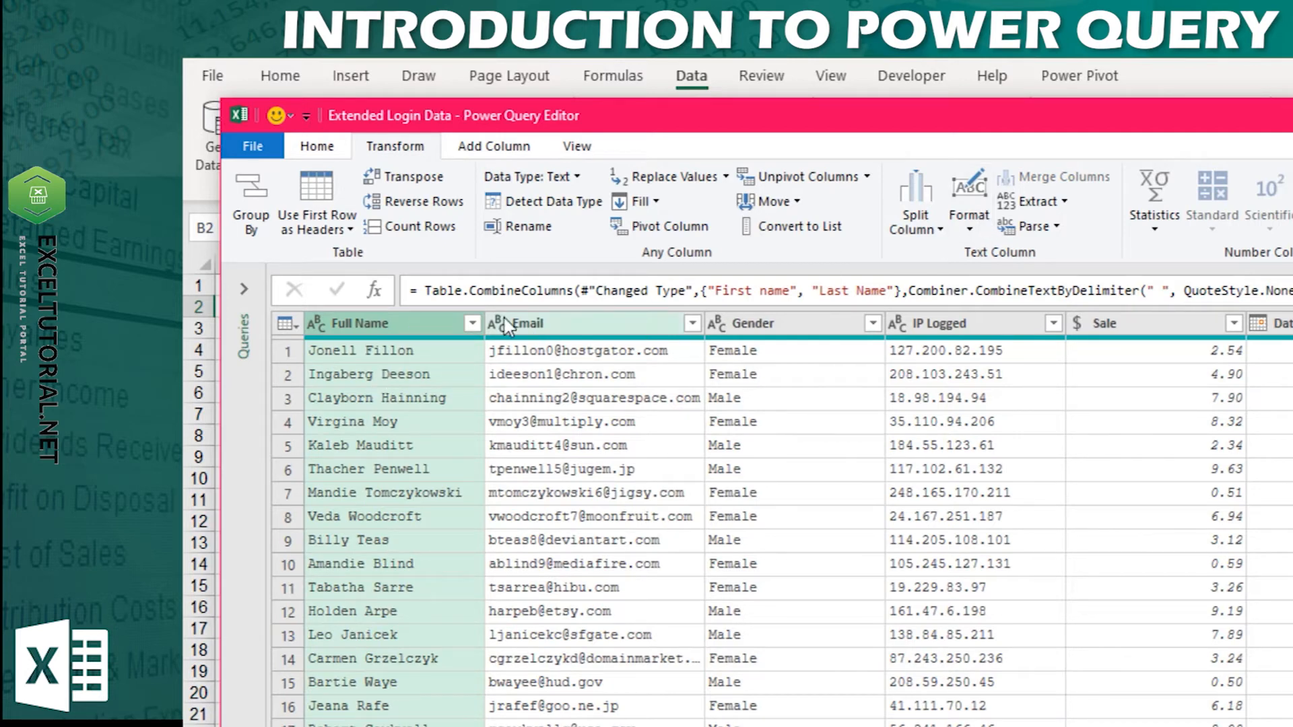
left_click(1038, 201)
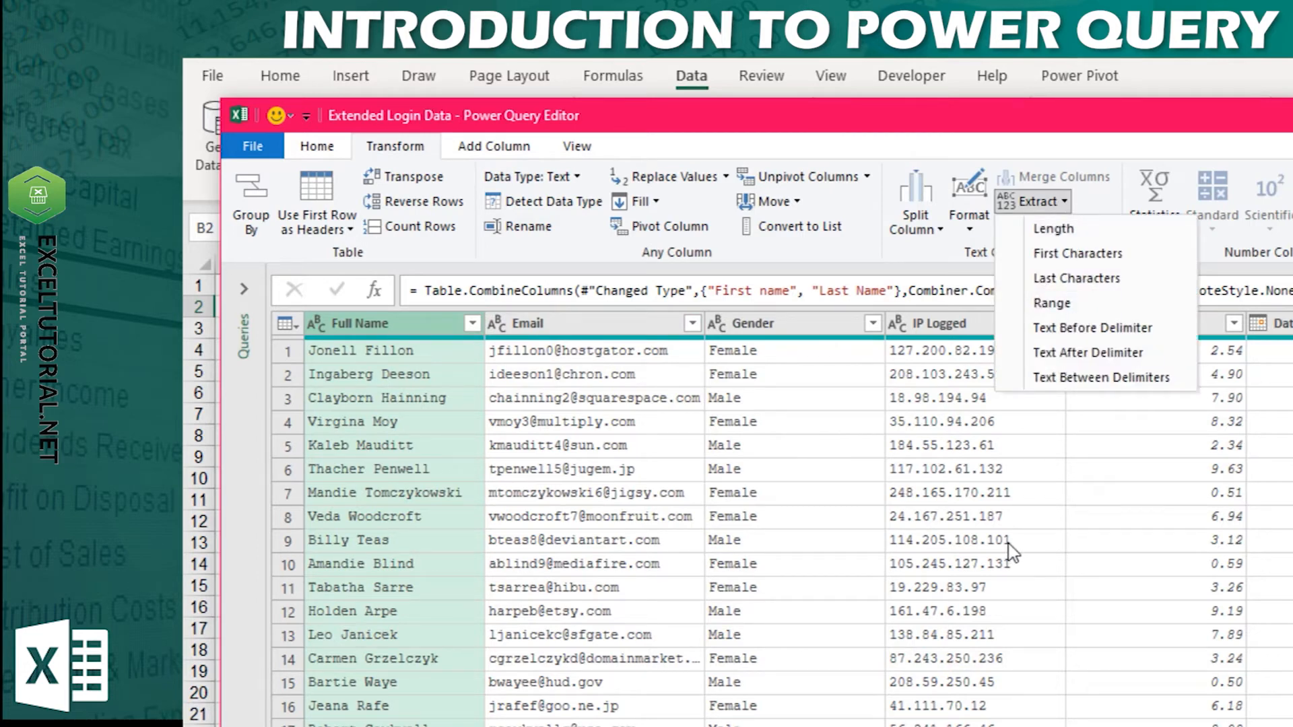
left_click(470, 551)
left_click(543, 324)
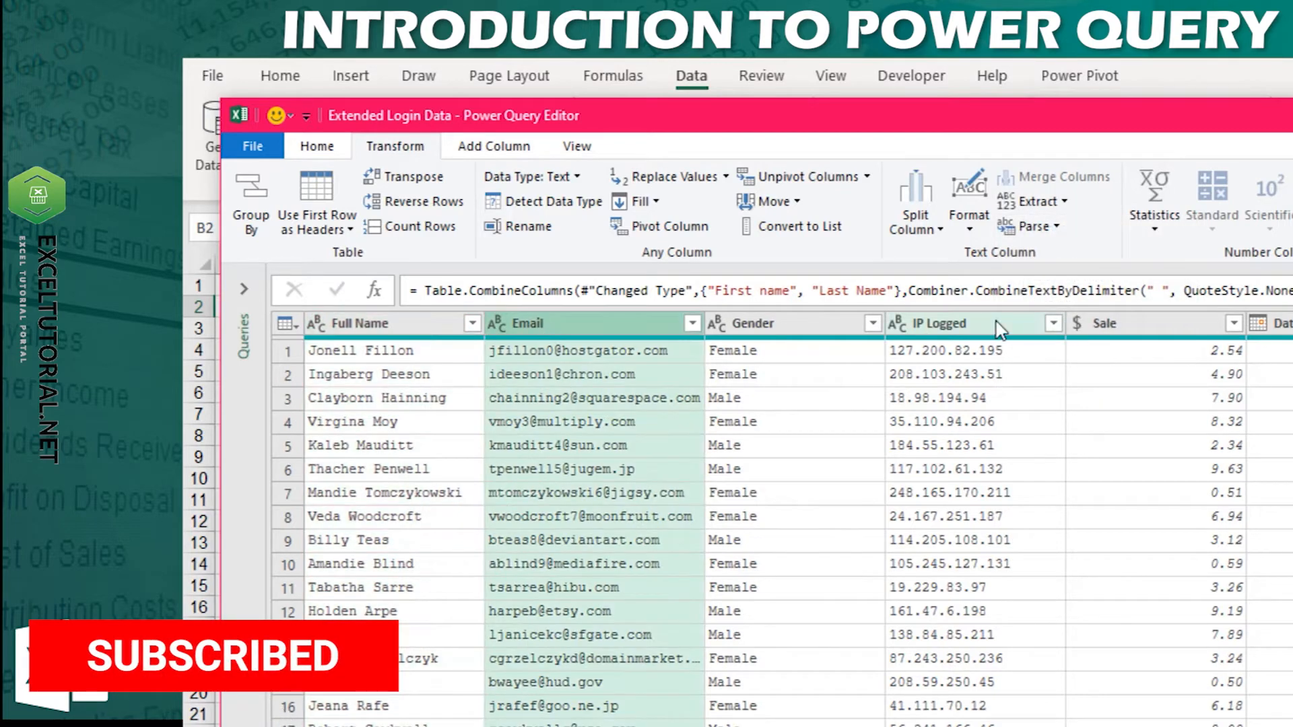
Step: Filter the Gender column to exclude Male and keep only the Female rows
left_click(774, 329)
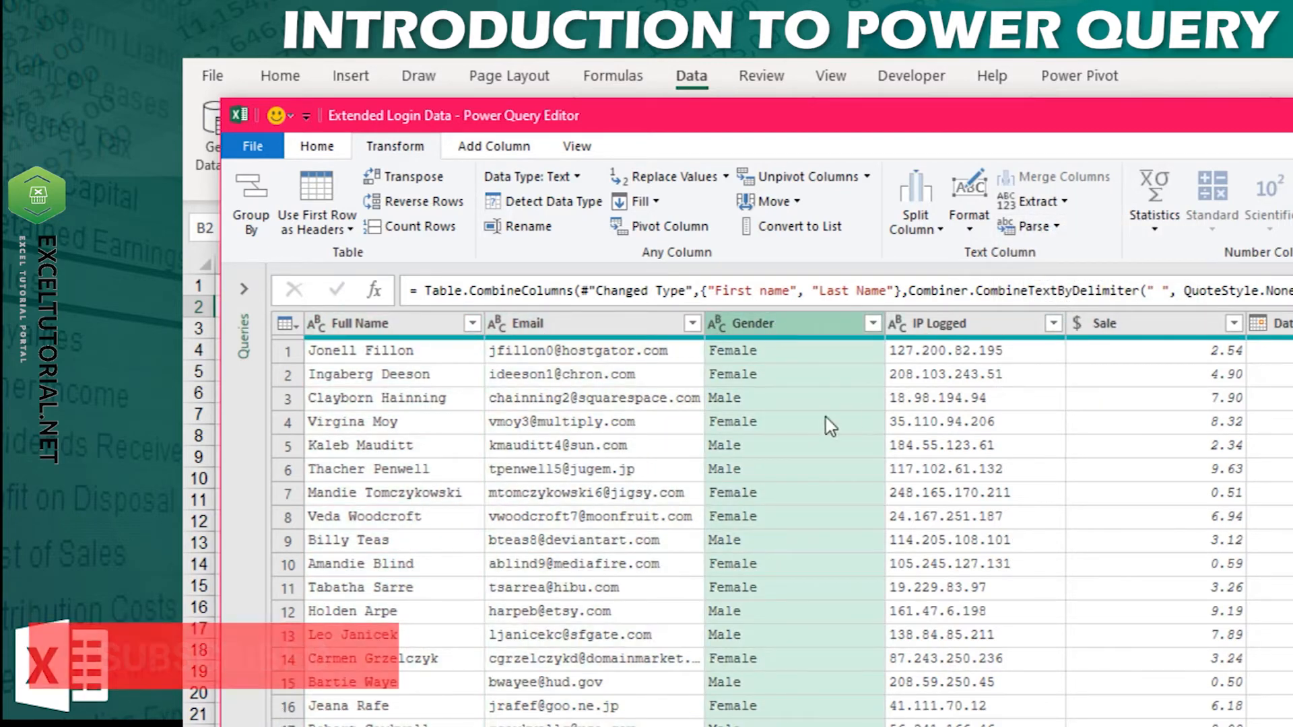
left_click(873, 323)
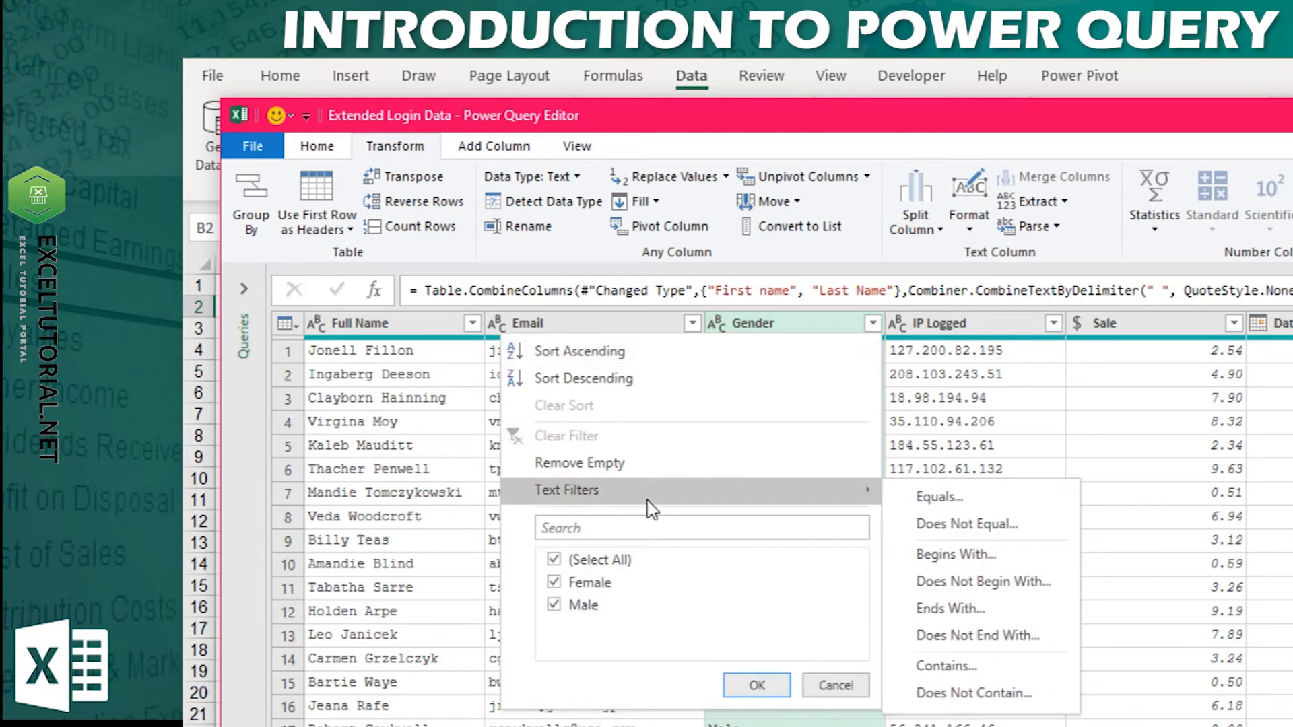
left_click(554, 607)
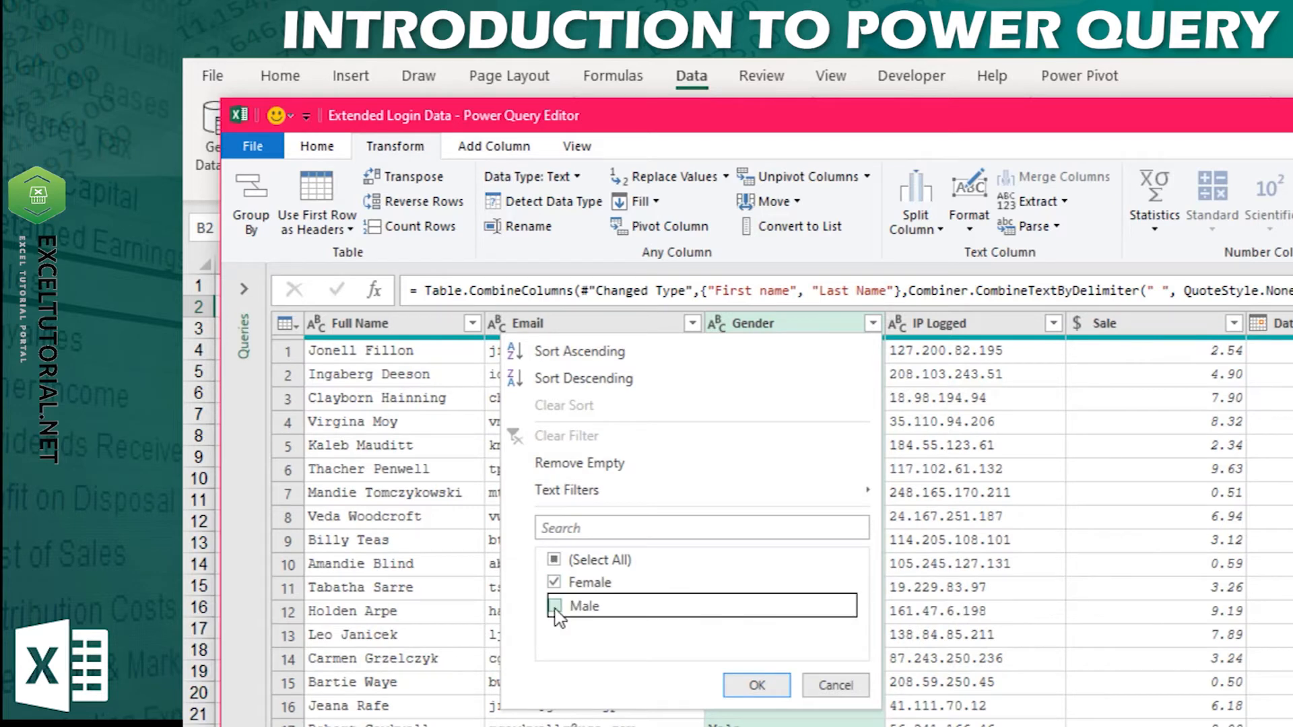
left_click(774, 683)
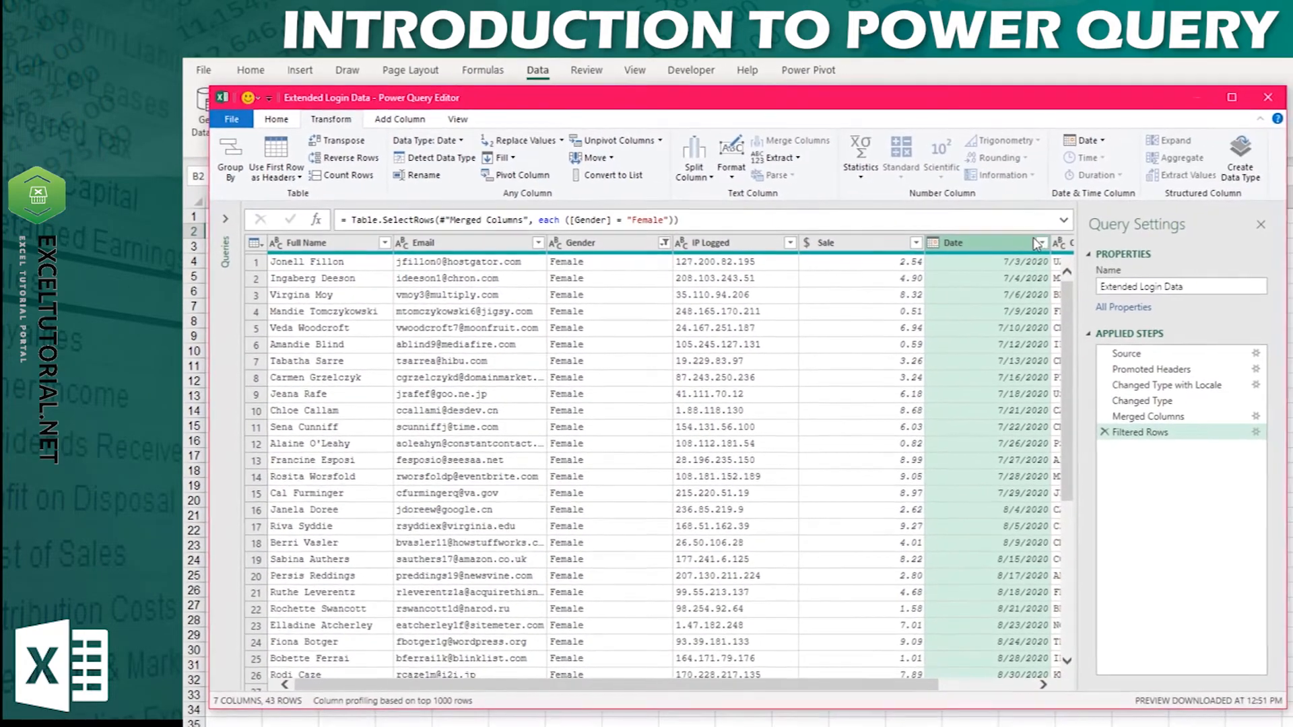
Step: Open the date filter settings for the Date column with the condition is after
left_click(1041, 242)
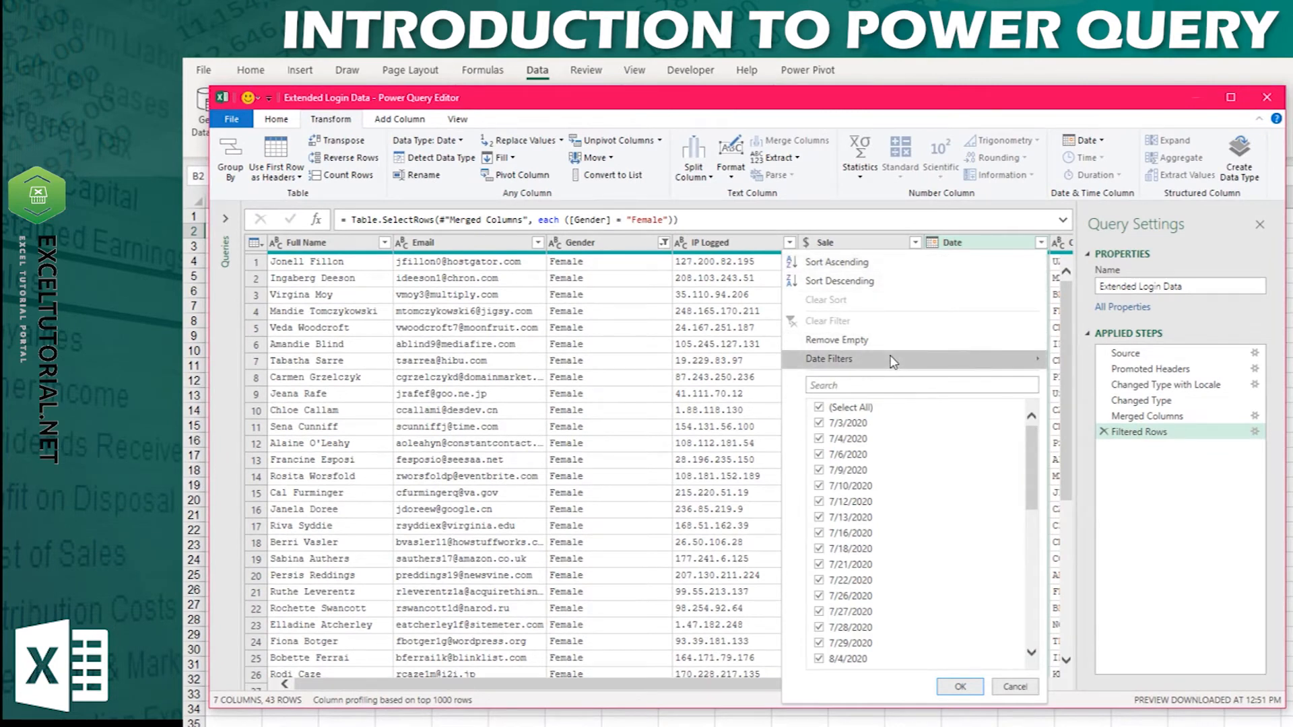
mouse_move(892, 361)
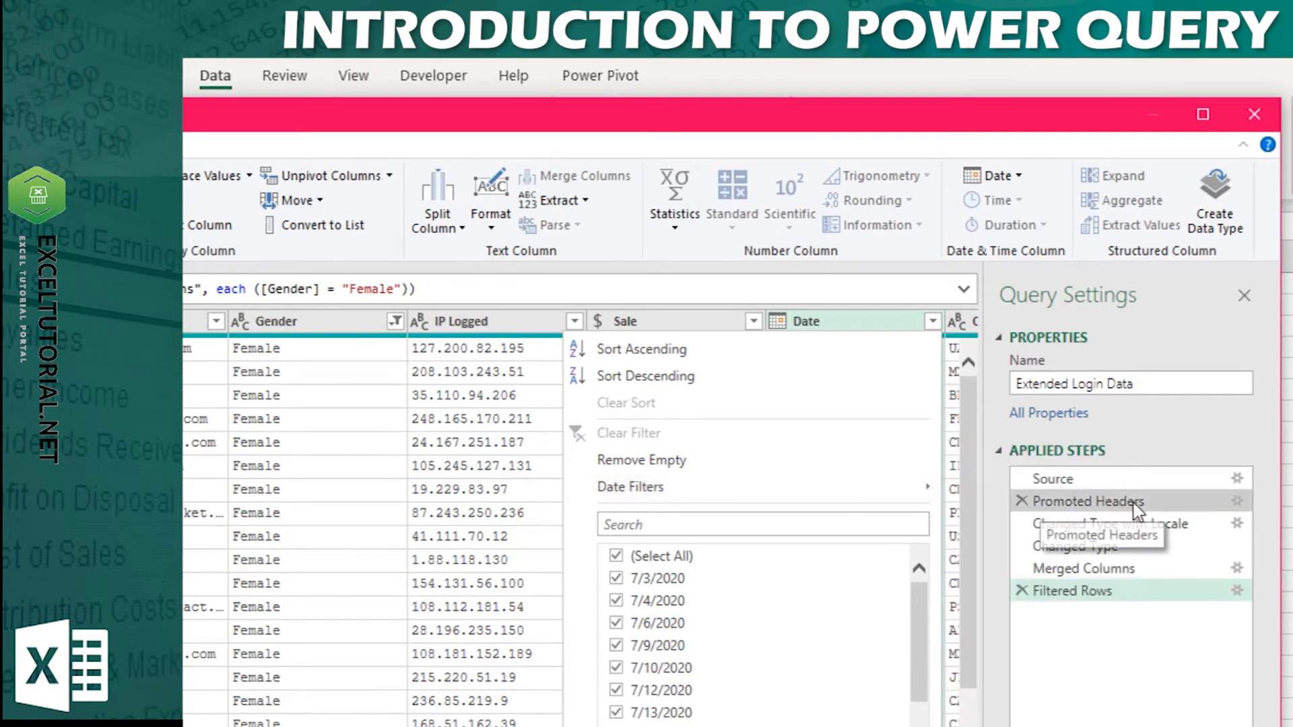
mouse_move(910, 487)
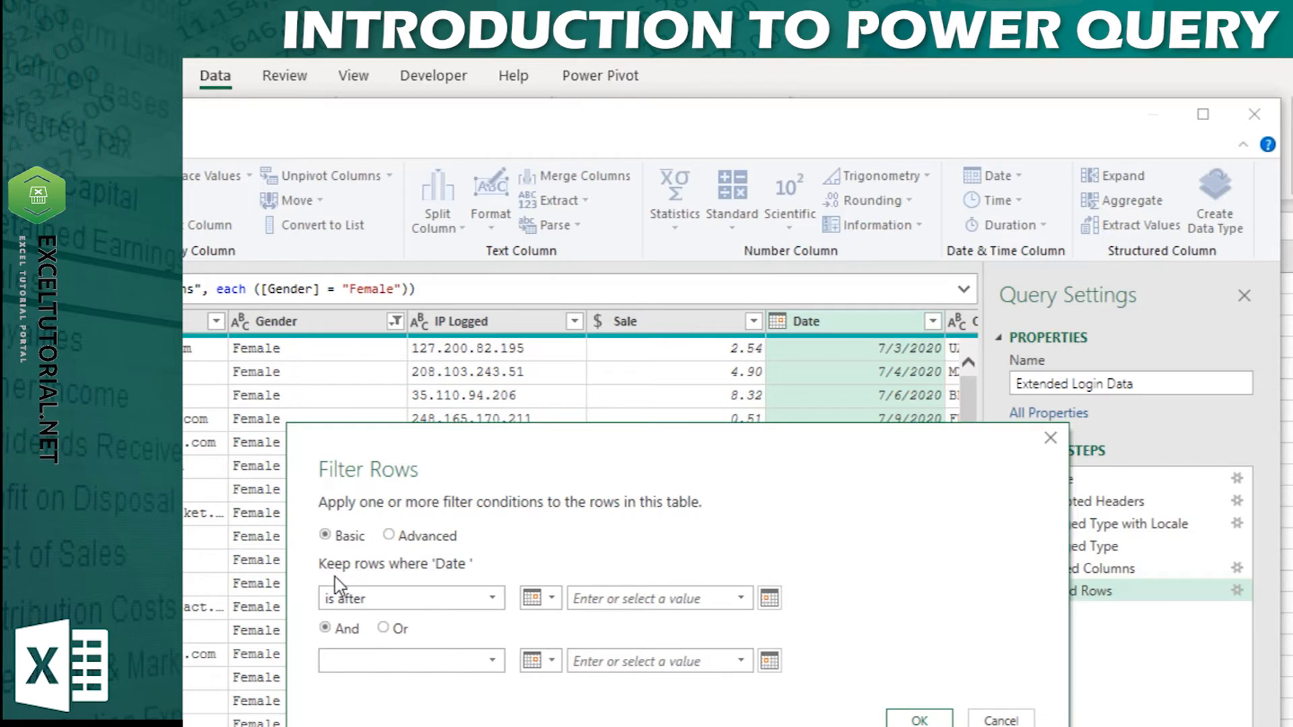
Step: Examine the Advanced filter layout, return to Basic, and view the value type choices for the date condition
left_click(409, 536)
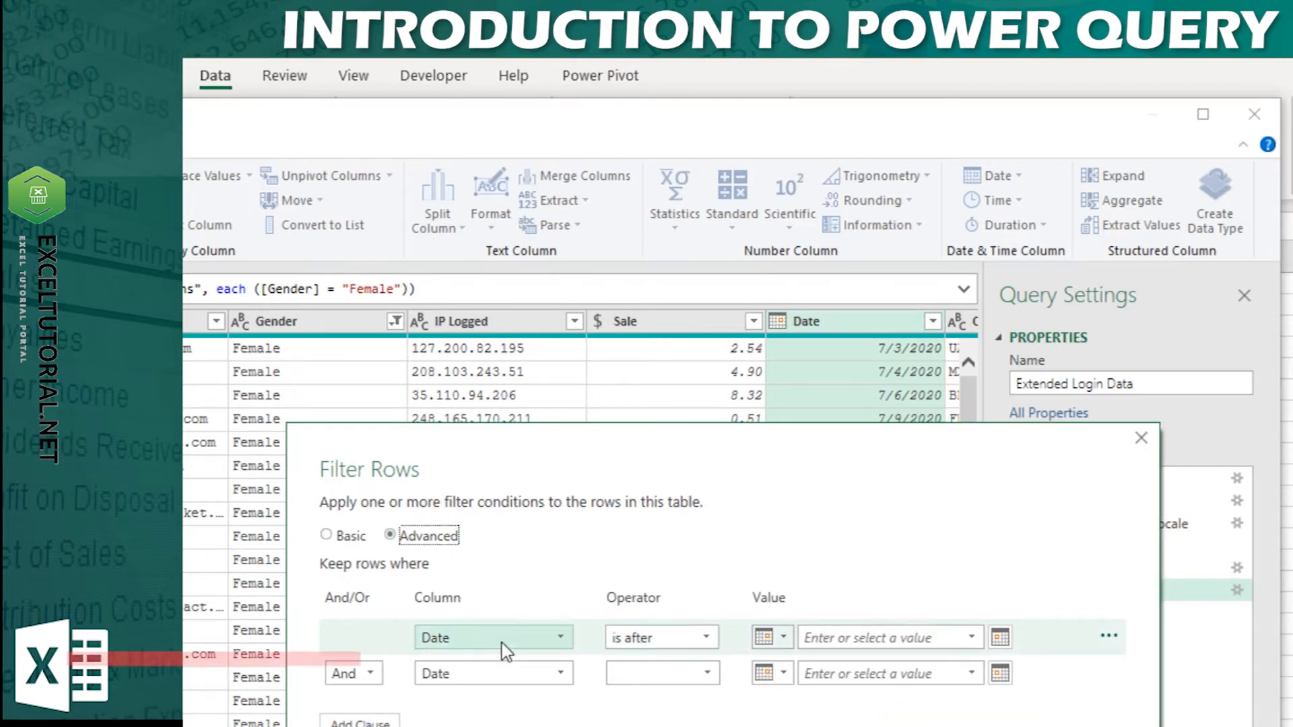
left_click(337, 536)
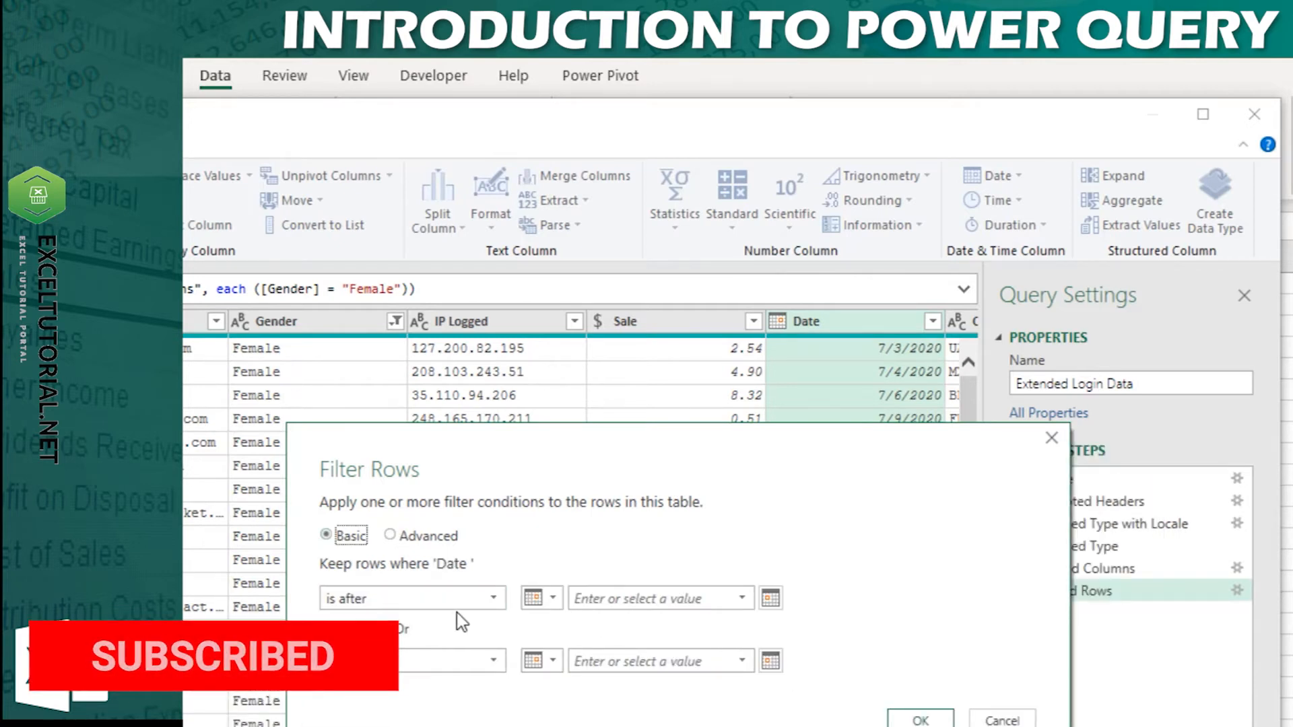
left_click(359, 609)
left_click(632, 596)
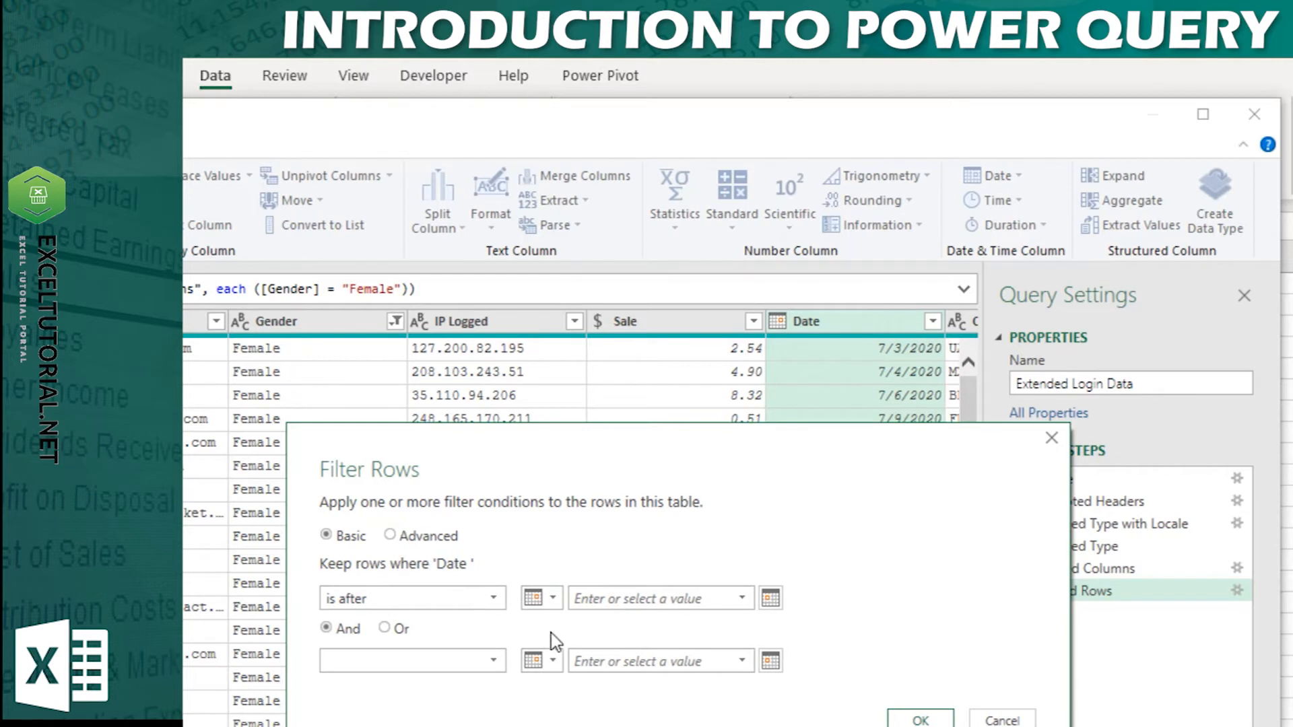
left_click(553, 597)
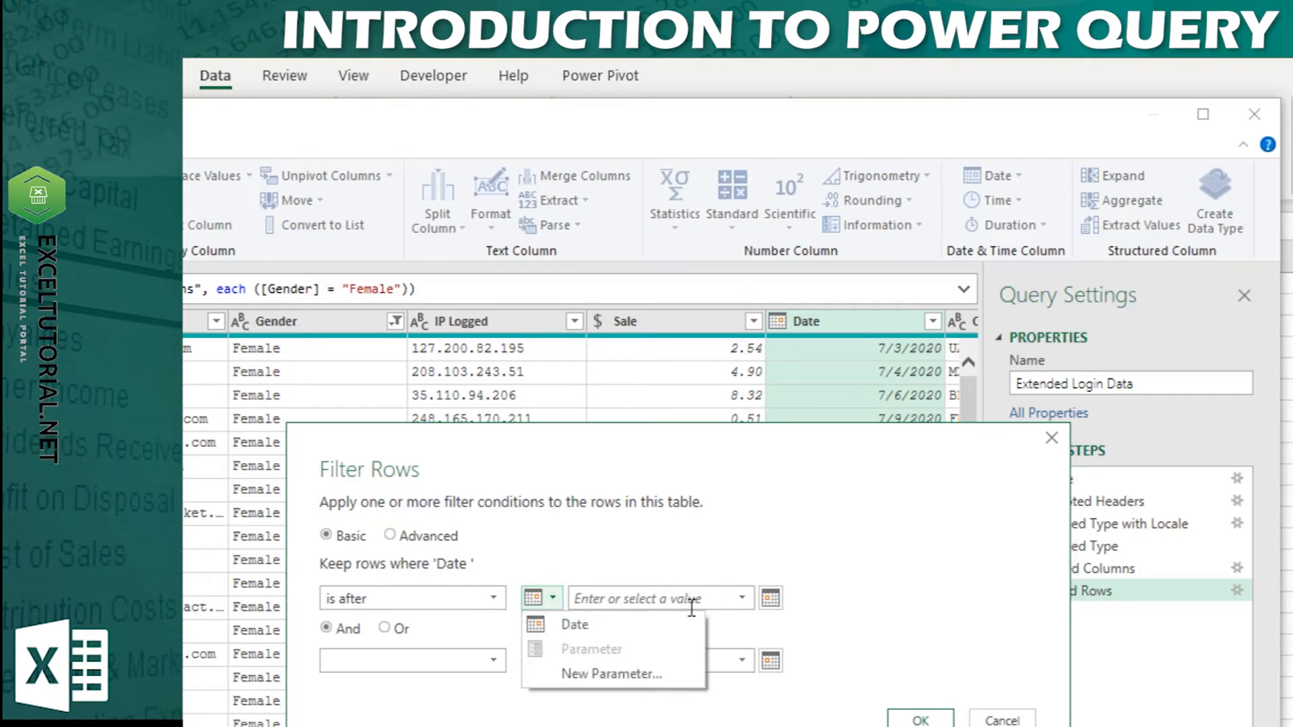
Step: Set the filter value to 8/1/2020 and apply it to keep only rows dated after that day
left_click(775, 600)
left_click(770, 598)
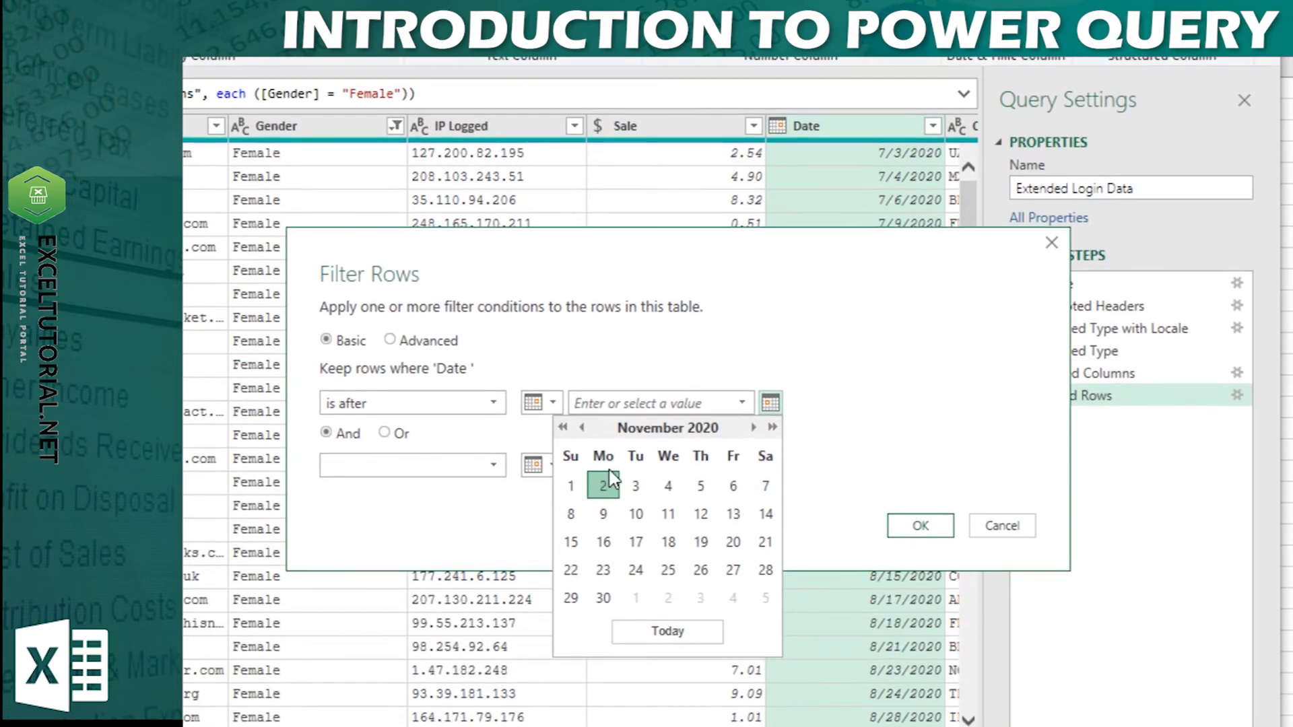
left_click(583, 428)
left_click(583, 428)
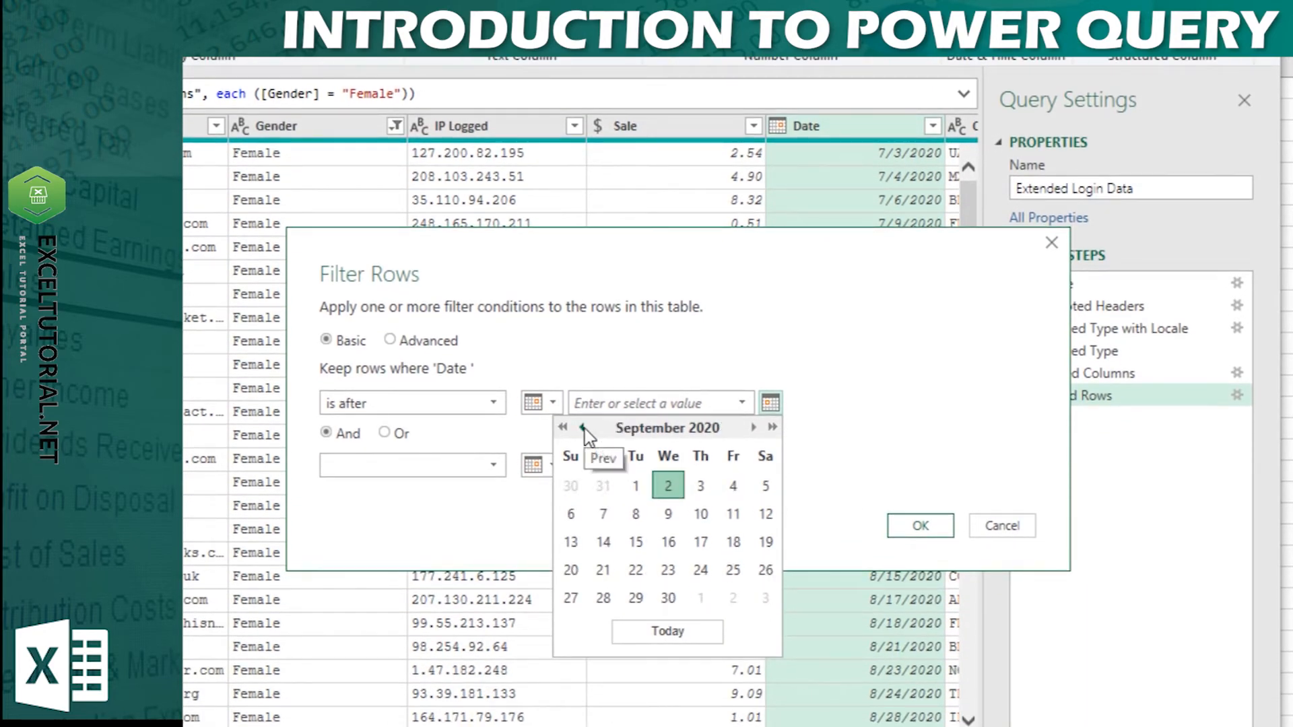
left_click(583, 428)
left_click(770, 482)
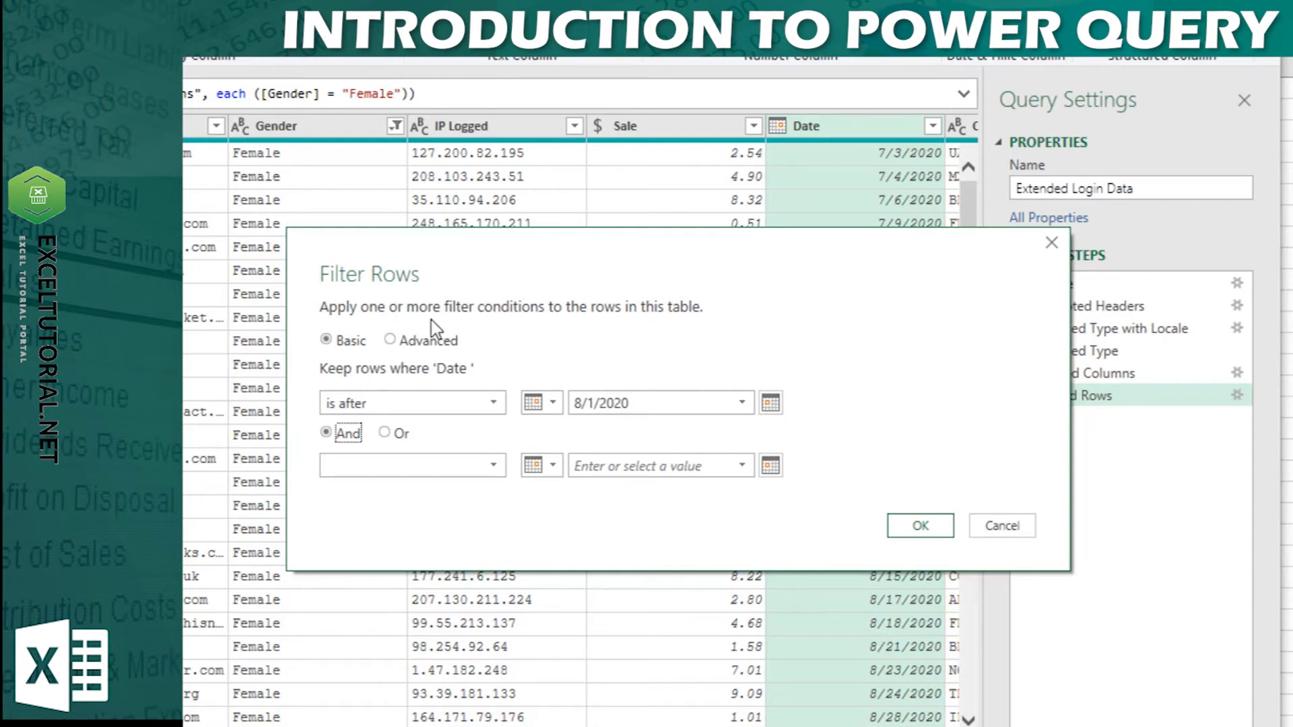
left_click(913, 524)
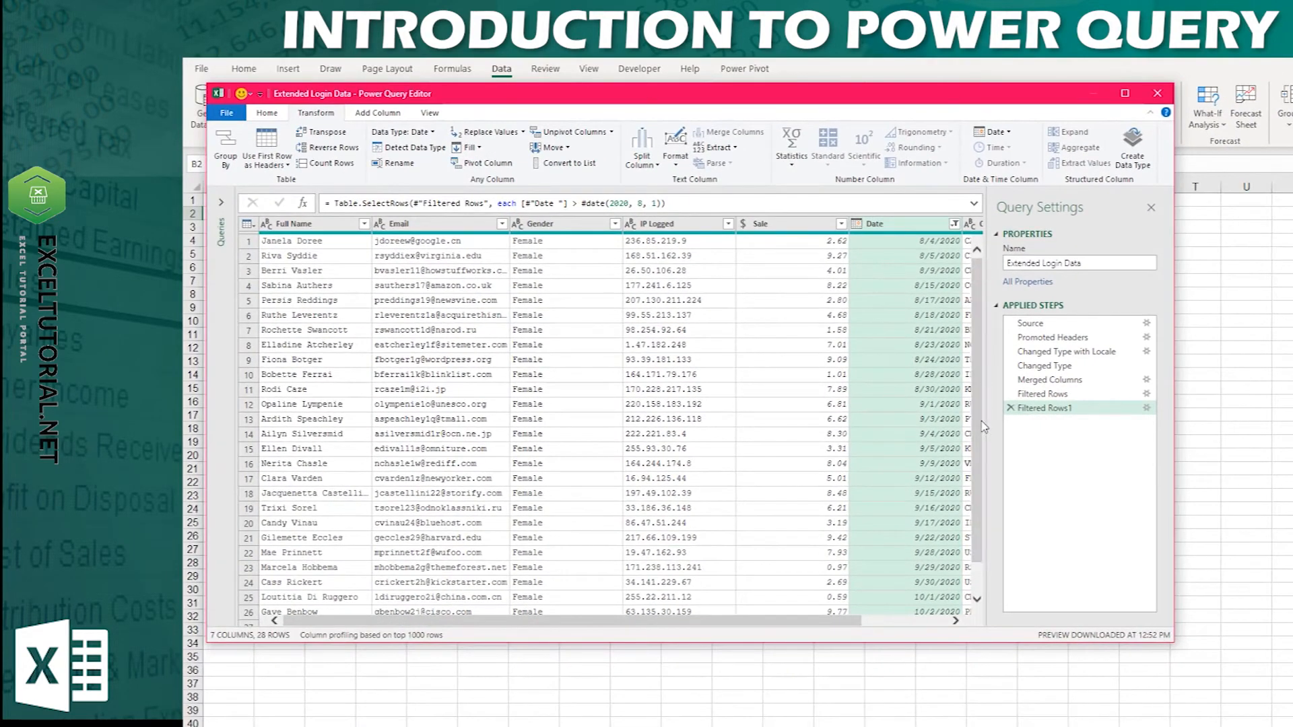
Step: Close the query editor and load the filtered Extended Login Data query into the workbook
scroll(984, 431, "down", 3)
scroll(985, 532, "up", 3)
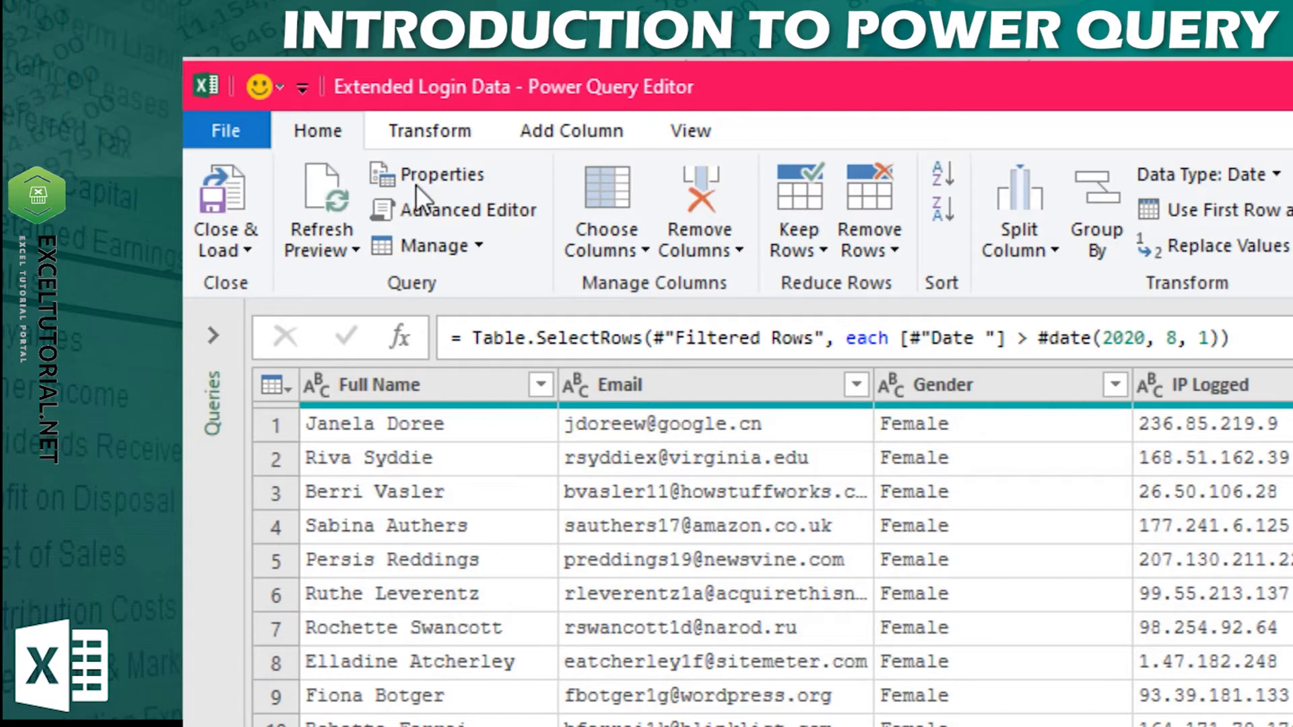
left_click(449, 116)
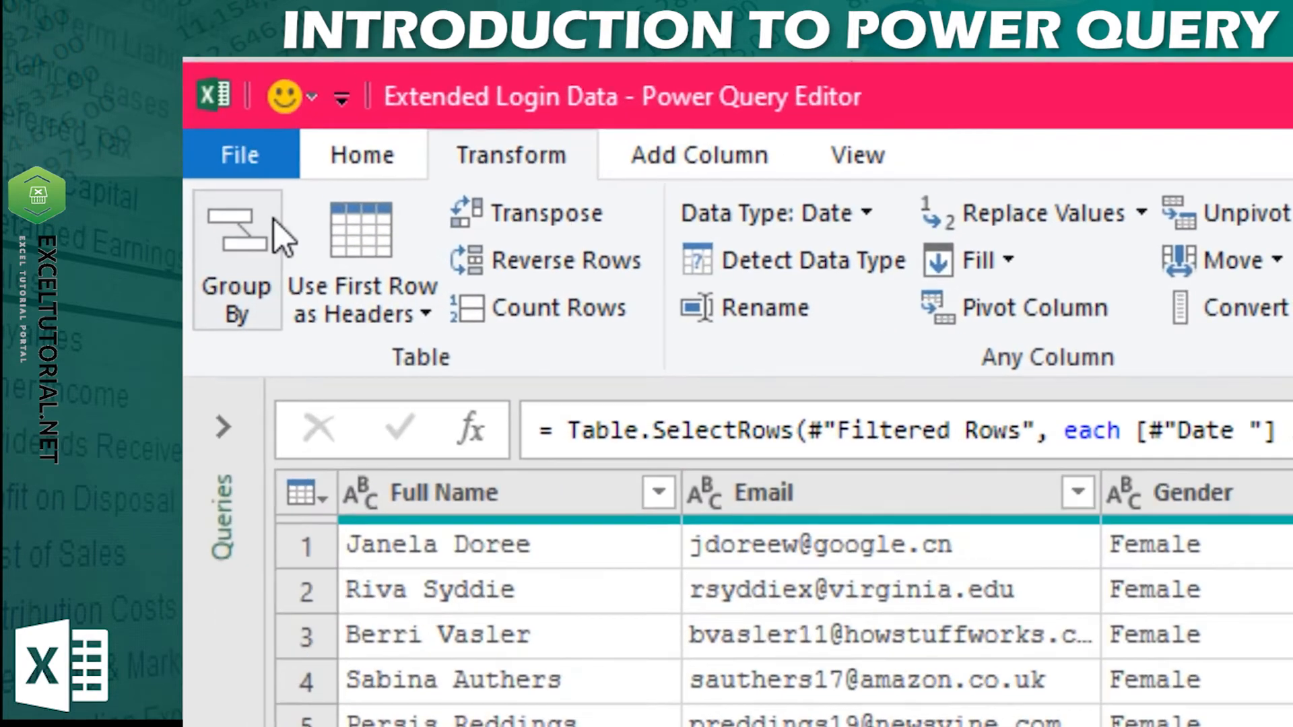
left_click(370, 165)
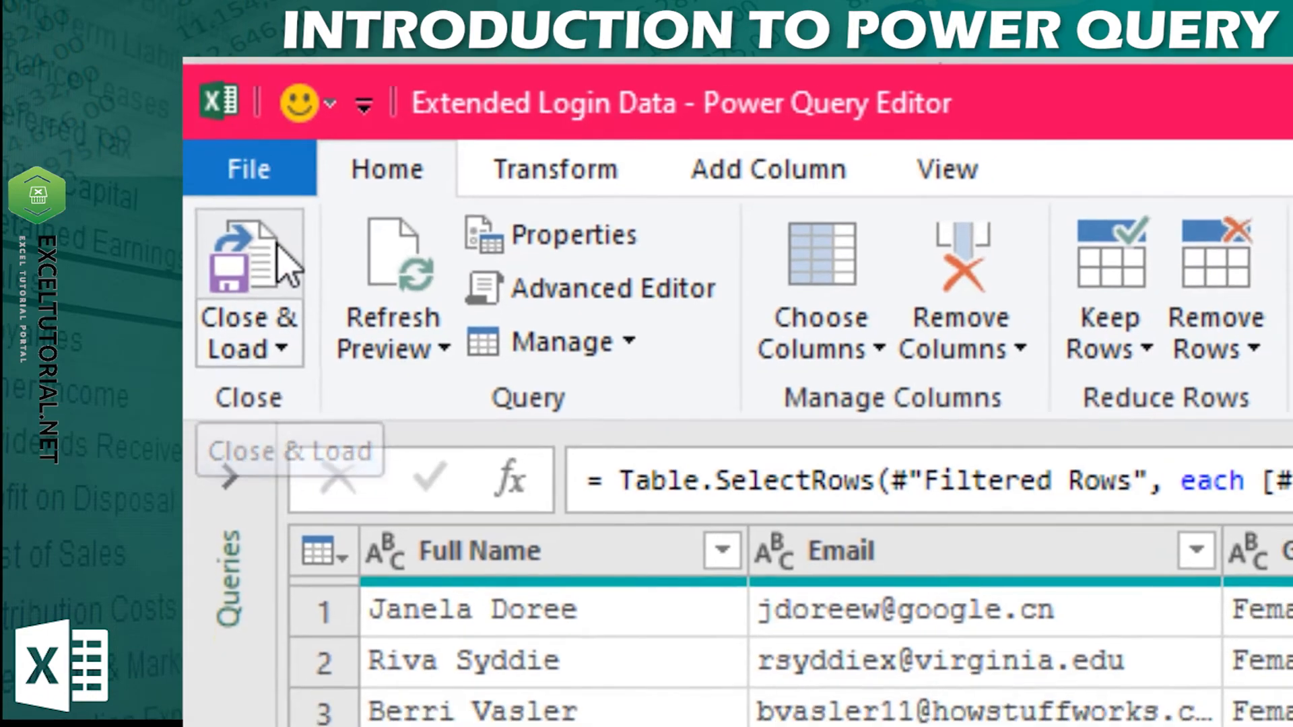
left_click(288, 347)
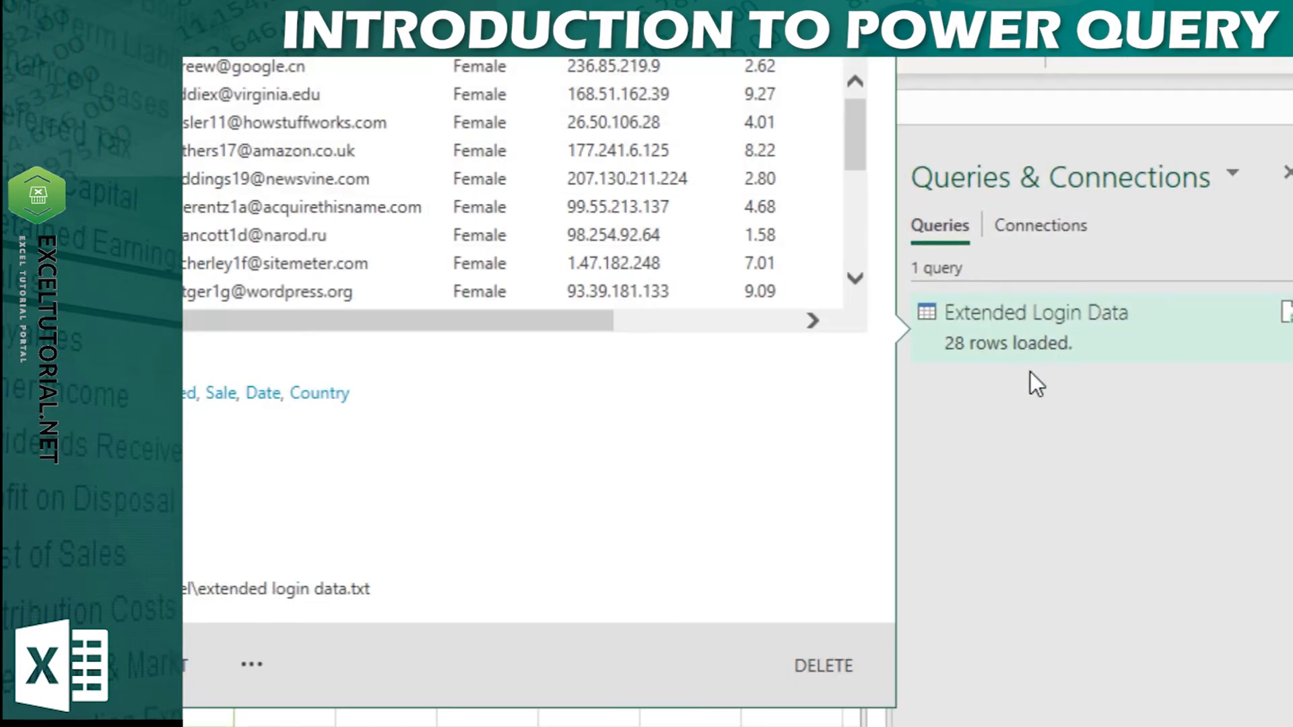
Step: Preview the Extended Login Data query and look over the loaded table in the worksheet
mouse_move(1043, 317)
right_click(462, 370)
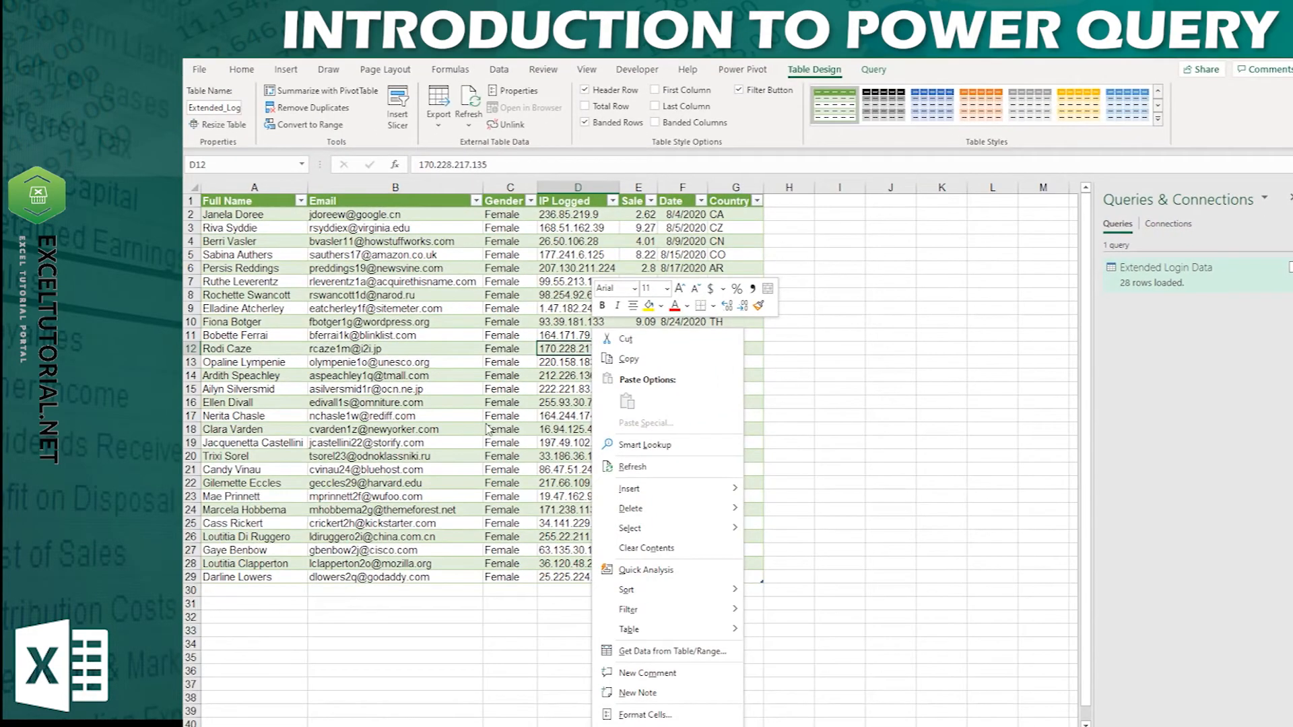
key("Escape")
left_click(1086, 716)
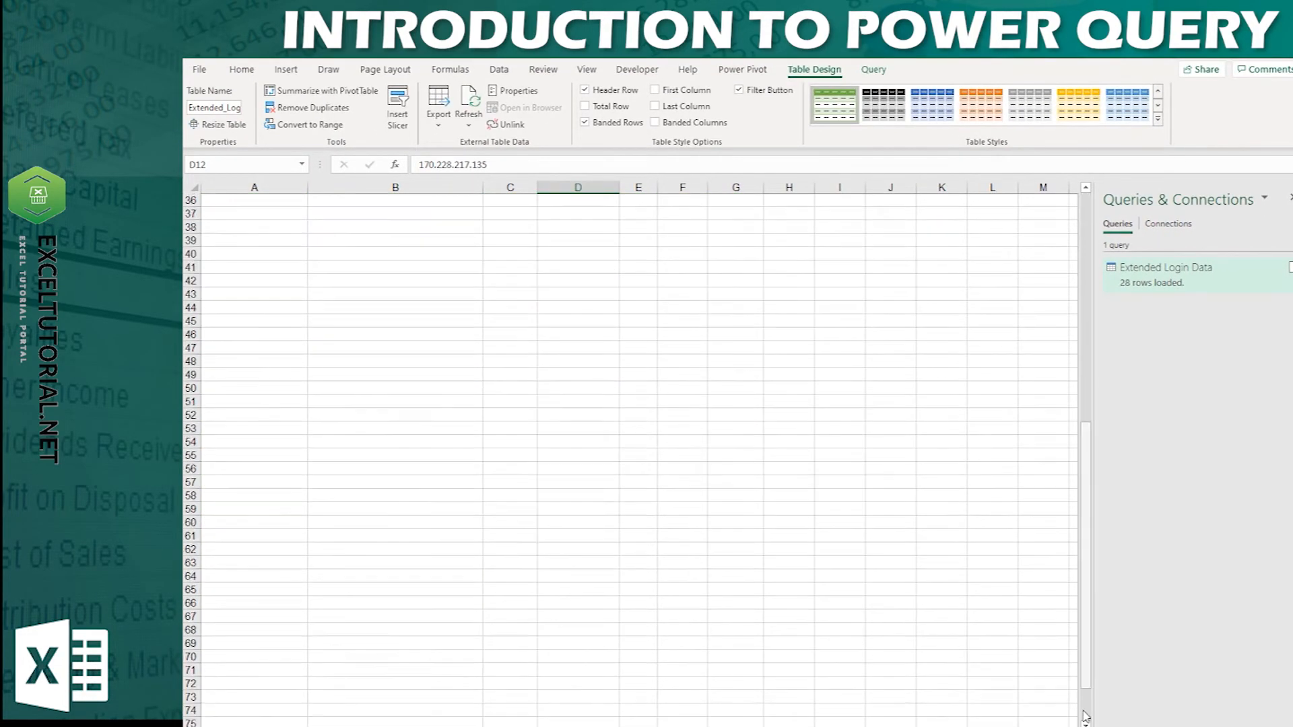
left_click(1087, 231)
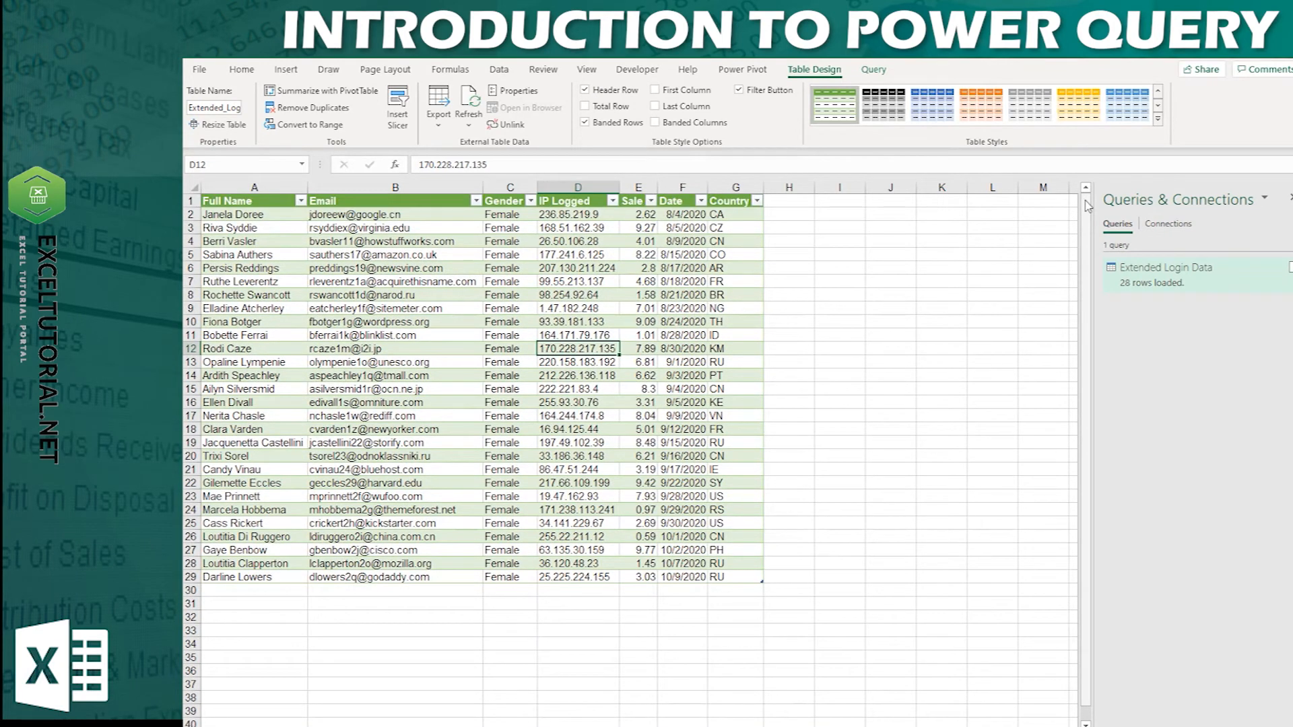
Step: Create a PivotTable on a new worksheet from the whole Extended_Login_Data table
left_click_drag(223, 203, 754, 580)
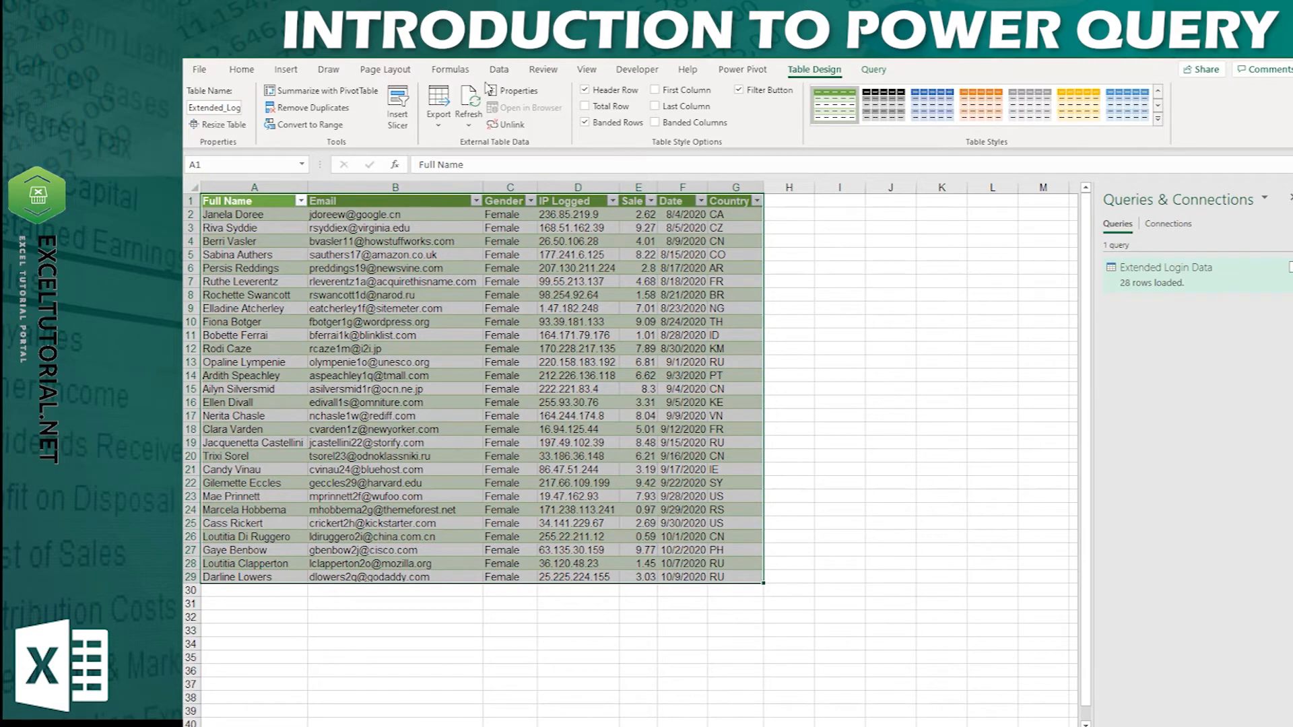
left_click(286, 69)
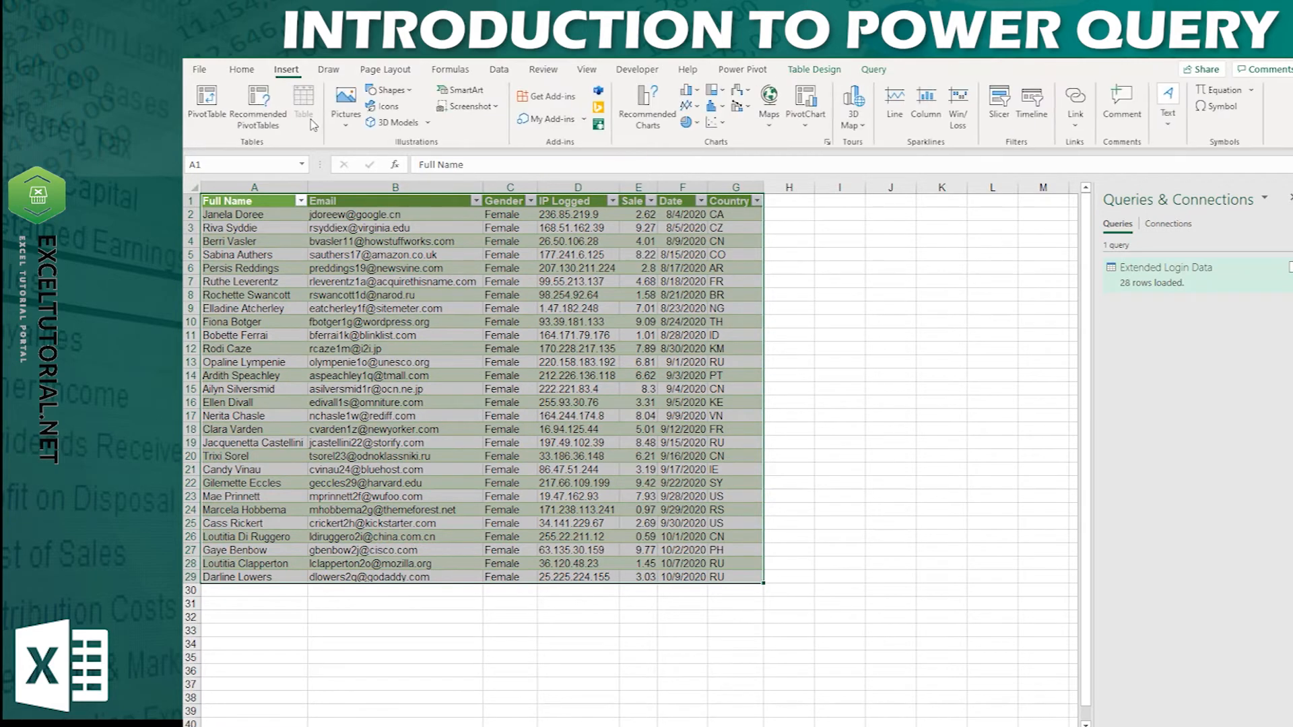
left_click(207, 103)
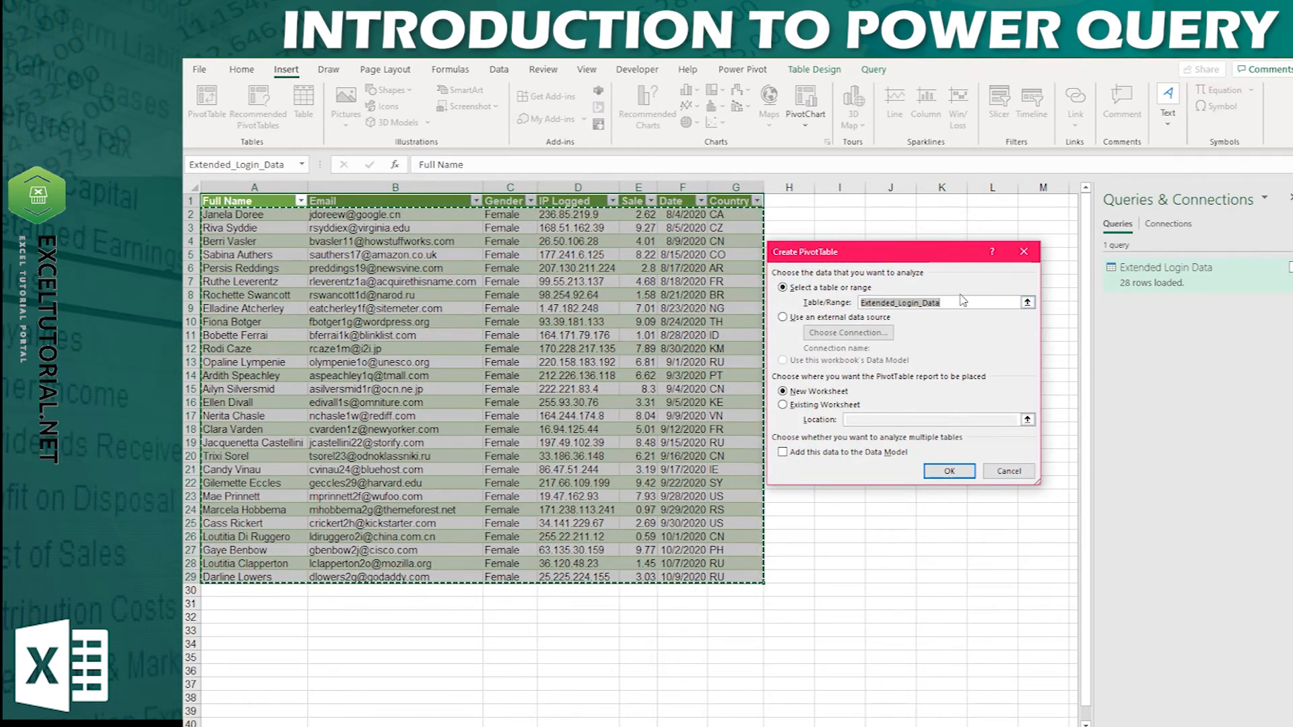
left_click(949, 471)
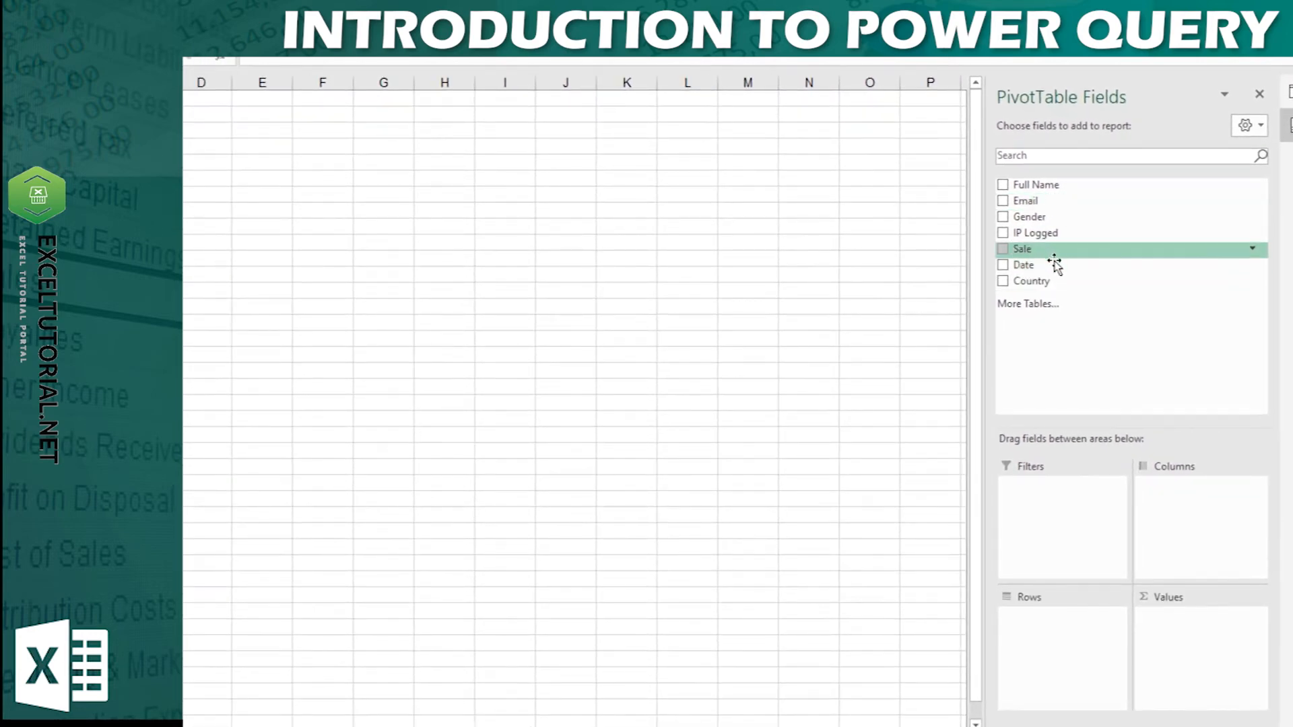
Step: Lay out the PivotTable with Gender as a report filter, Full Name as rows and Sale summed as values
left_click_drag(1063, 218, 1092, 532)
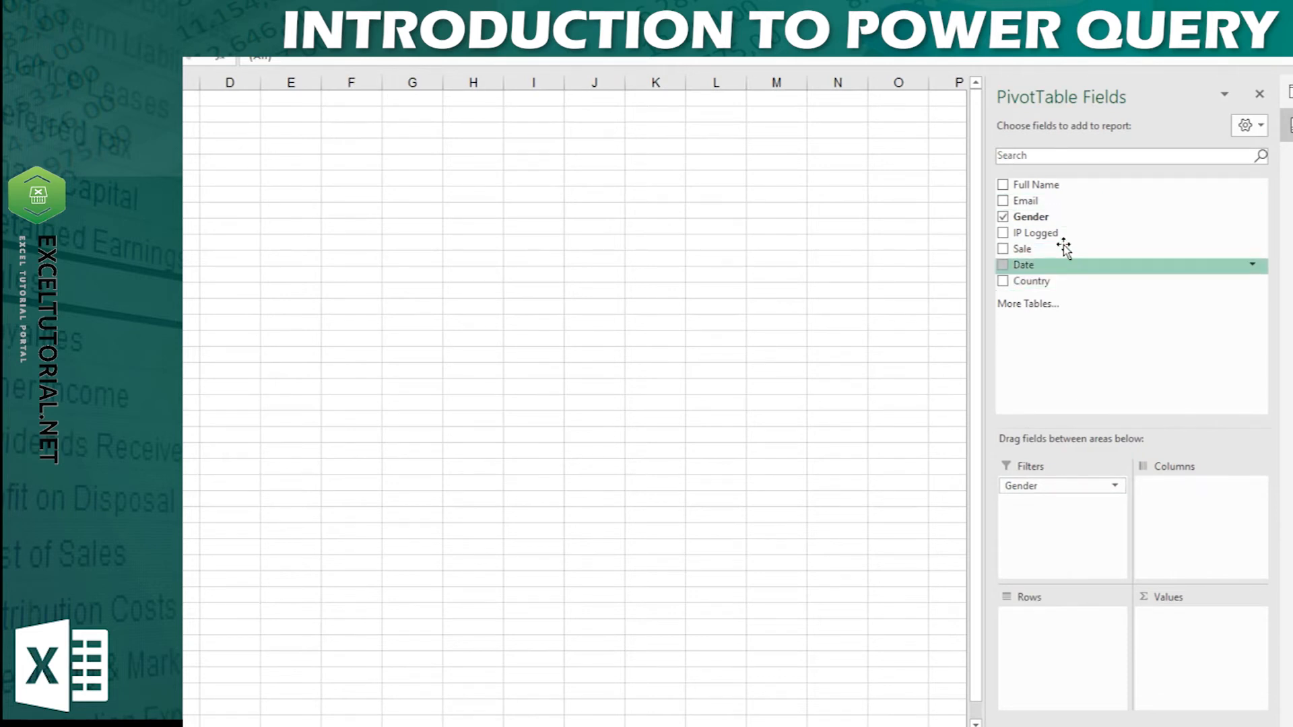
left_click_drag(1040, 249, 1206, 684)
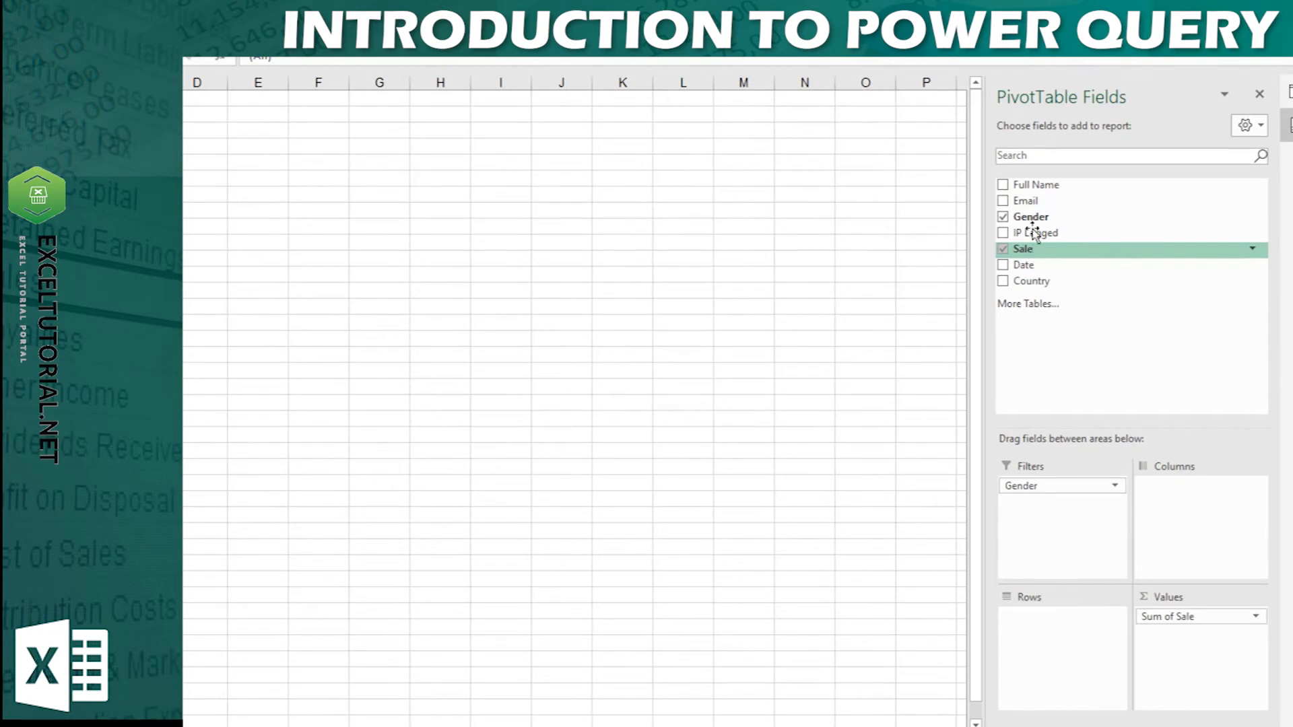
left_click_drag(1038, 185, 1030, 626)
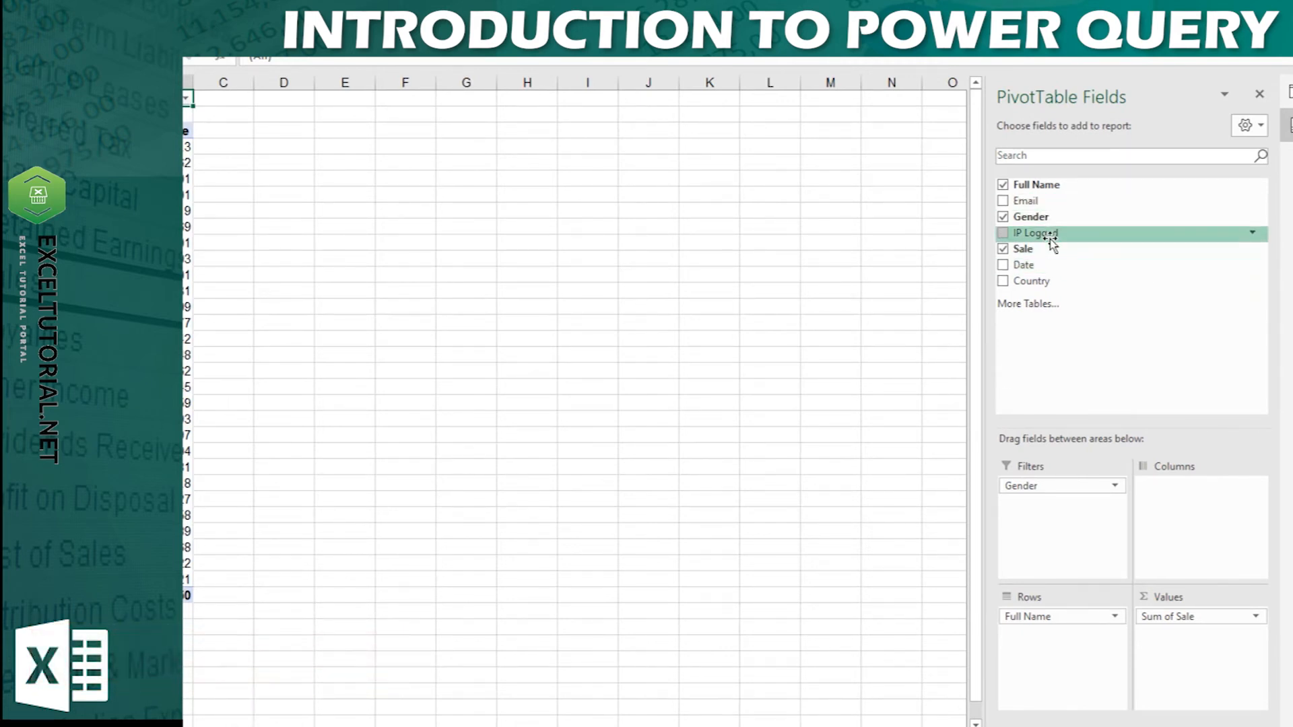
Step: Try Country as the PivotTable's column field, move it to the report filters, and add Date as a filter too
left_click_drag(1048, 283, 1236, 513)
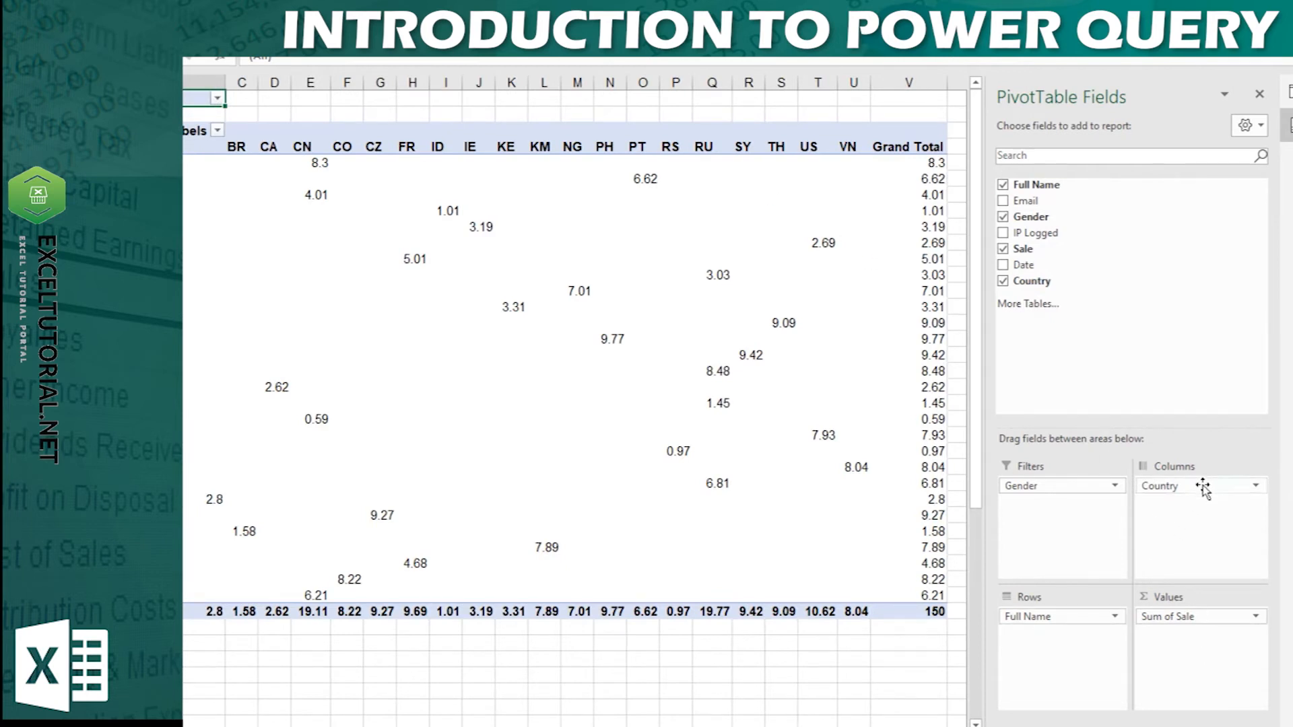
left_click_drag(1204, 489, 1051, 512)
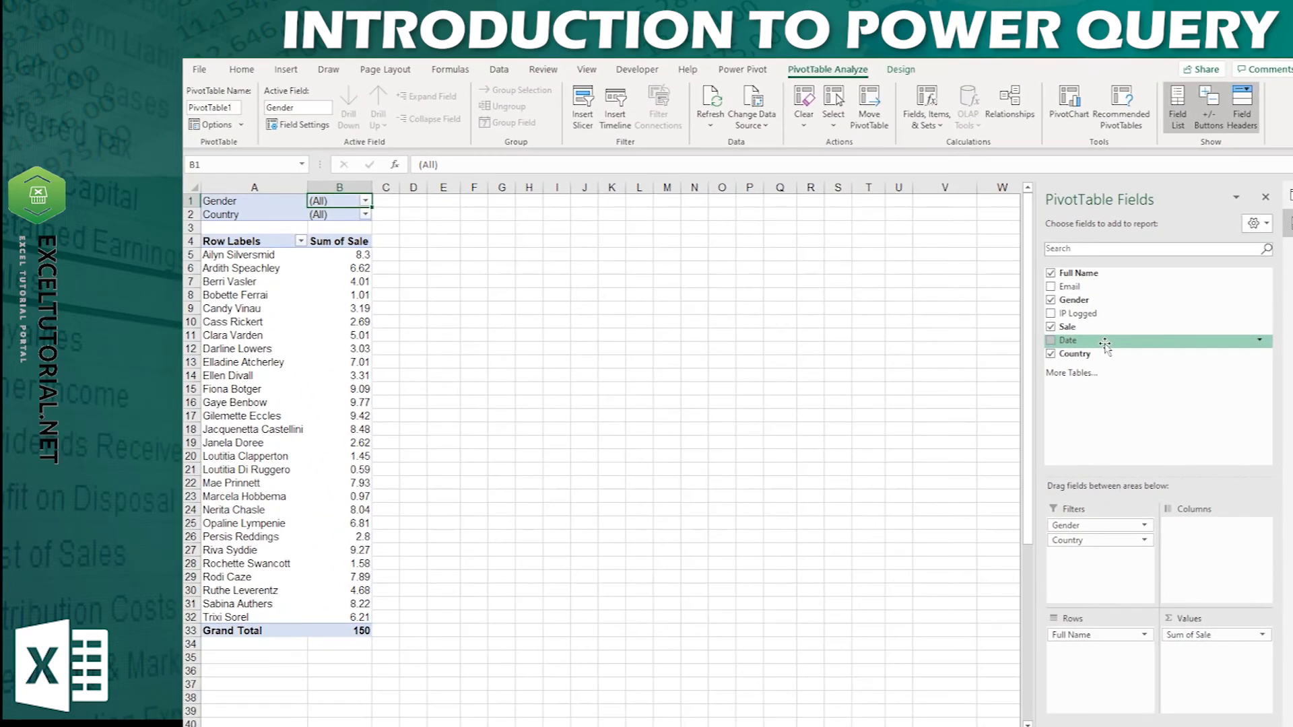
left_click_drag(1106, 345, 1086, 571)
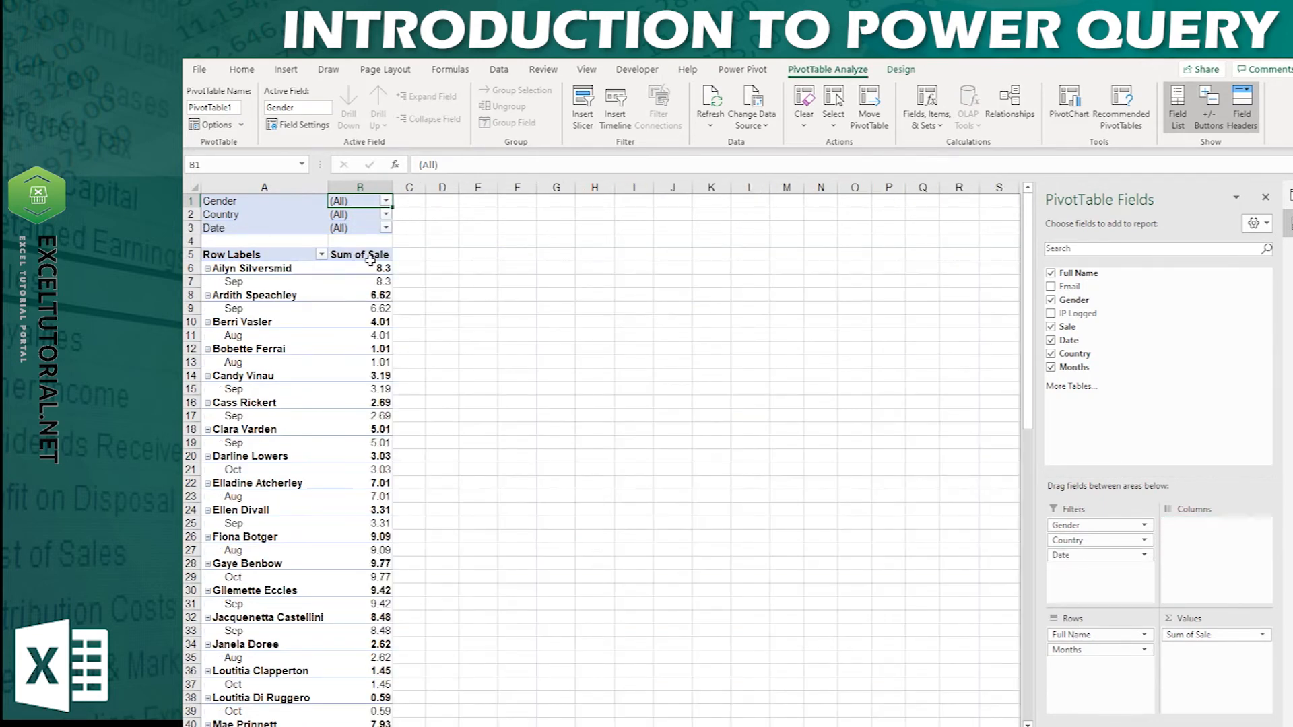
Step: Remove the Months field from the PivotTable's rows, keeping Date as a report filter
left_click(1144, 651)
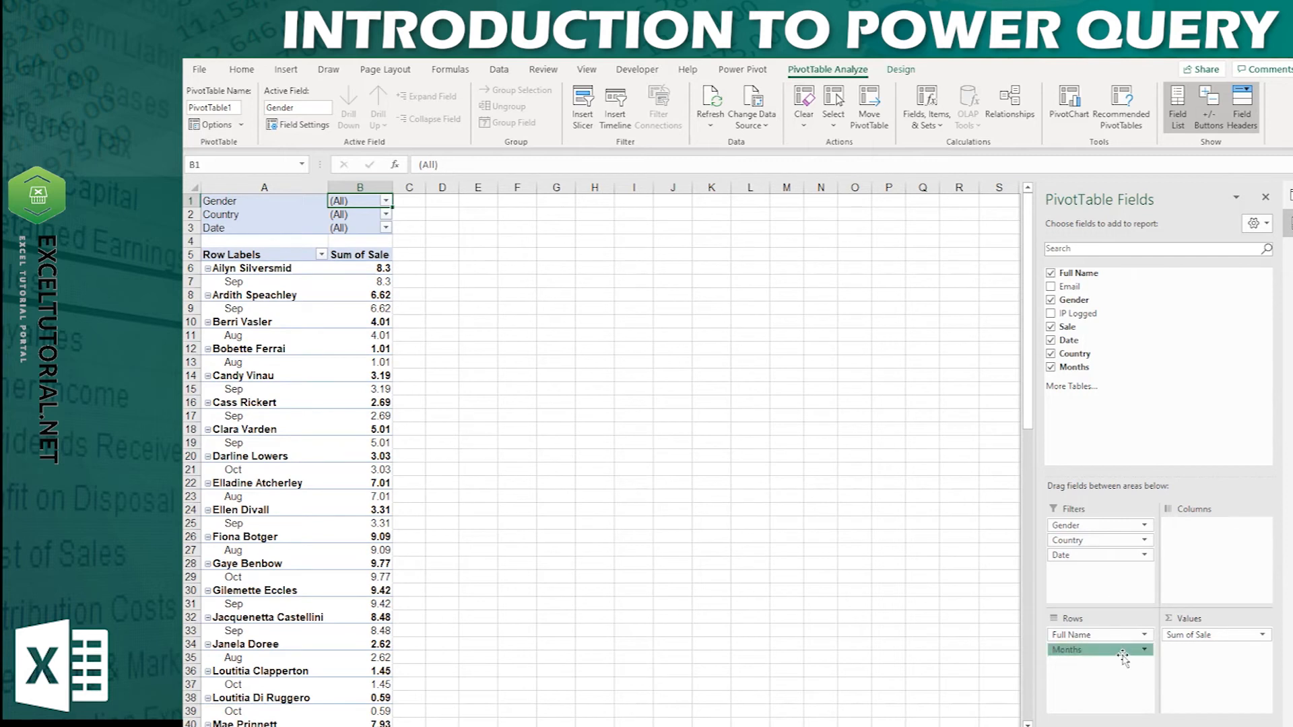
left_click(1115, 651)
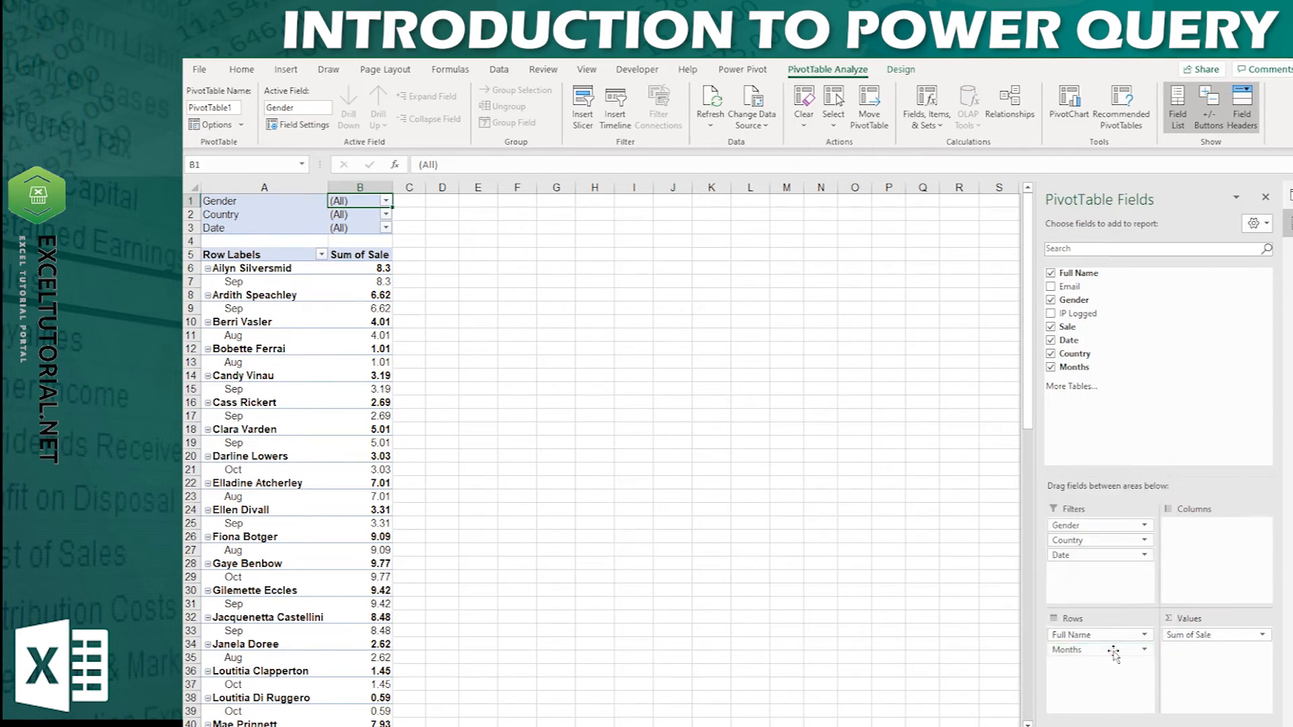
left_click(1117, 652)
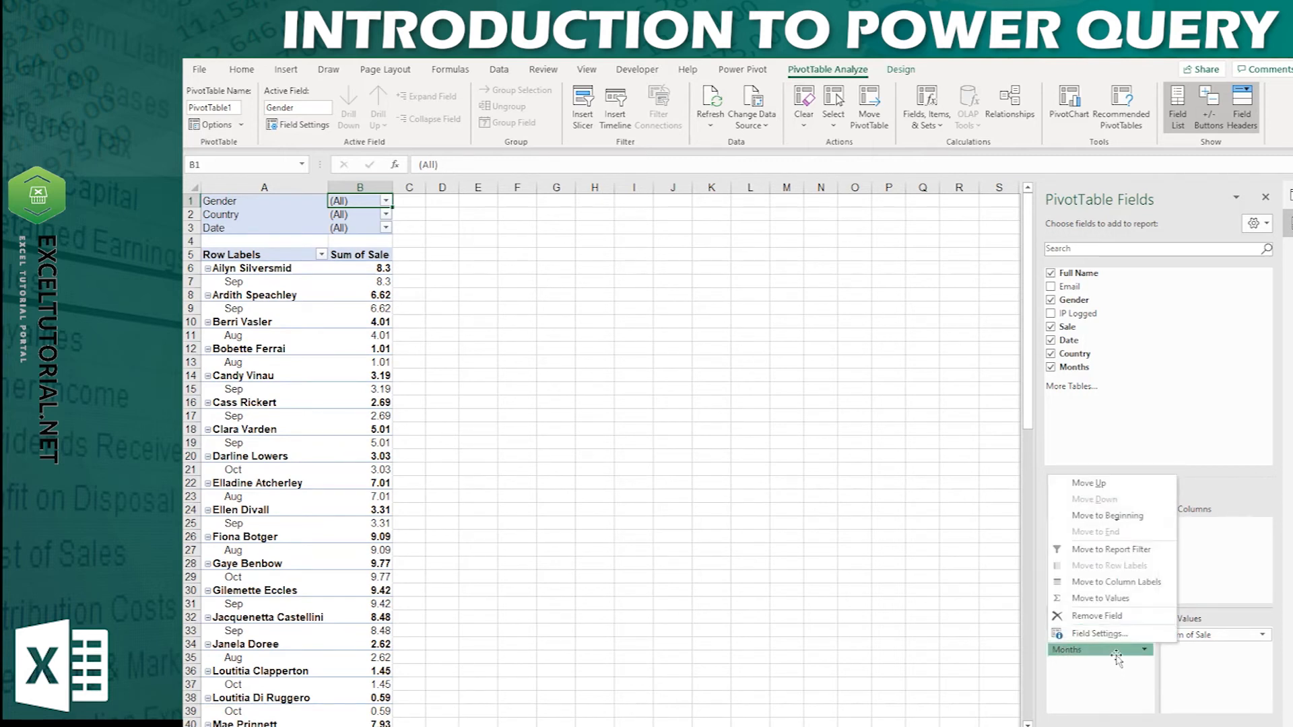
left_click(1110, 652)
left_click(1109, 652)
left_click(1131, 617)
left_click(1108, 555)
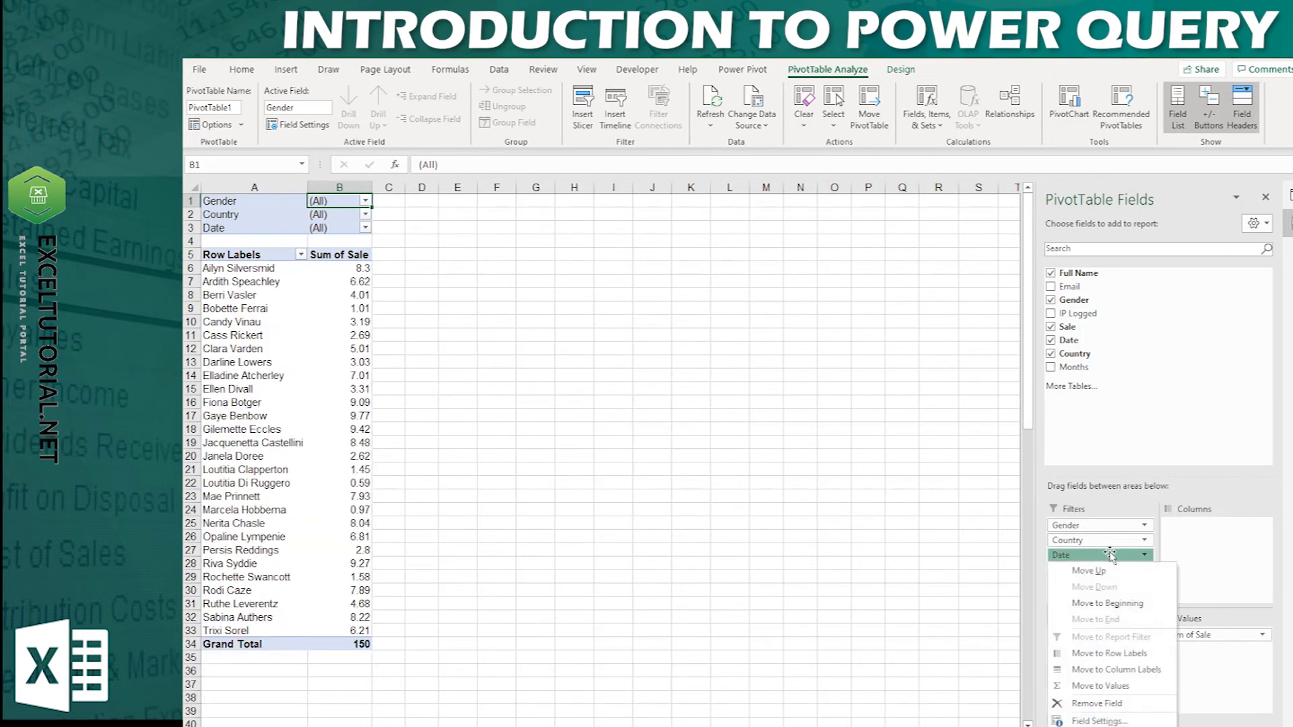
left_click(1112, 554)
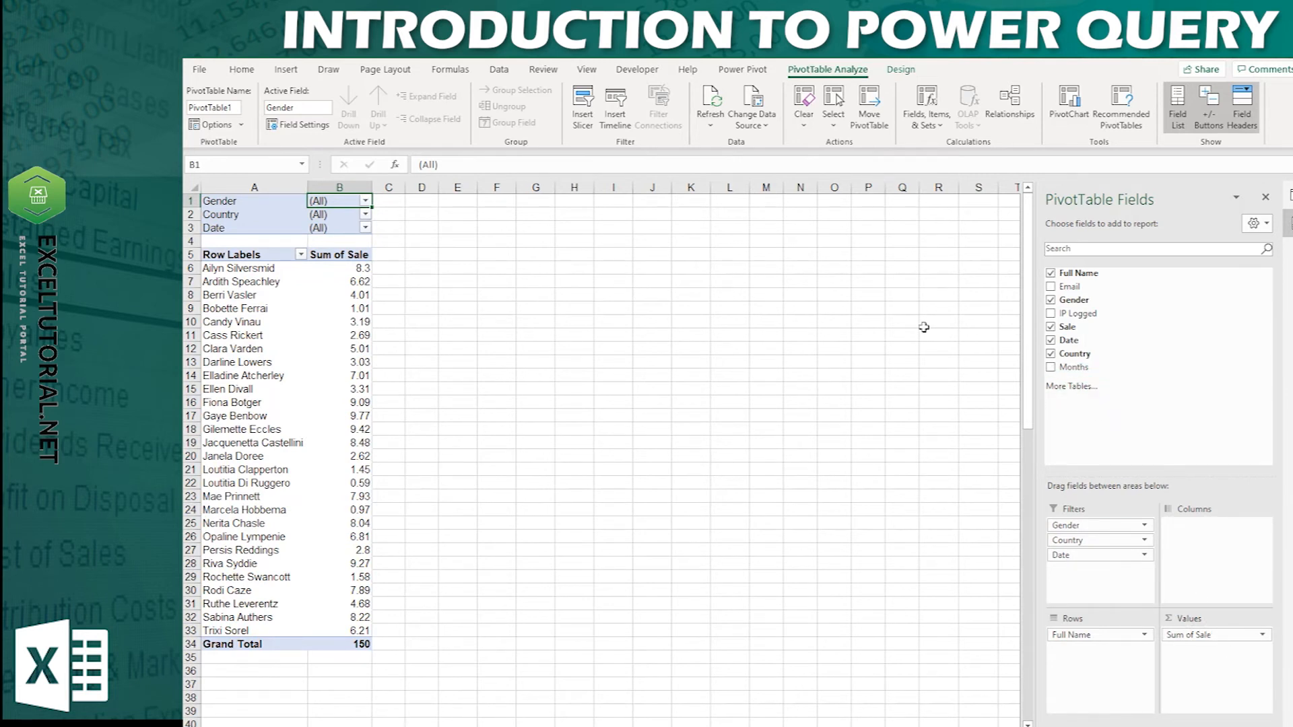
Step: Filter the PivotTable by Gender to show only Female
left_click(353, 646)
left_click(354, 295)
left_click(366, 202)
left_click(236, 247)
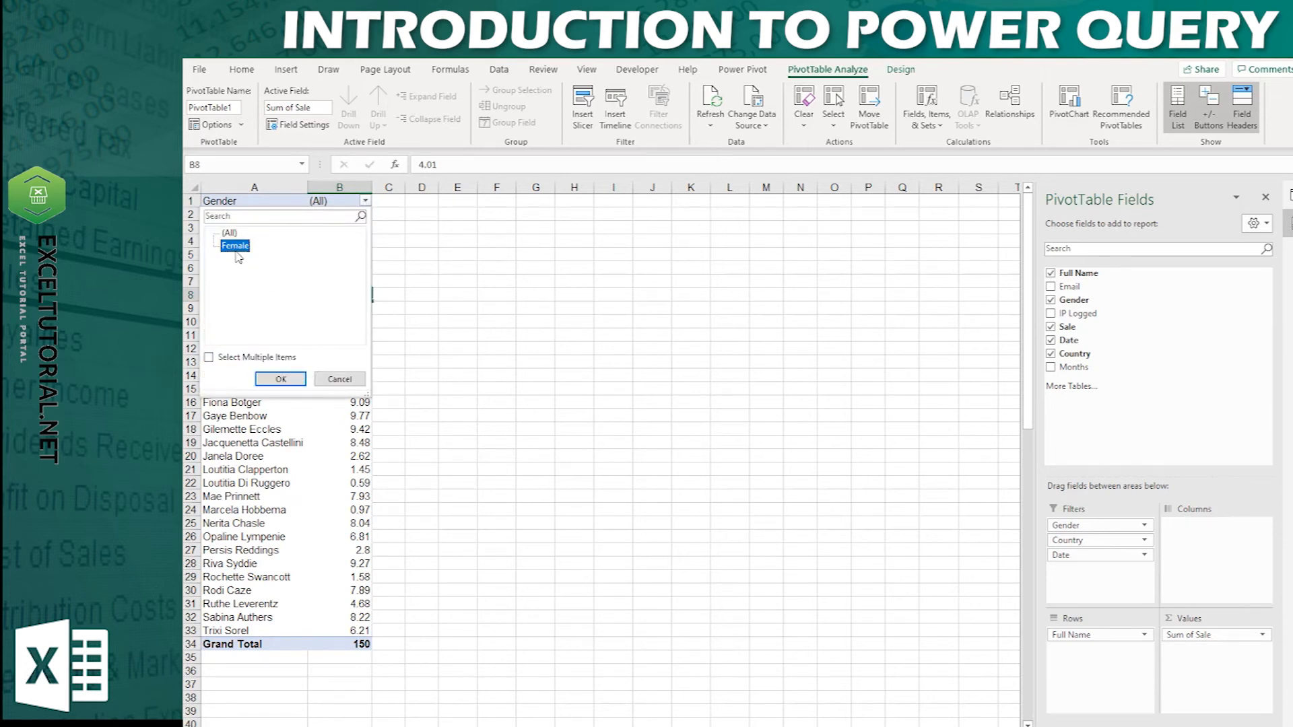
left_click(281, 379)
Step: Look through the items offered by the PivotTable's Country, Date and Gender report filters, keeping the current selections
left_click(365, 214)
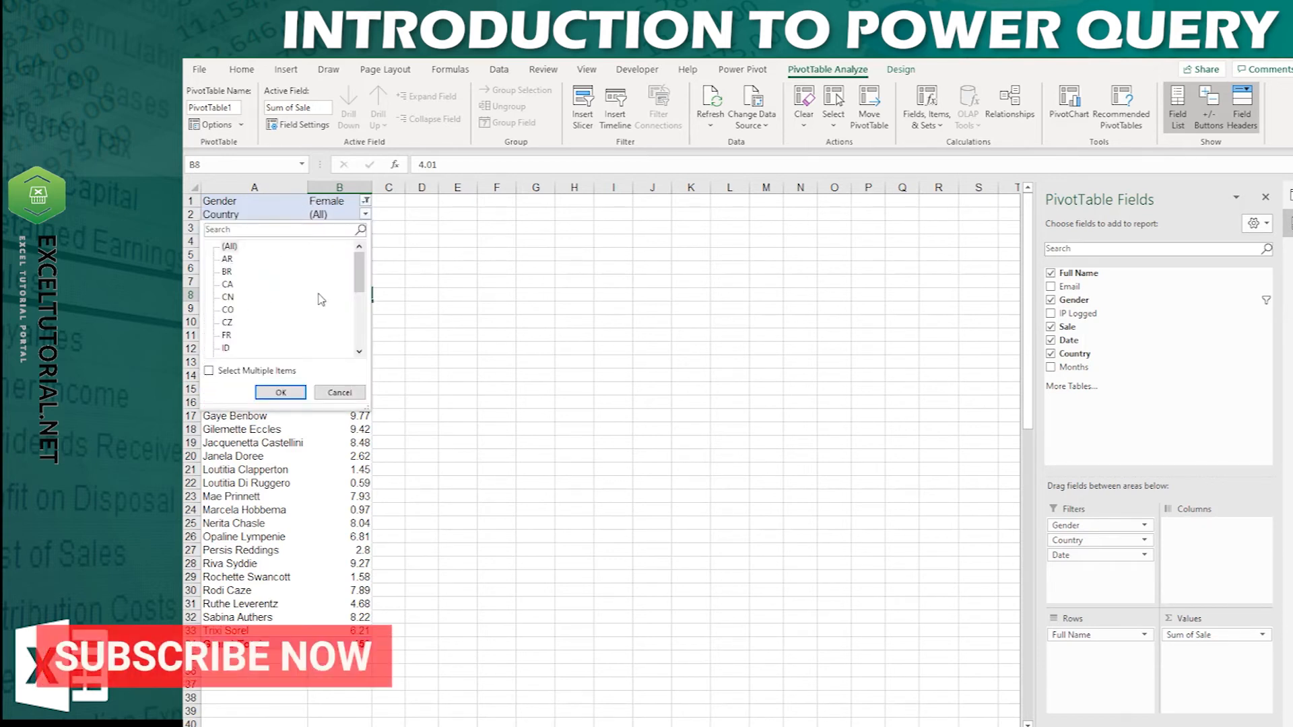
left_click(281, 393)
left_click(365, 228)
mouse_move(363, 273)
left_mouse_down()
mouse_move(360, 383)
mouse_move(359, 268)
left_mouse_up()
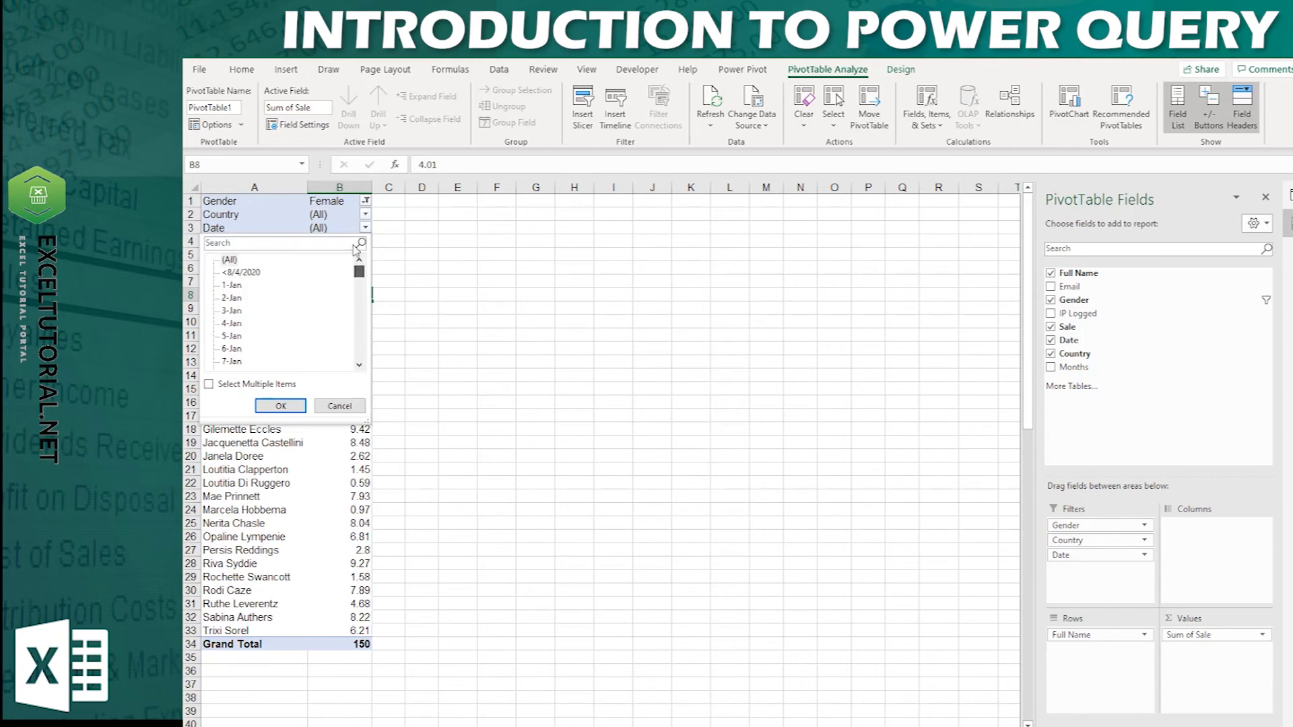
left_click(349, 405)
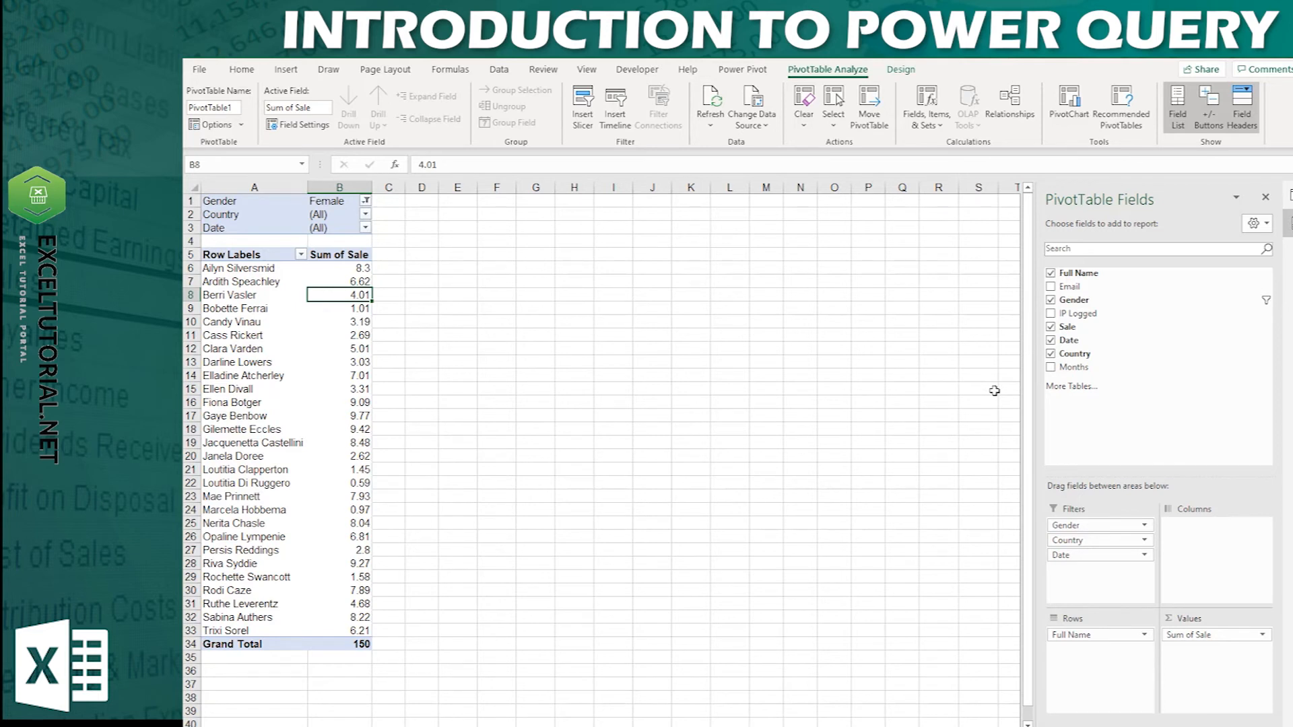
left_click(332, 202)
left_click(365, 200)
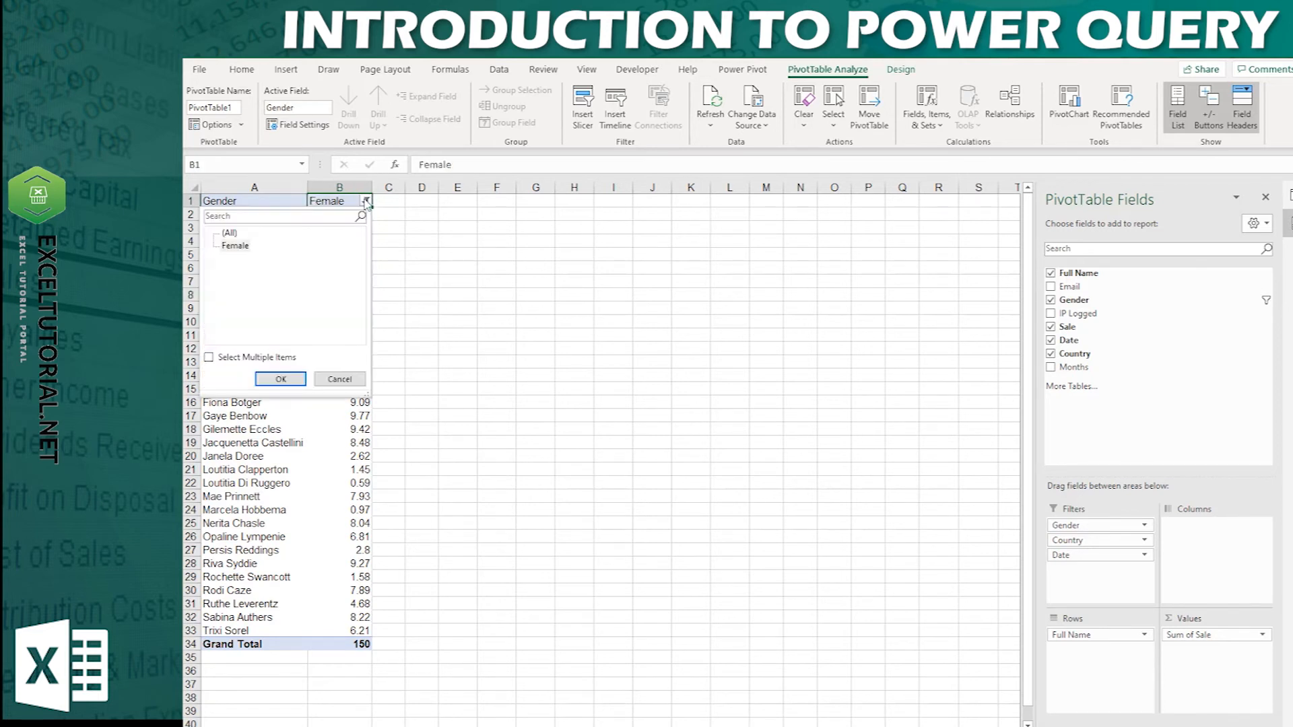
left_click(331, 486)
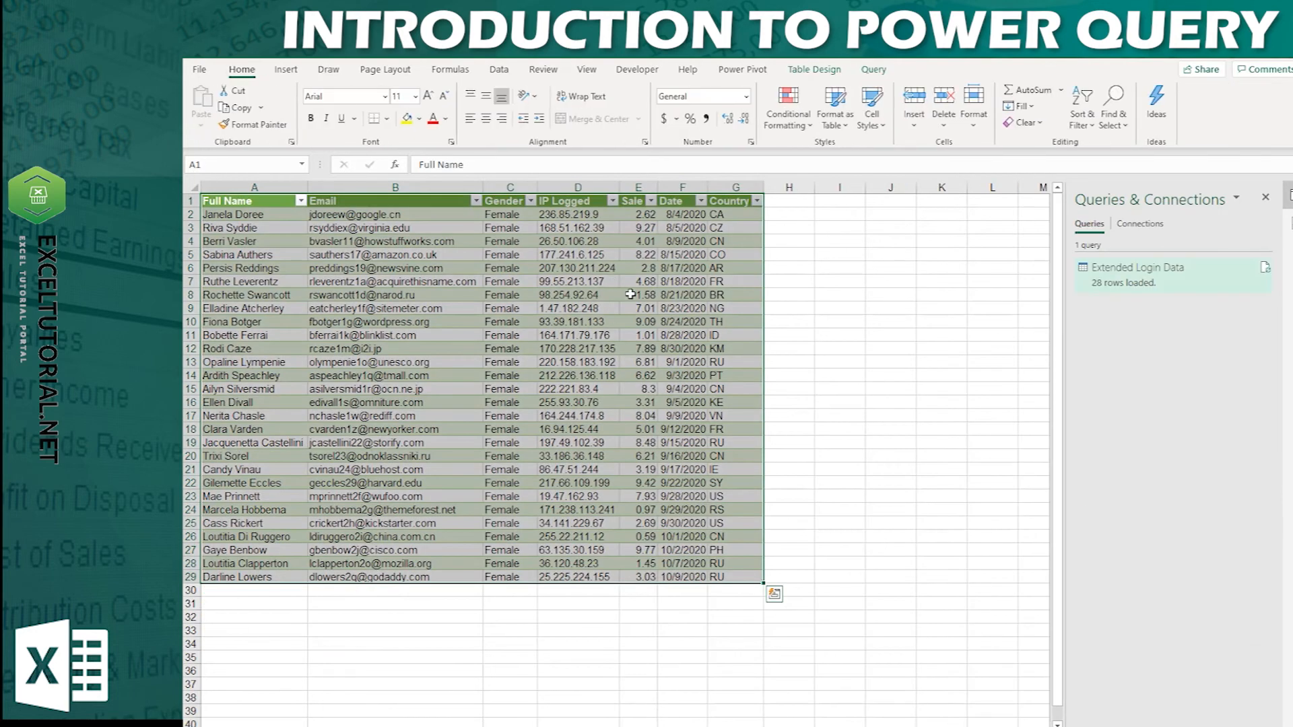
right_click(633, 298)
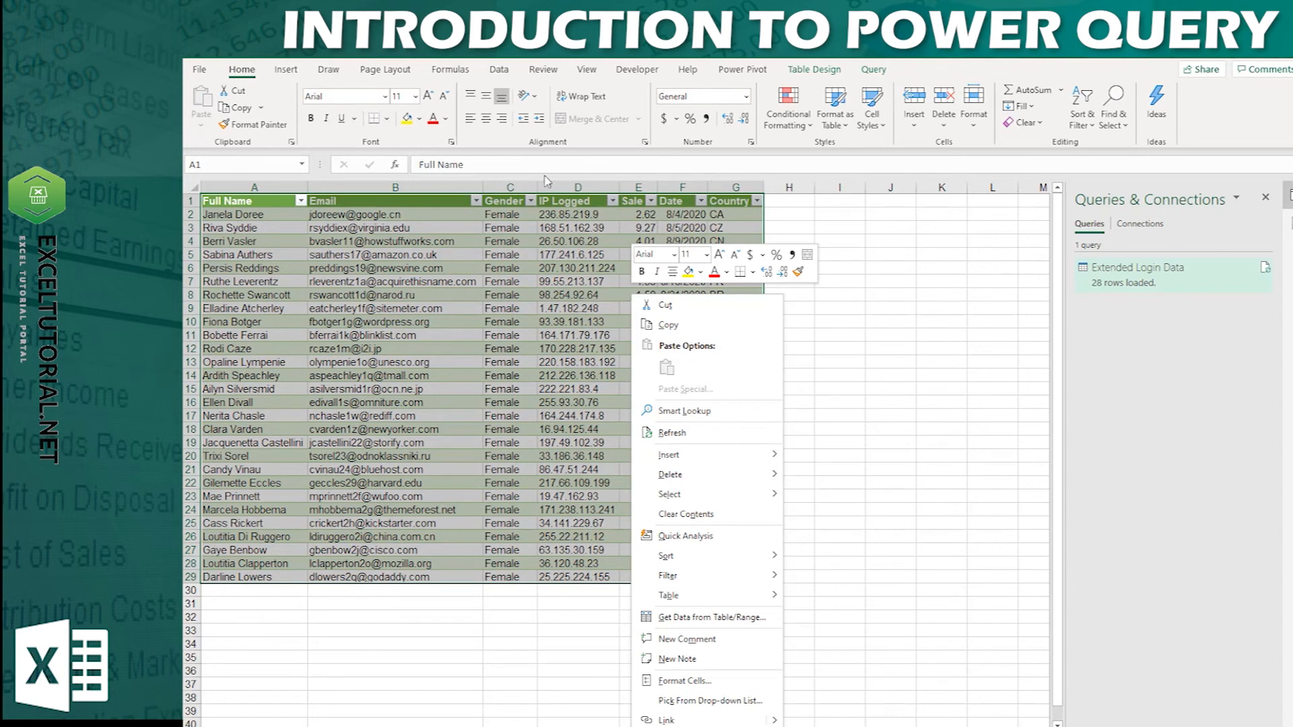
left_click(500, 70)
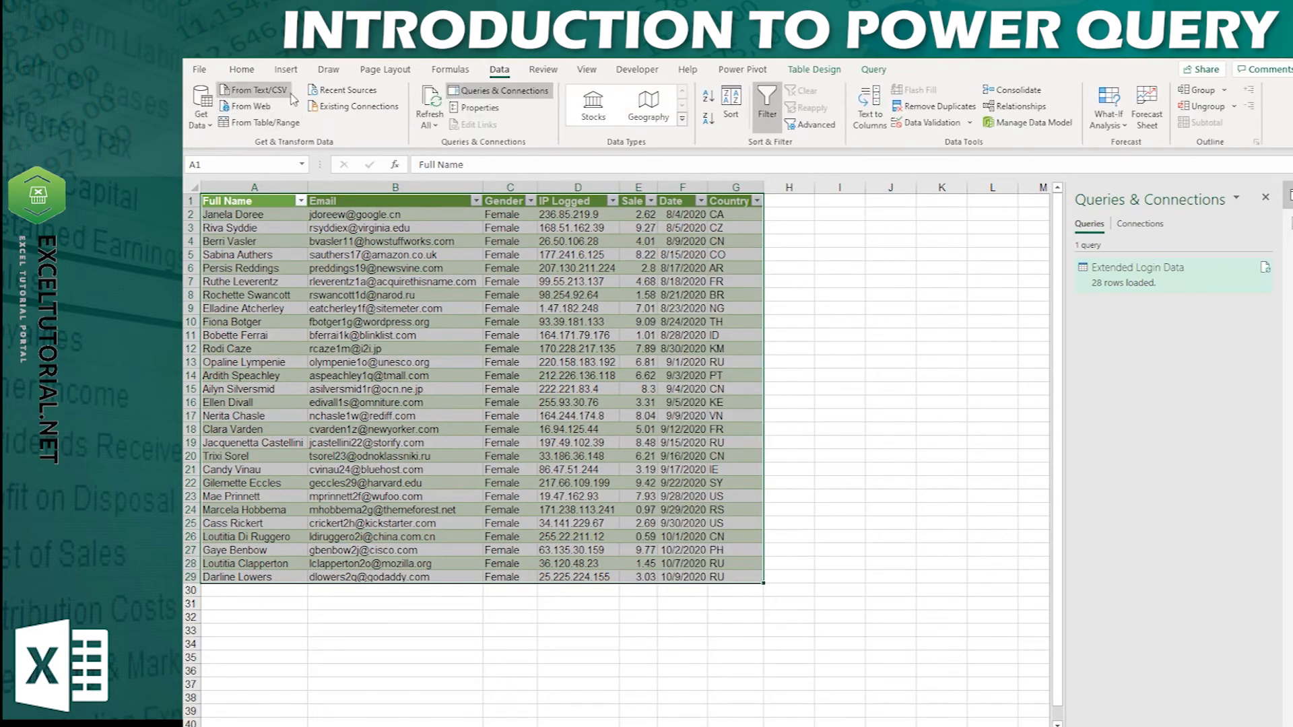
left_click(286, 126)
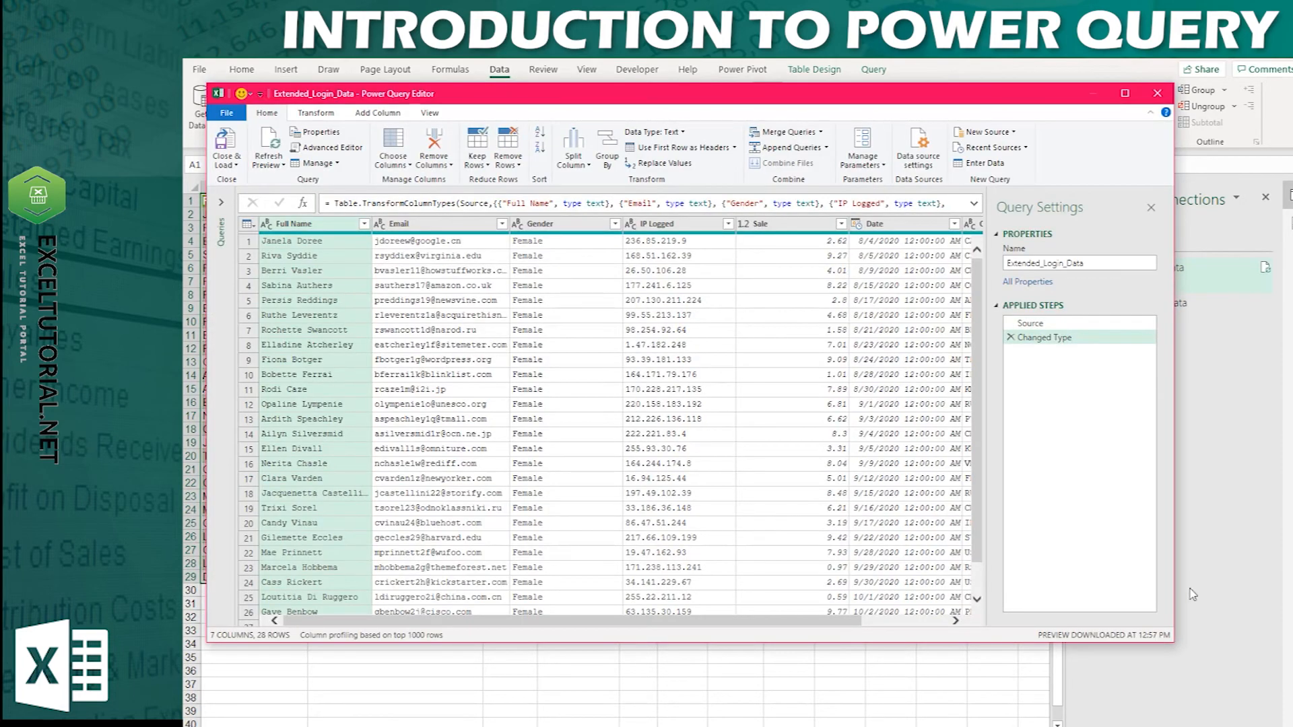
left_click(1158, 93)
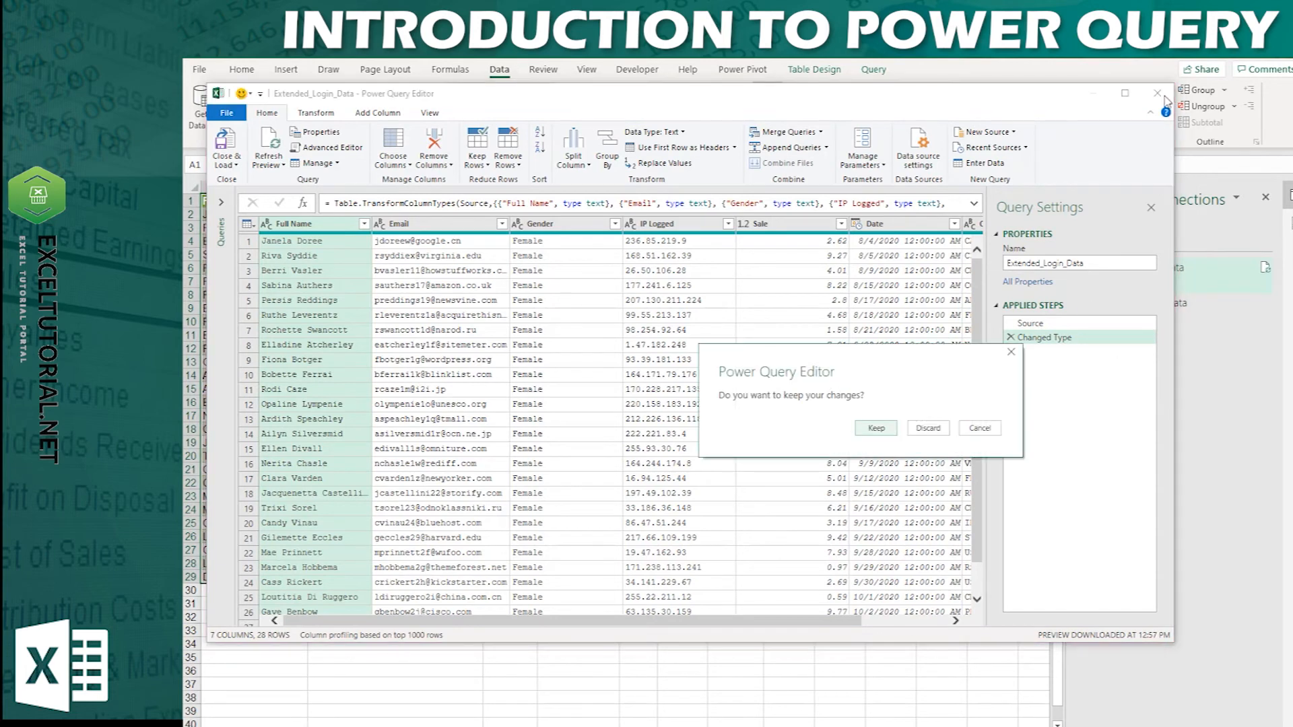
left_click(1016, 356)
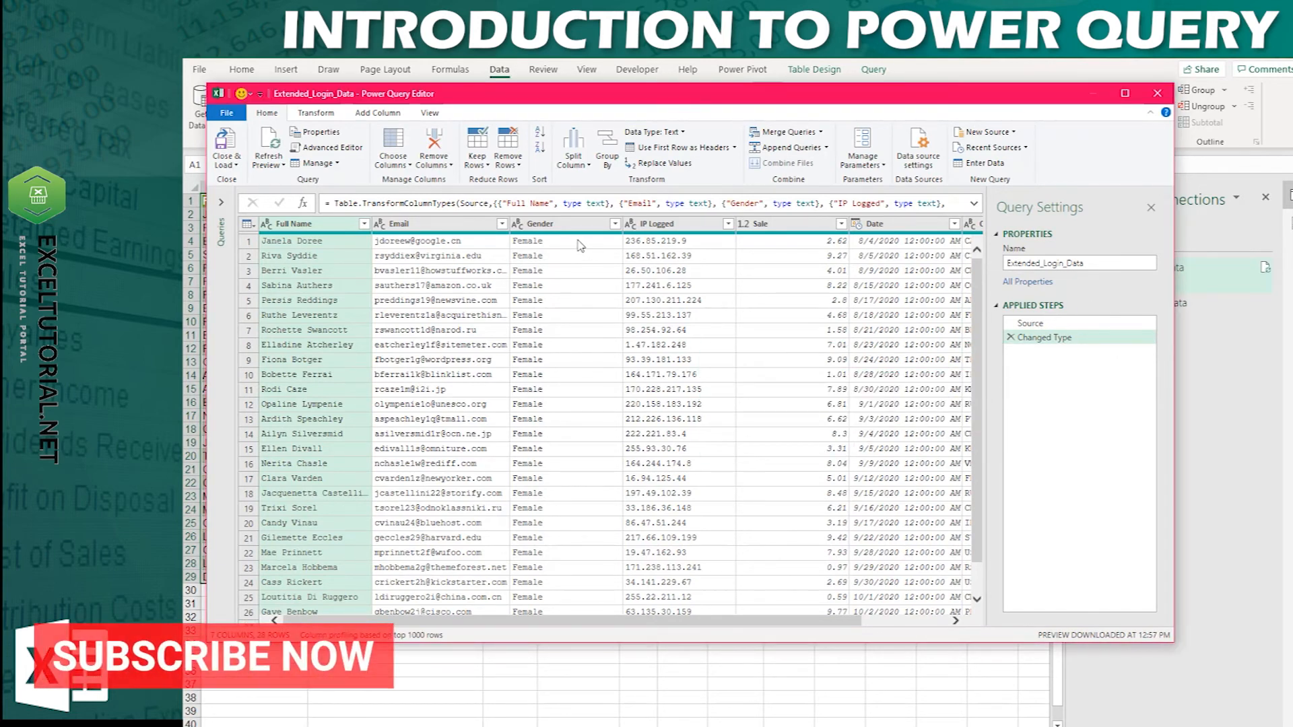
scroll(711, 442, "down", 1)
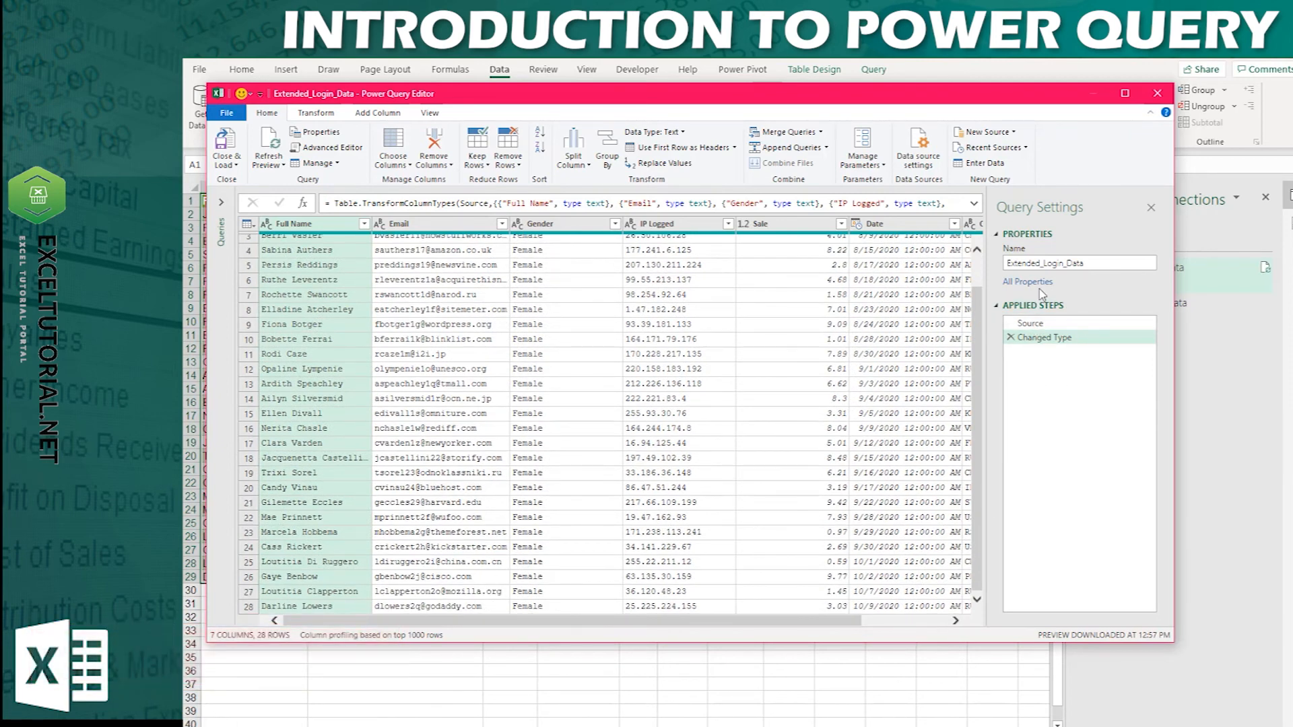
left_click(1167, 99)
left_click(927, 431)
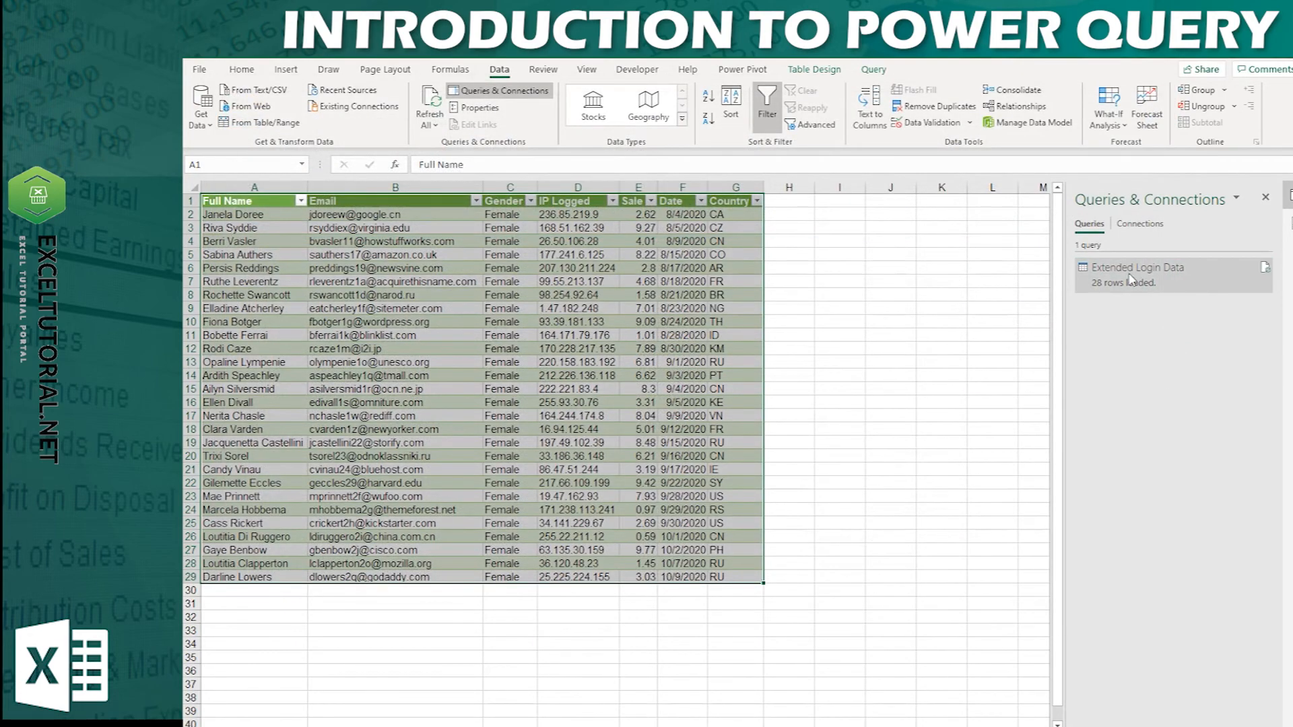
Step: Open the existing Extended Login Data query for editing in the Power Query Editor
right_click(1133, 277)
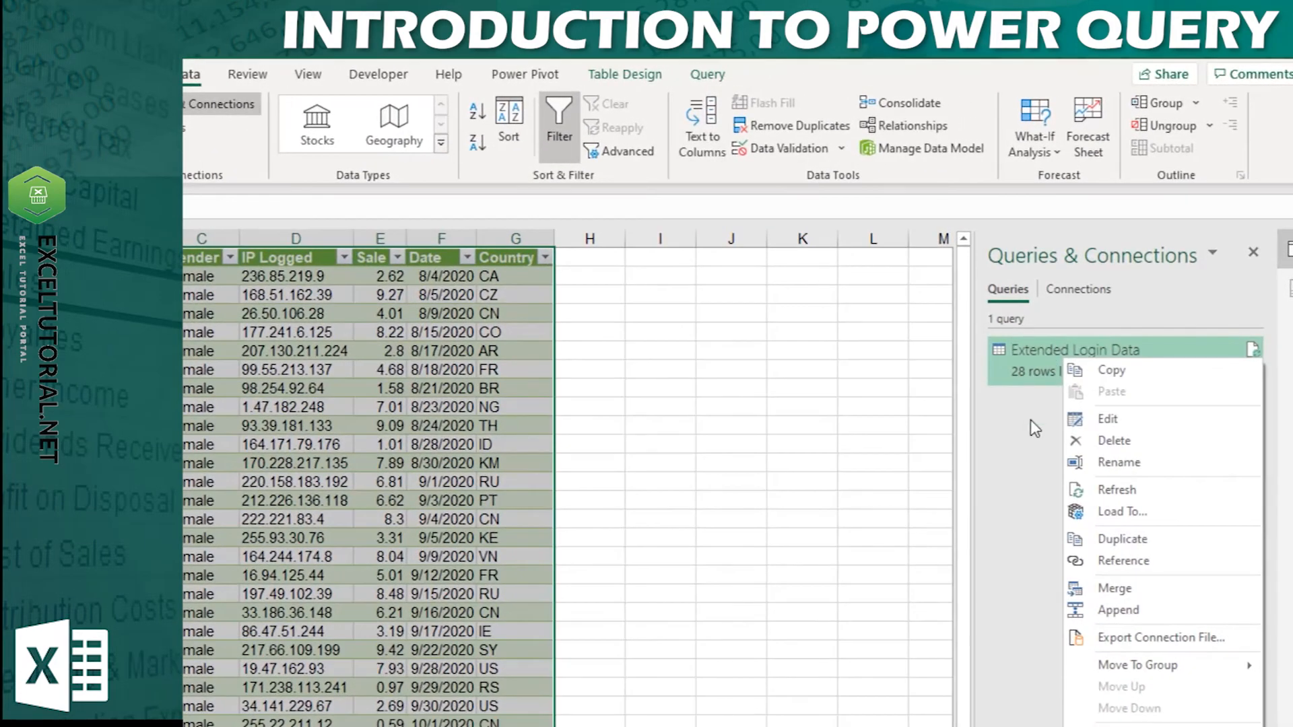
left_click(1105, 315)
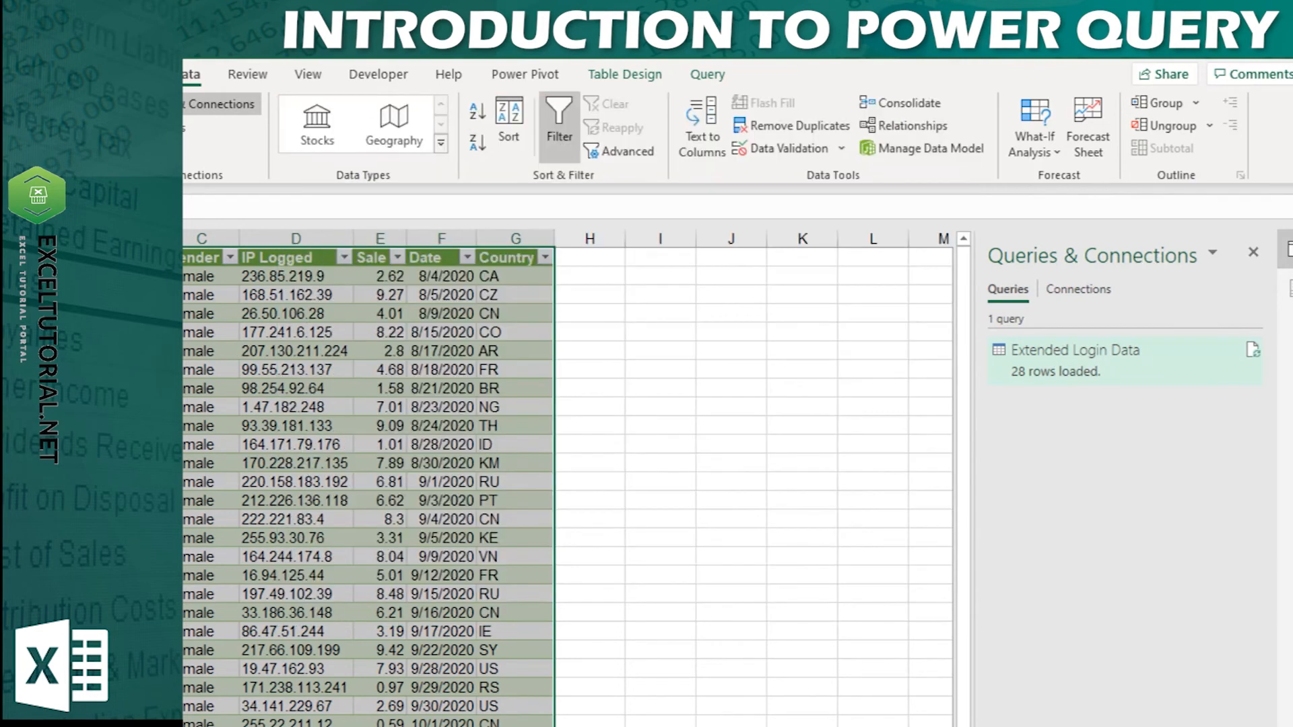
right_click(1044, 361)
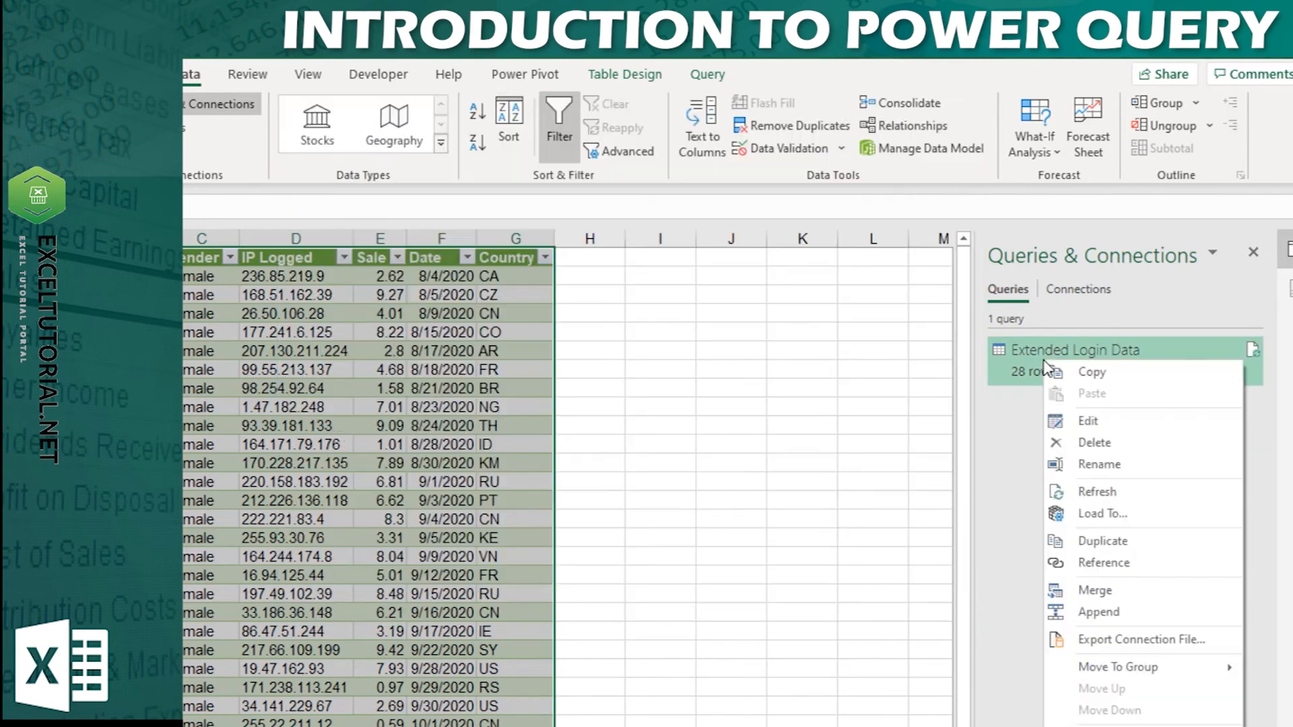
left_click(1091, 423)
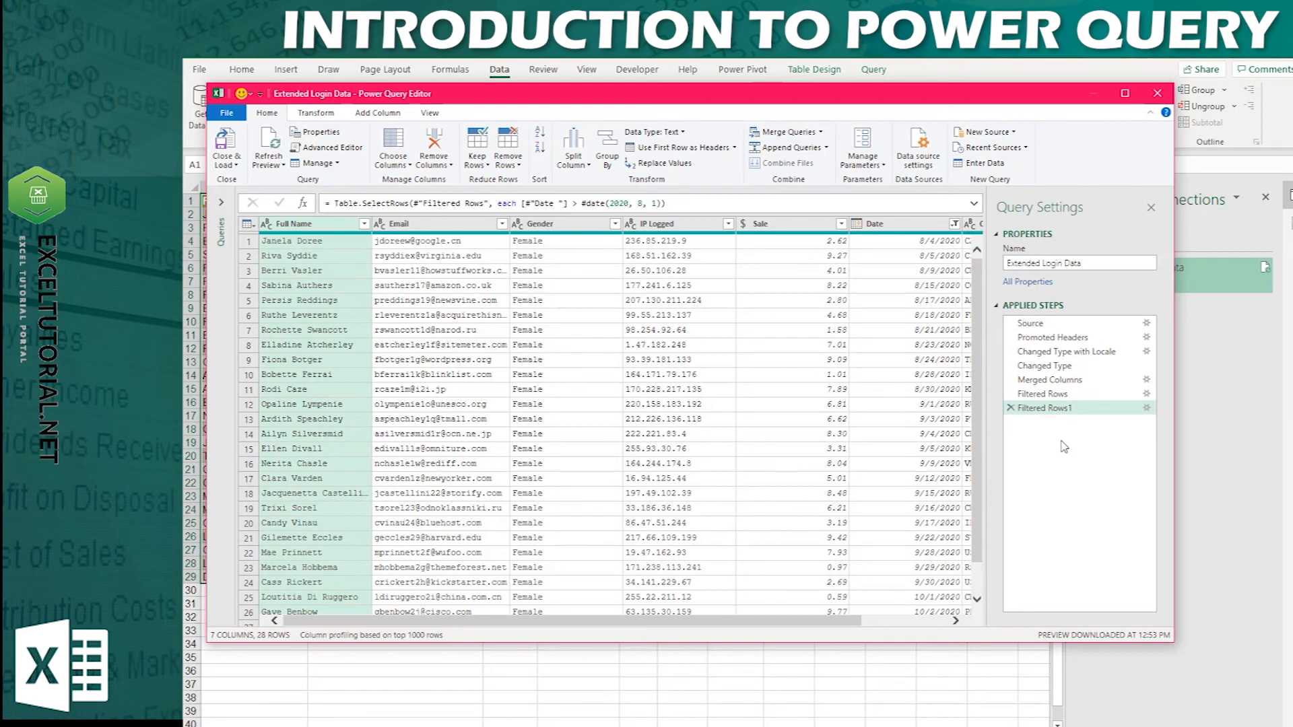
Step: Preview the query's data at the Filtered Rows step and at the Merged Columns step
left_click(1056, 394)
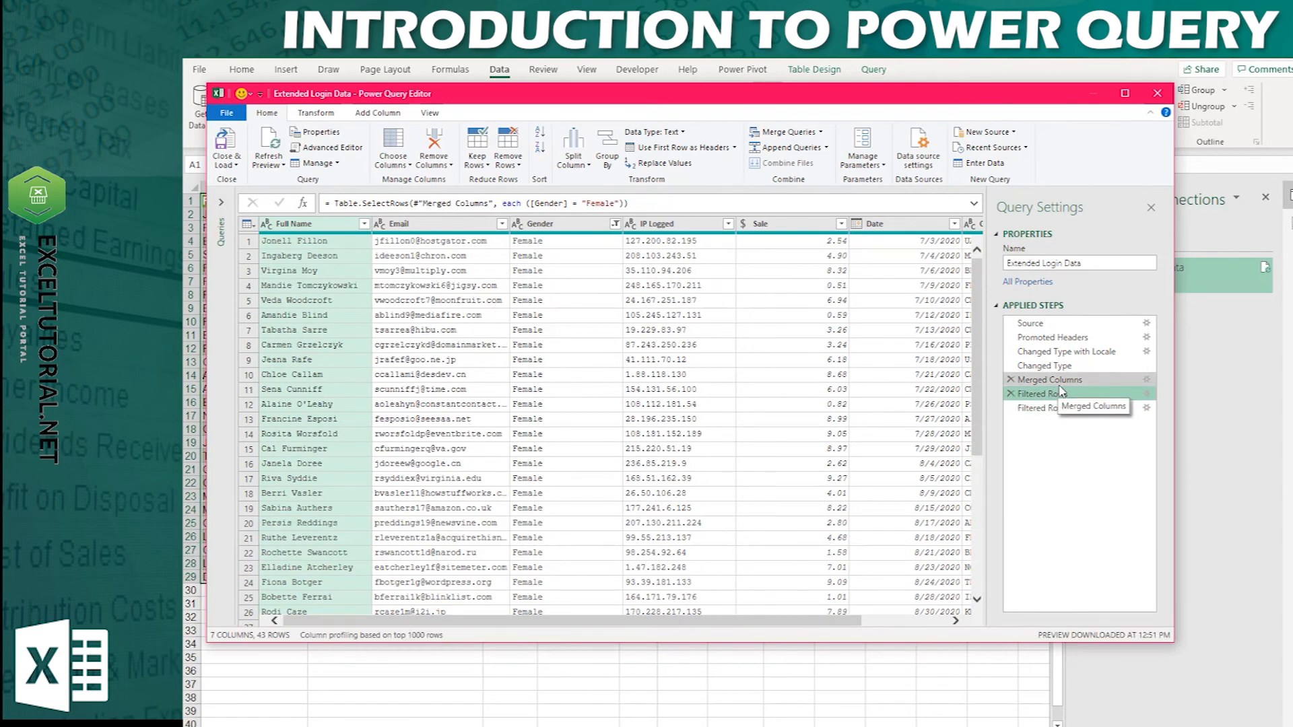
left_click_drag(979, 312, 972, 234)
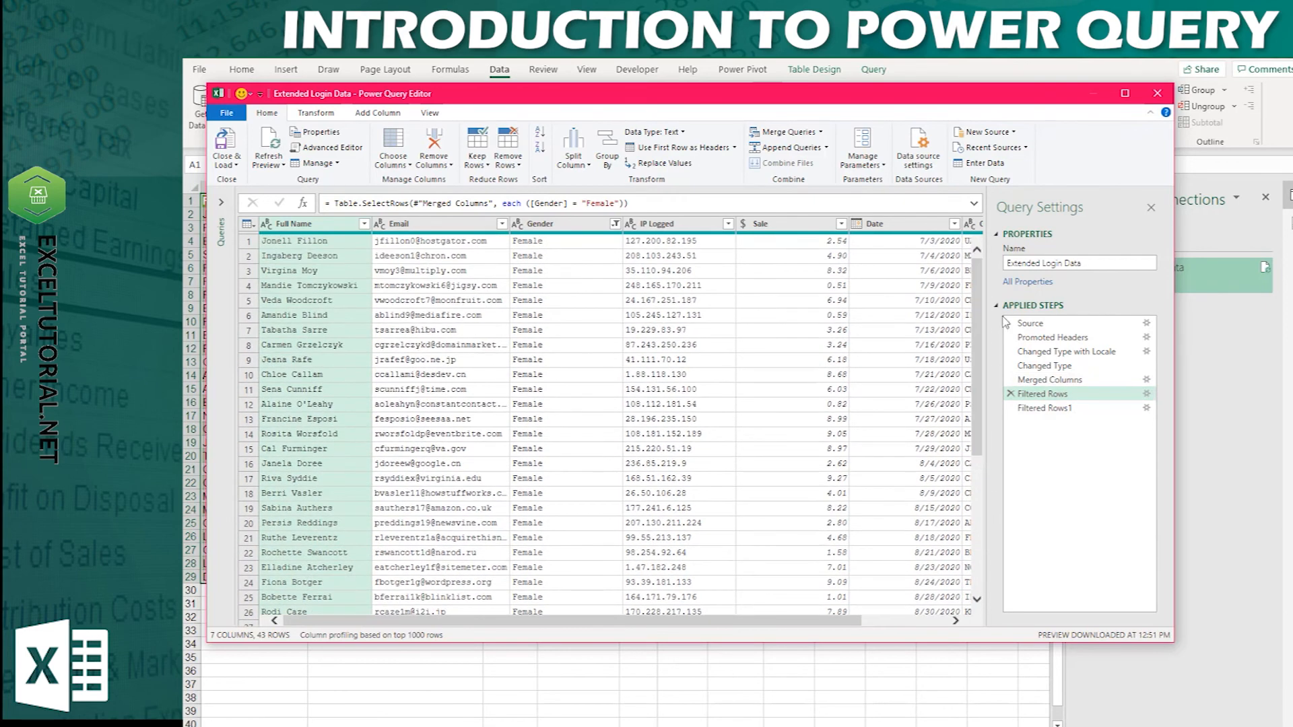
left_click(1098, 382)
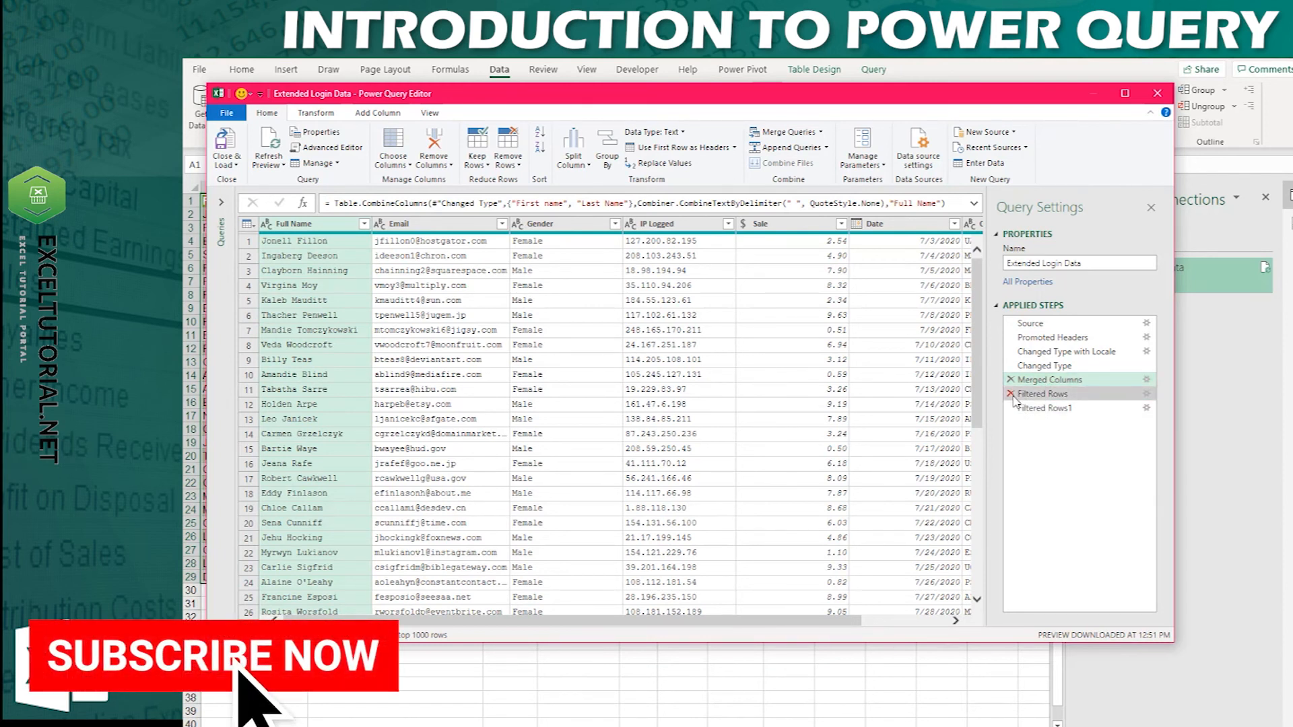
left_click(1149, 398)
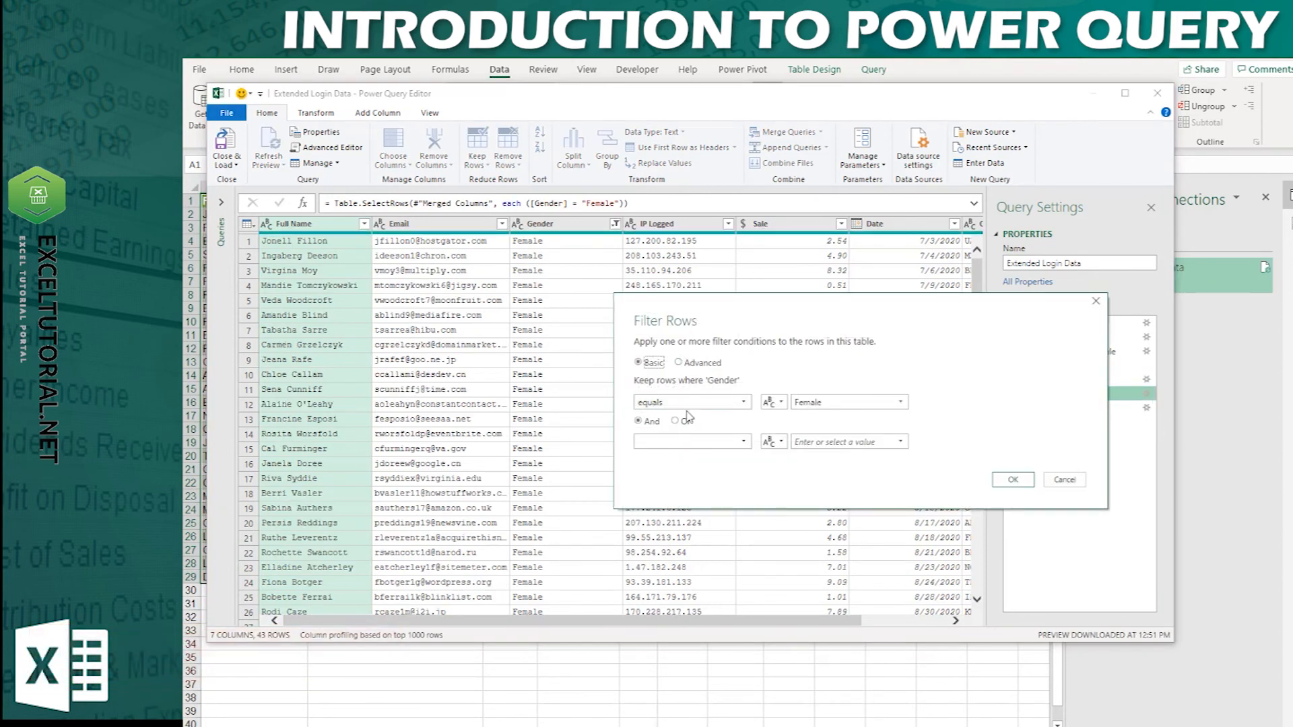
left_click(701, 363)
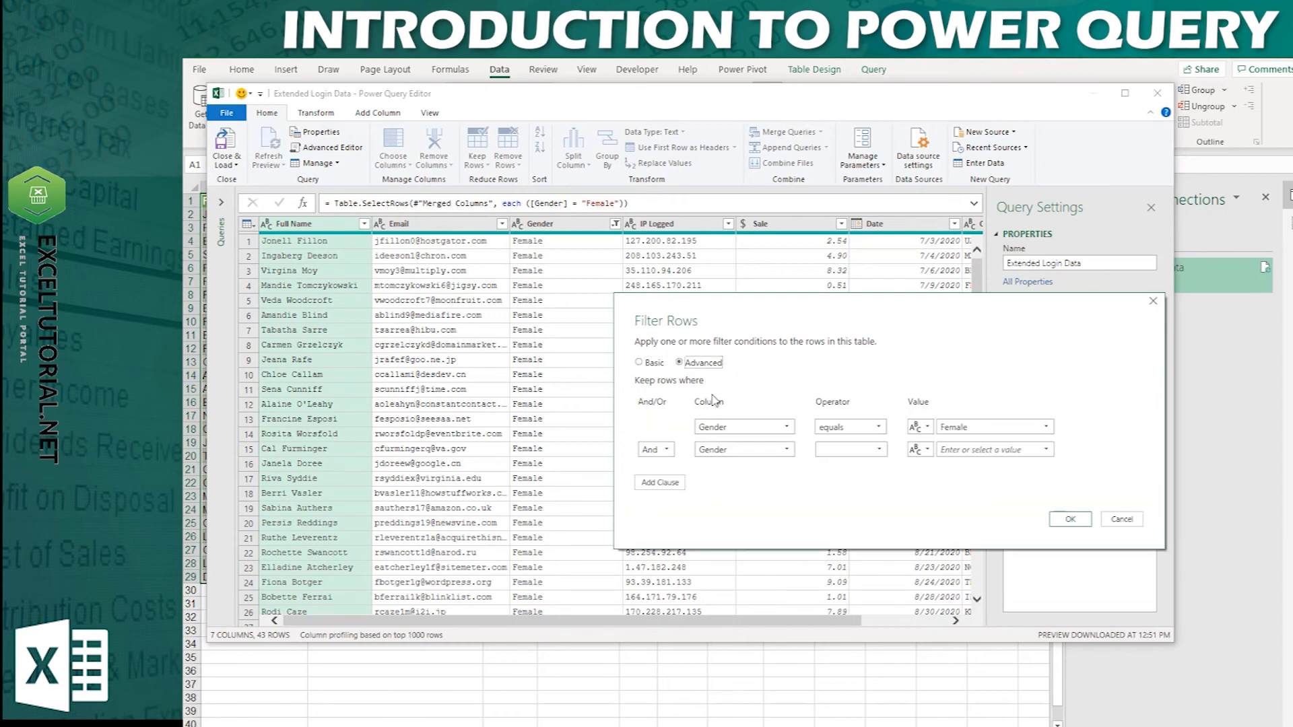
left_click(1136, 451)
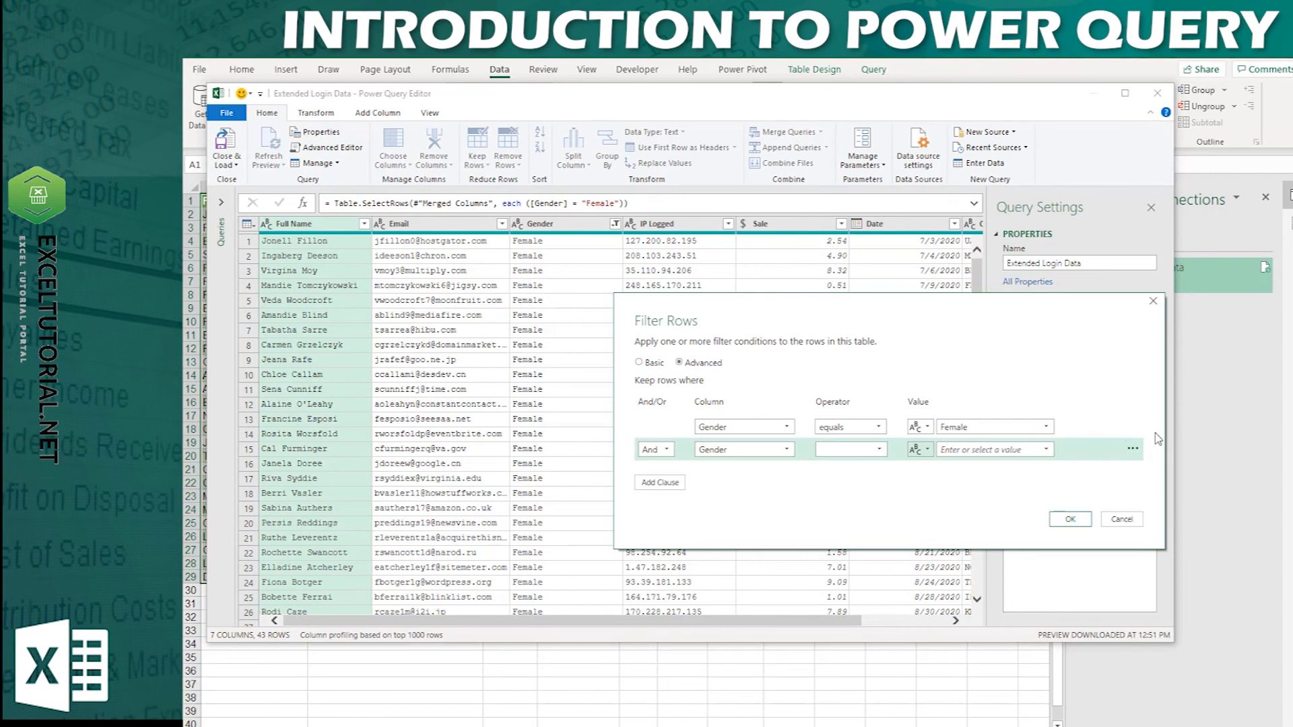
left_click(1136, 428)
left_click(1163, 443)
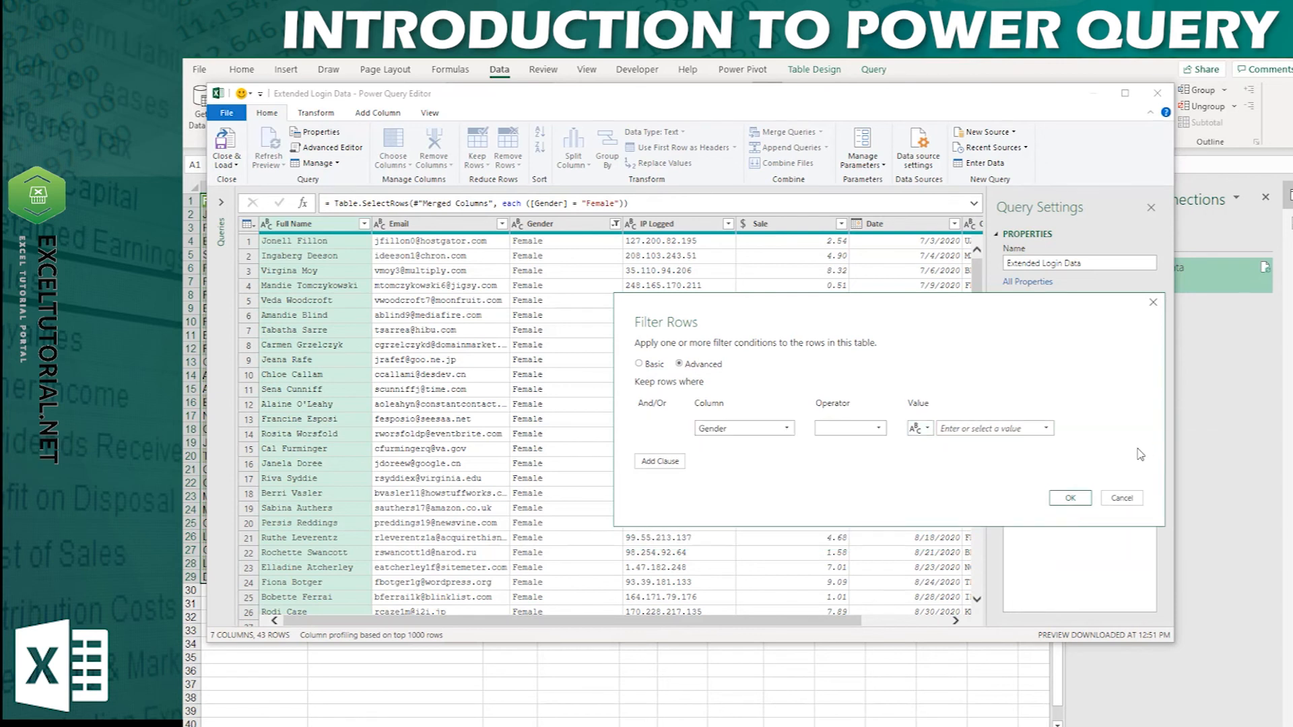
left_click(1135, 429)
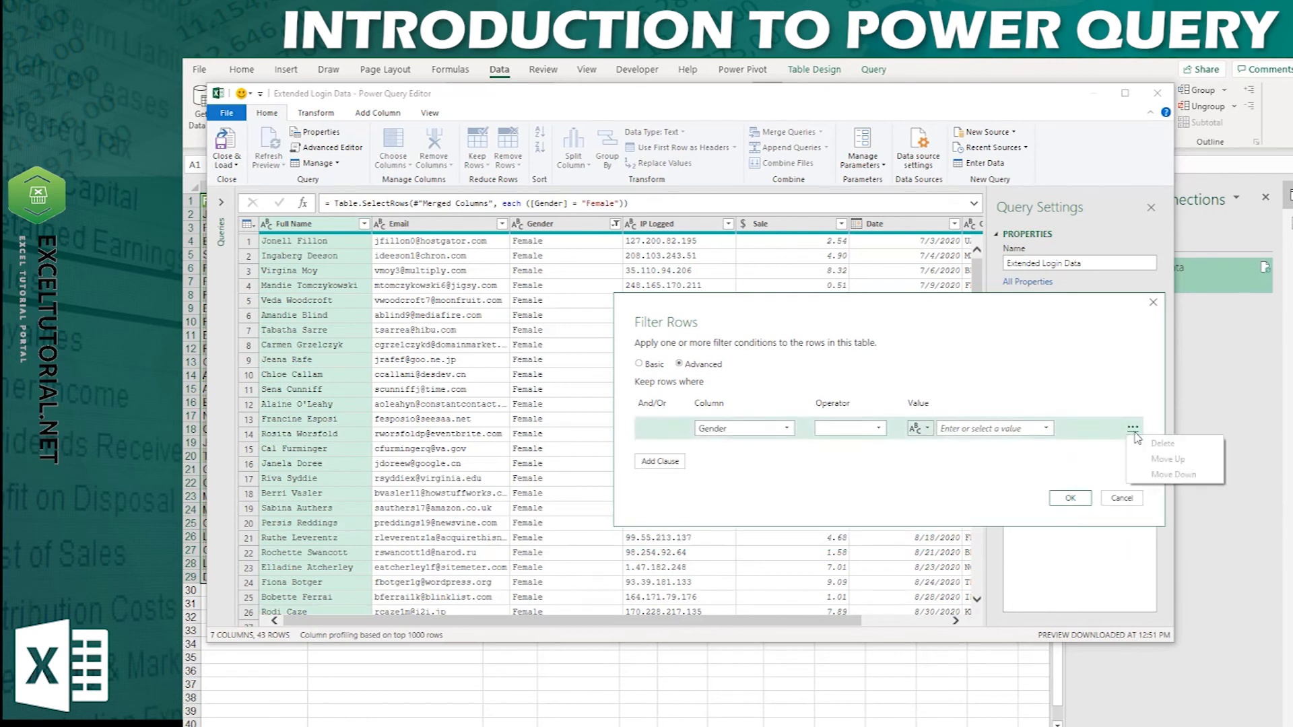
left_click(1069, 499)
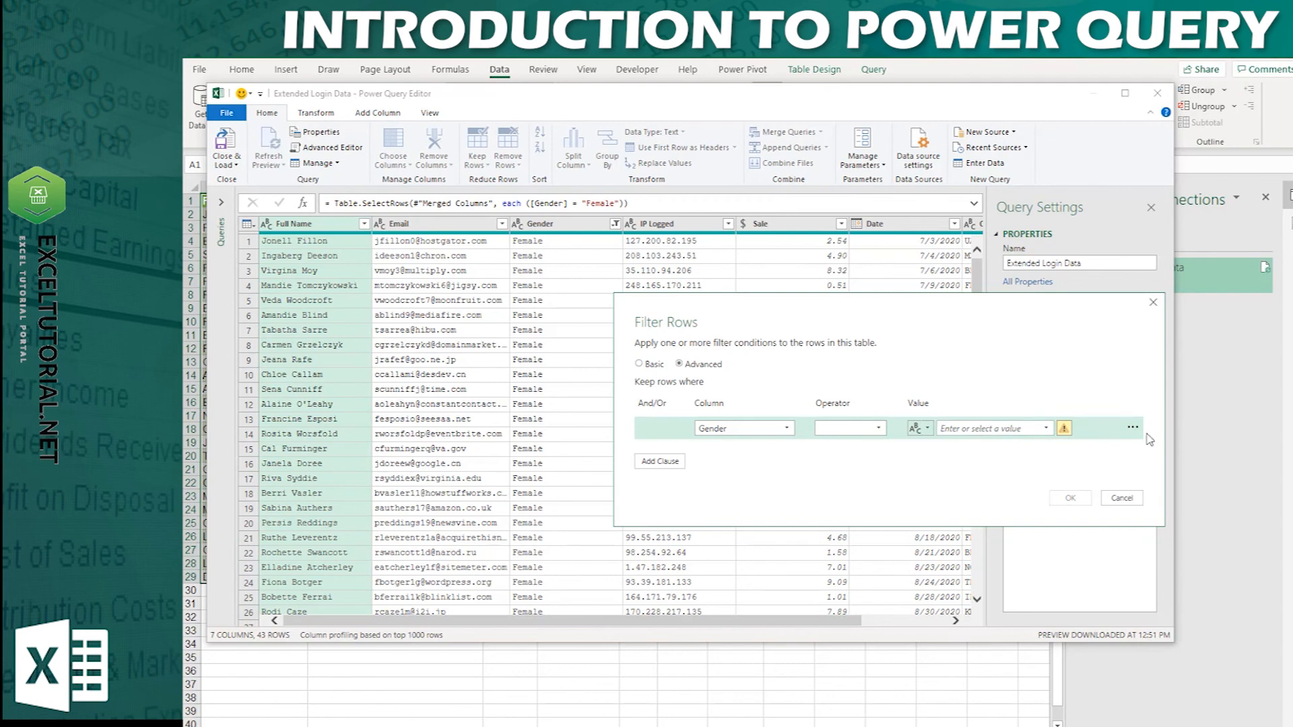
left_click(1131, 505)
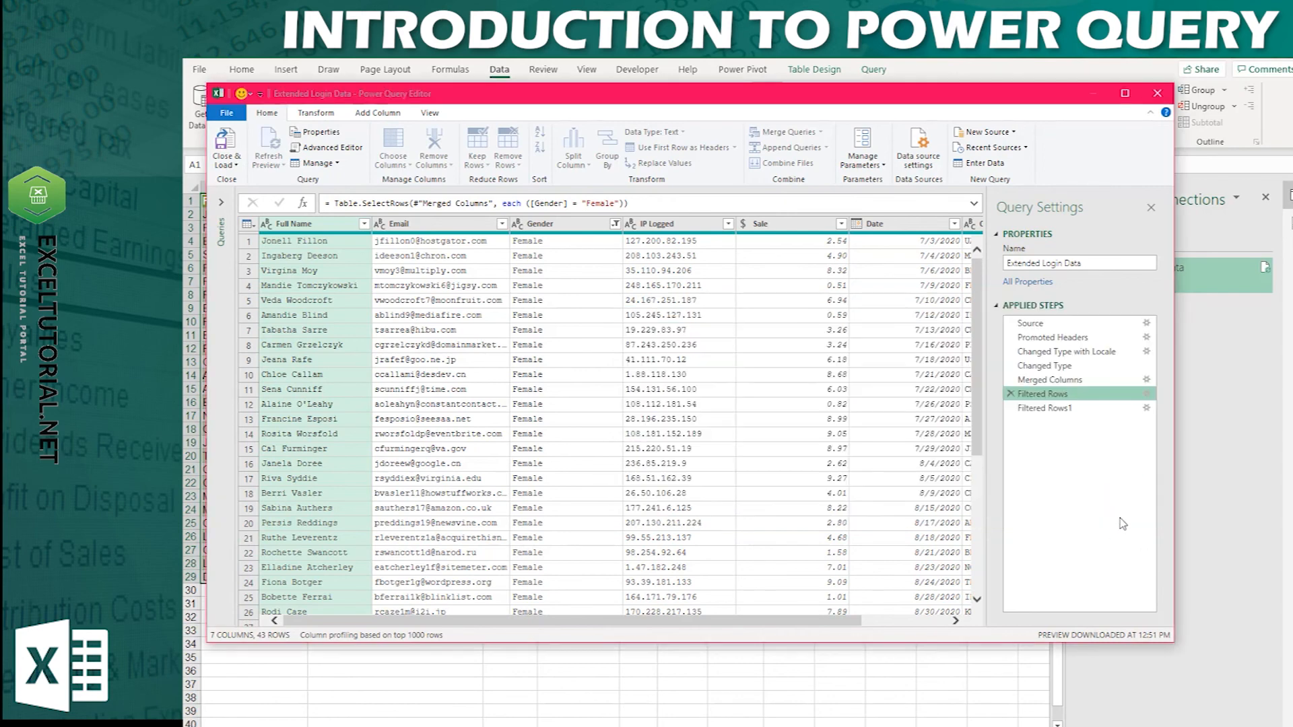
Step: Delete the Filtered Rows and Filtered Rows1 steps from the query's applied steps
left_click(1011, 394)
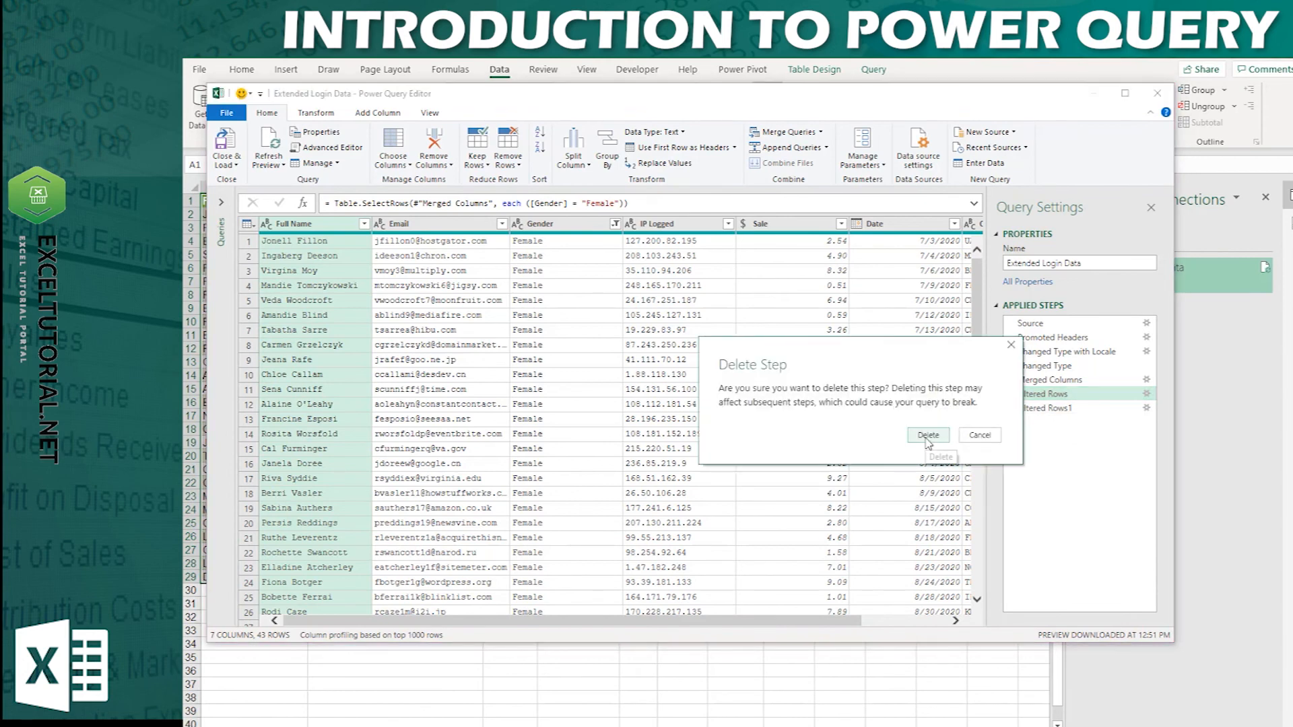
left_click(964, 438)
left_click(1011, 394)
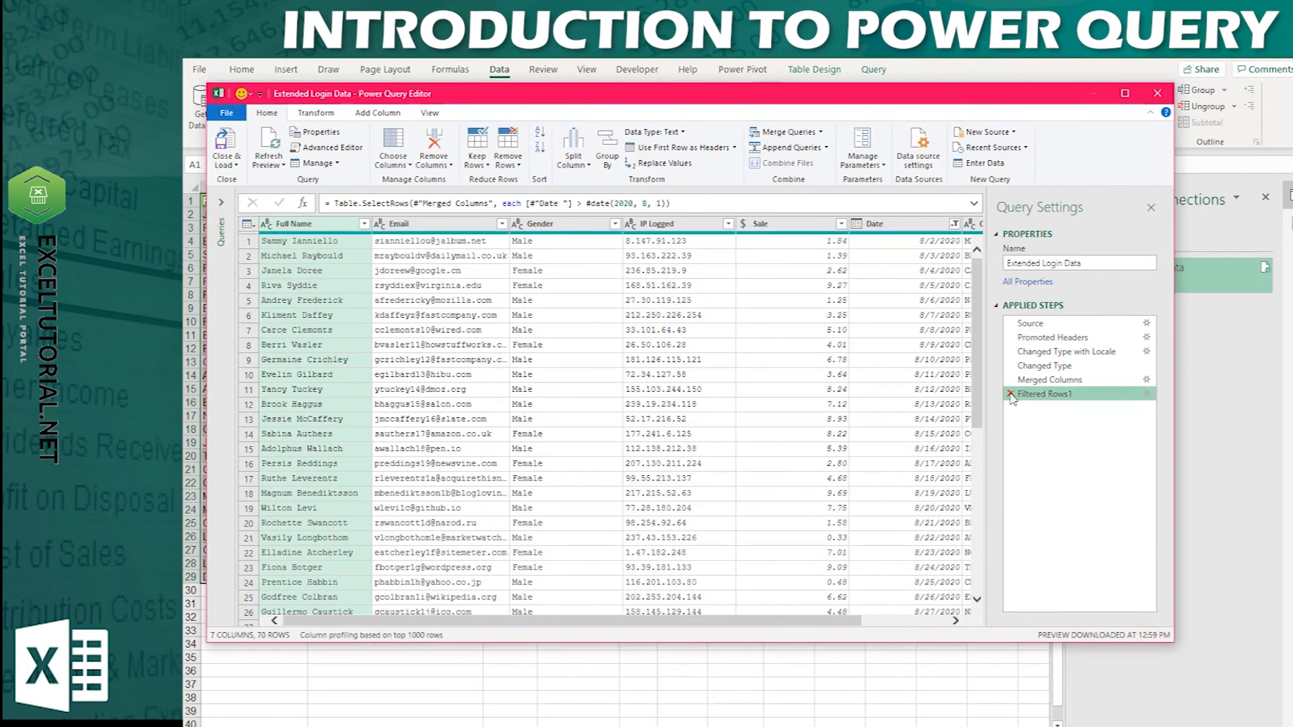
left_click(1011, 394)
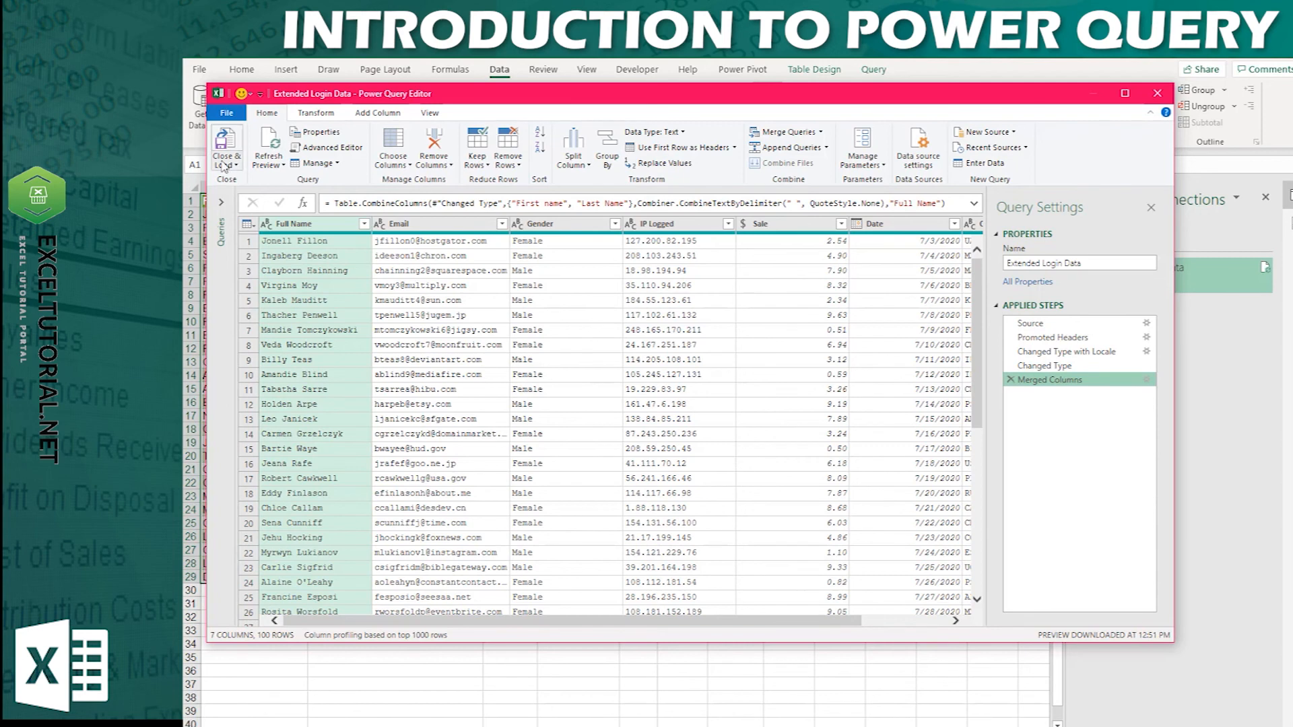
Step: Close and load the edited query back into its worksheet table and look through the loaded rows
left_click(222, 141)
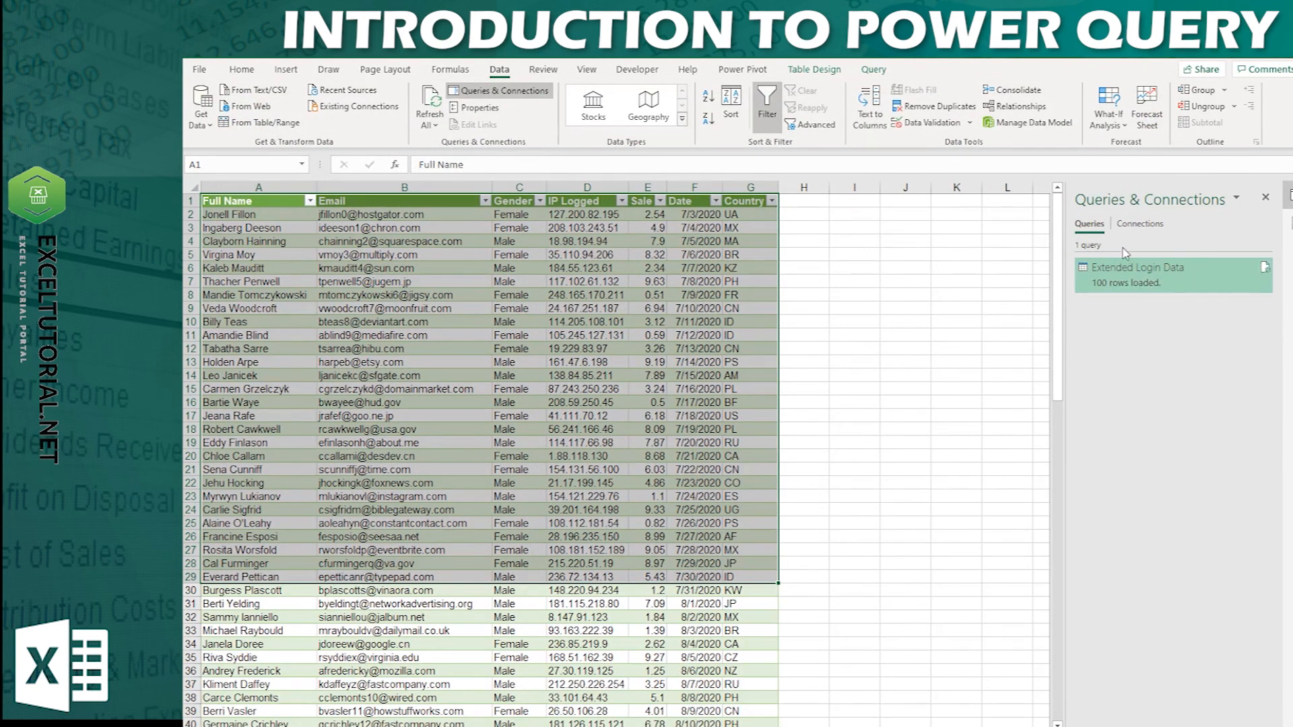
left_click(678, 402)
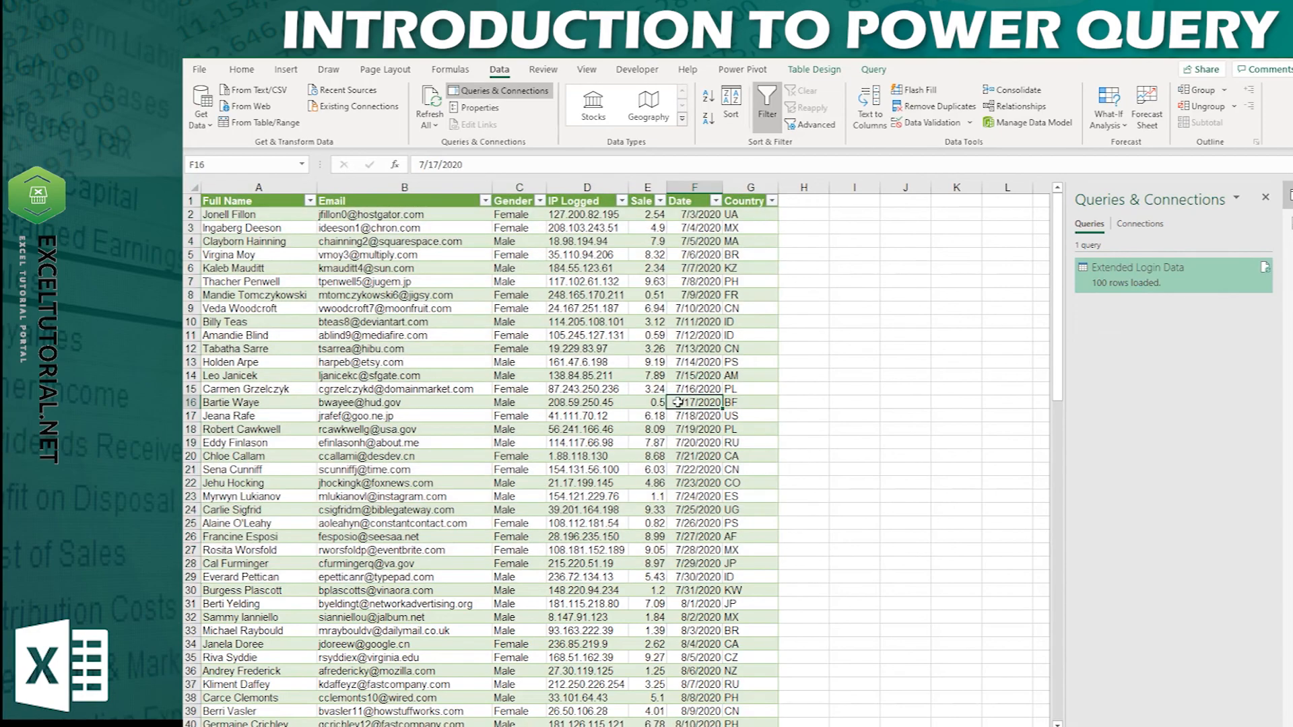
scroll(621, 443, "down", 5)
scroll(621, 444, "down", 12)
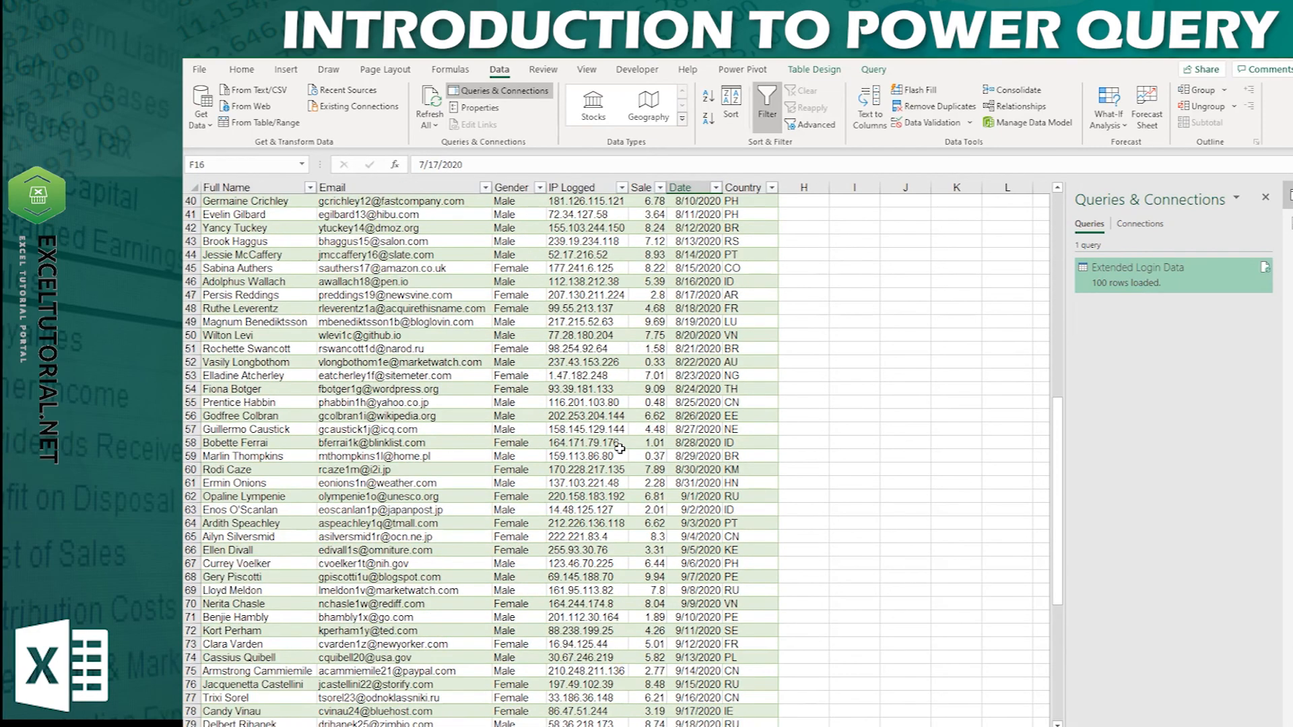
scroll(703, 496, "up", 17)
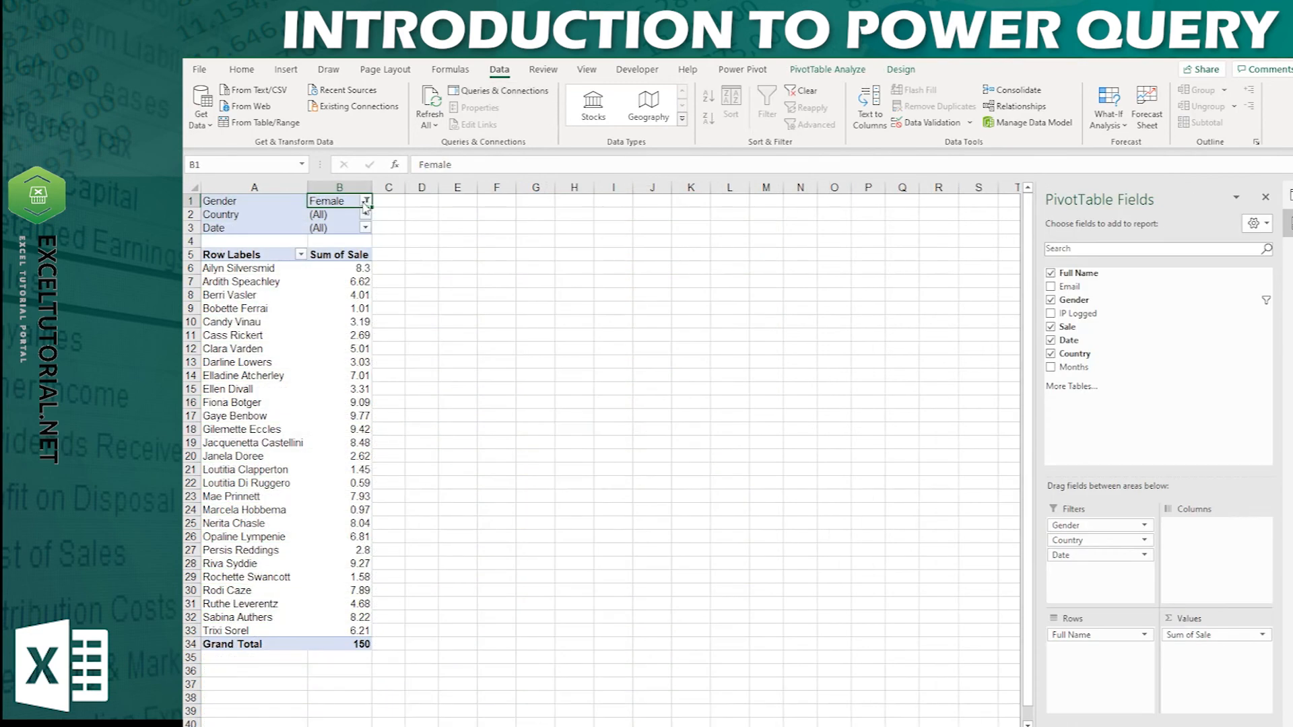
Step: Undo the Female selection in the PivotTable's Gender report filter and check which items the filter offers
left_click(365, 202)
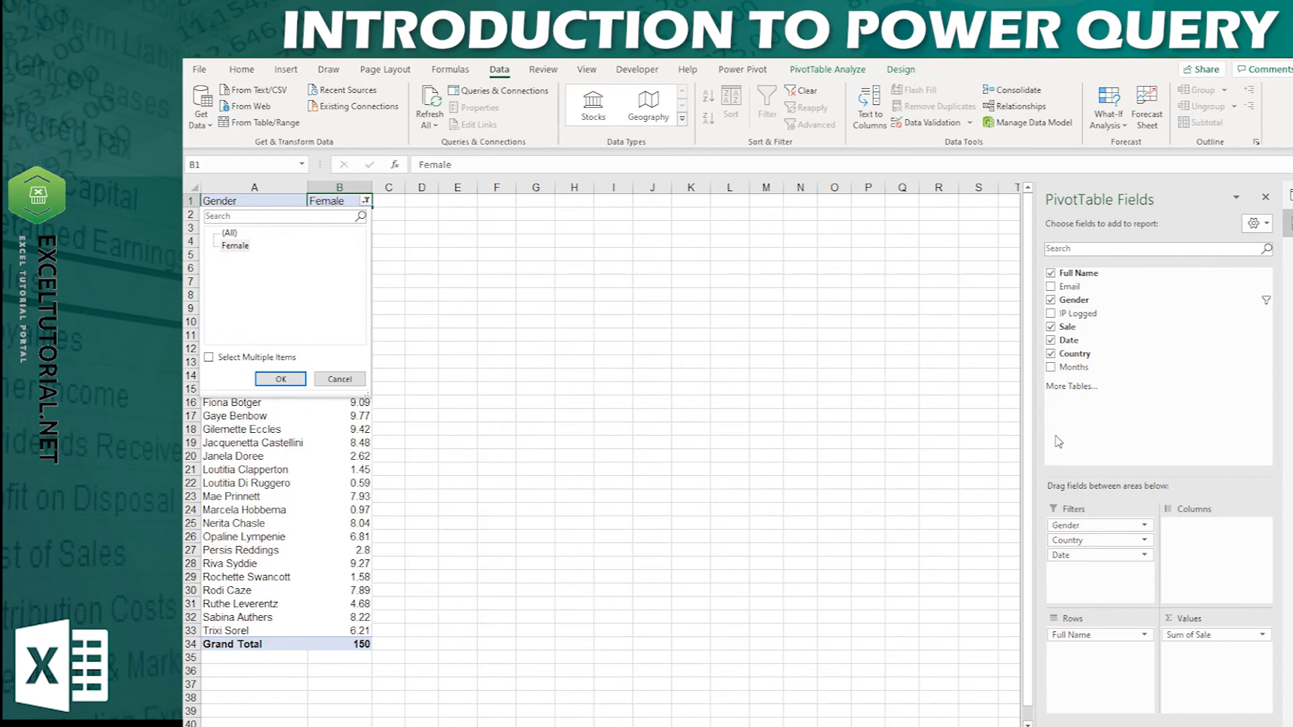
left_click(1081, 403)
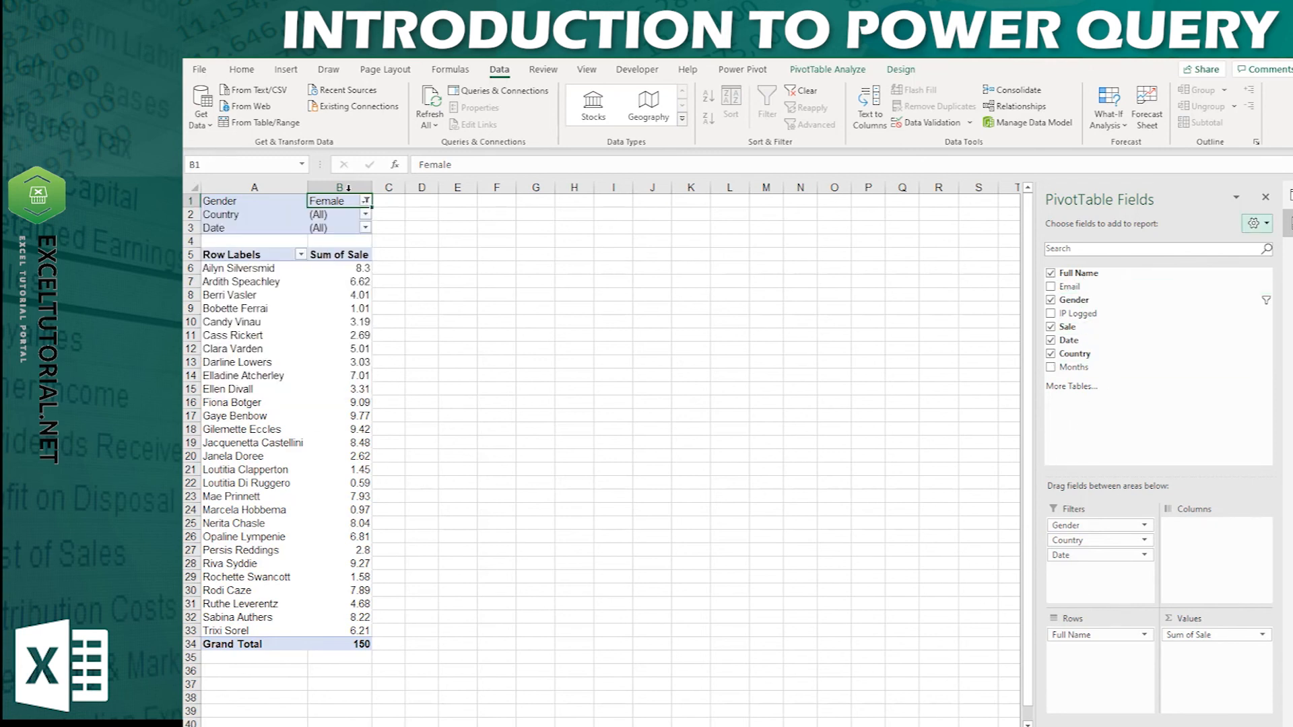
key("ctrl+z")
left_click(325, 201)
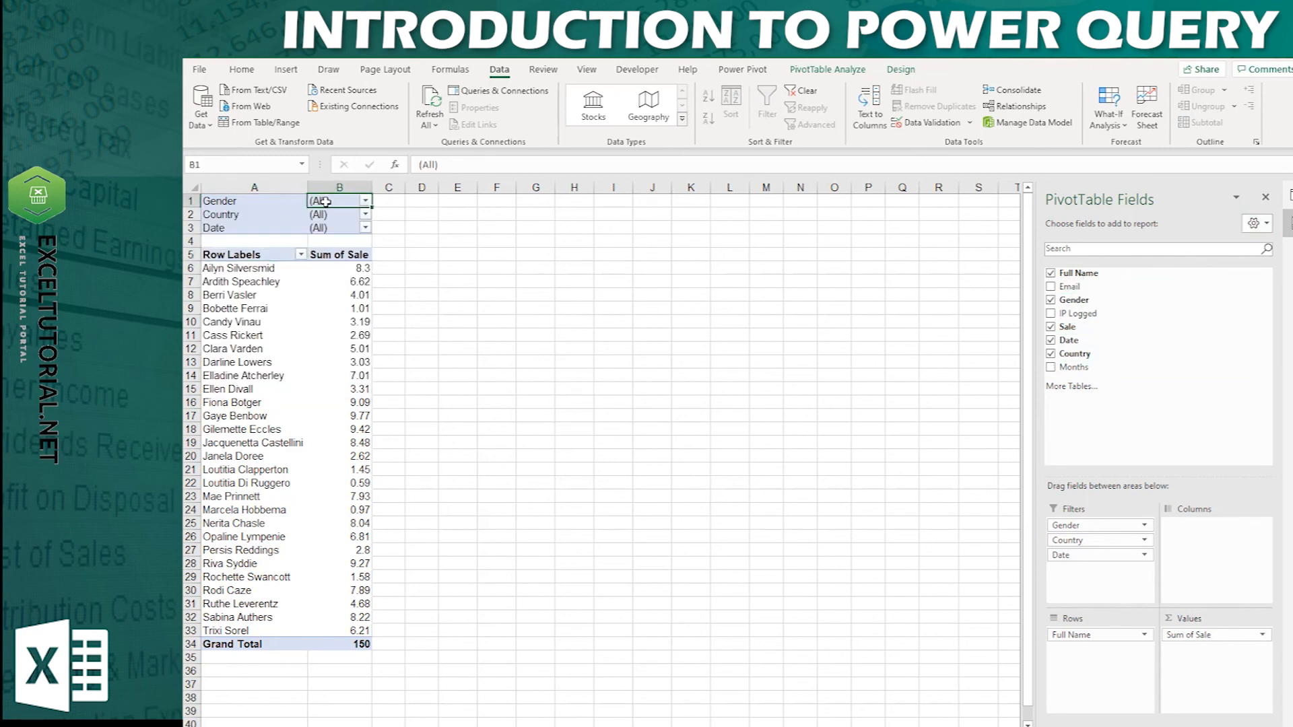
left_click(365, 201)
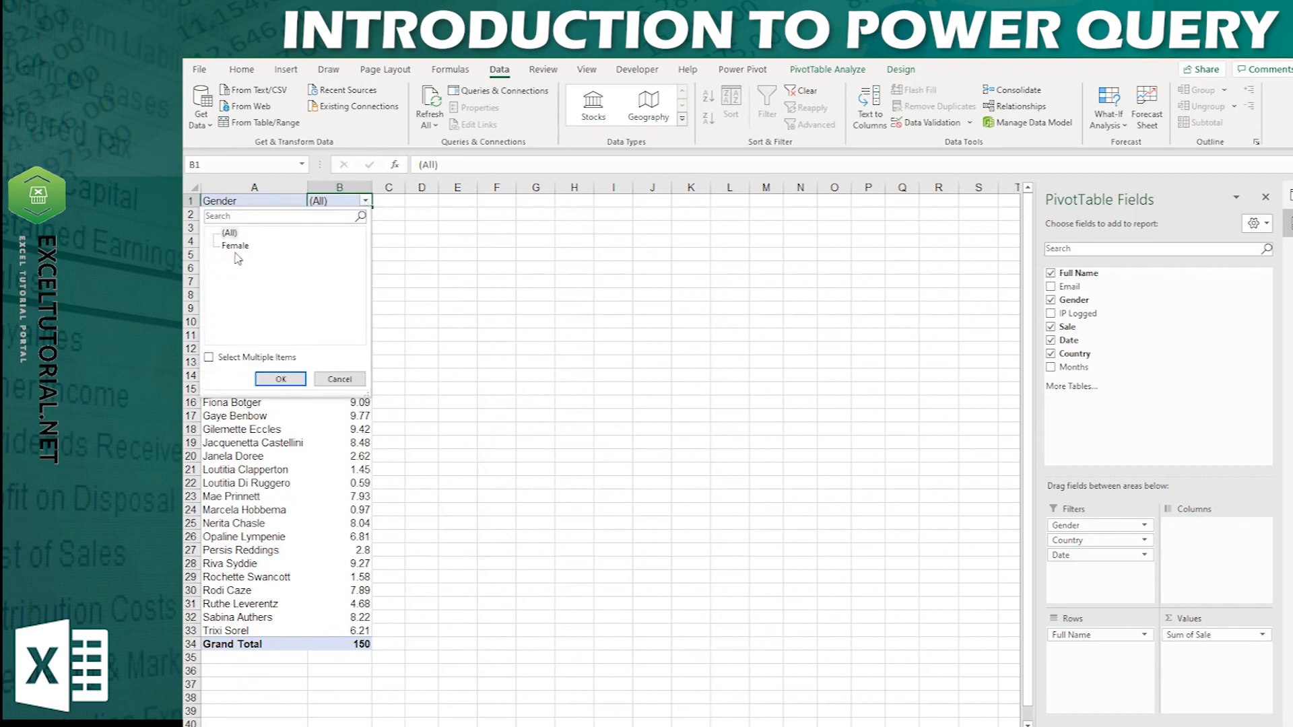
left_click(351, 497)
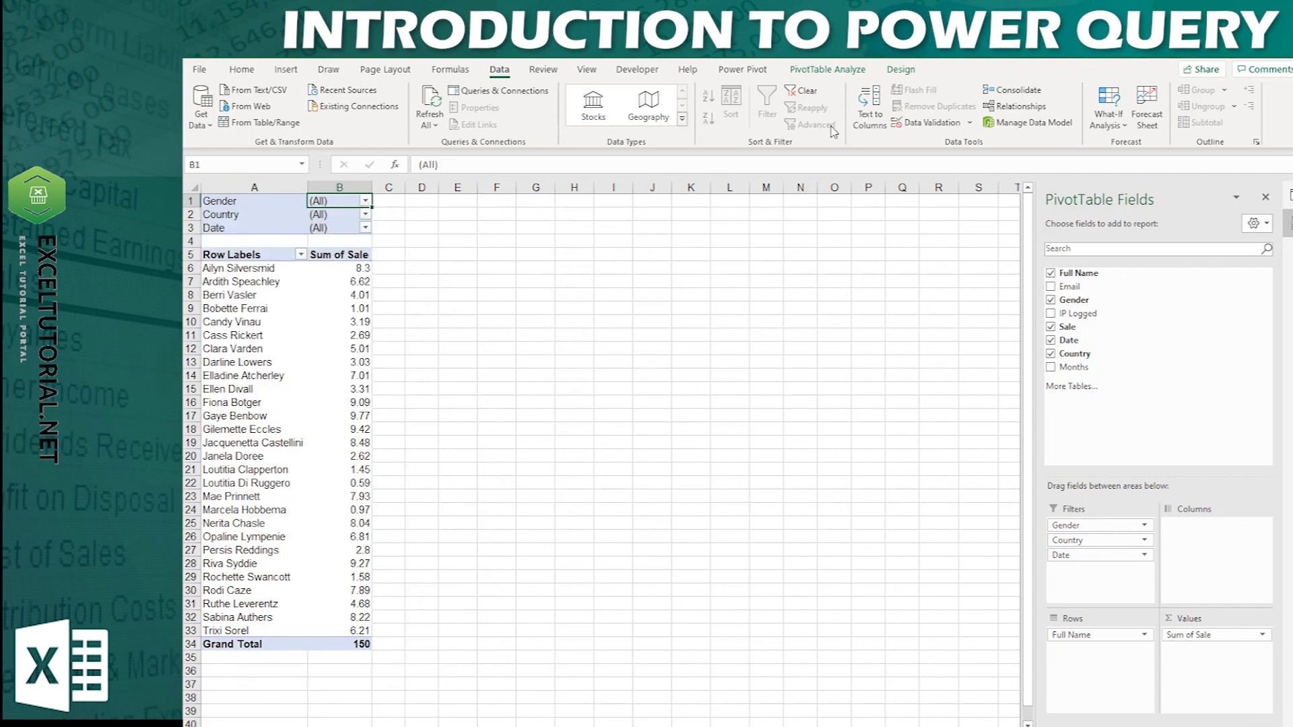
Step: Refresh the PivotTable from the reloaded query data and look through its rows down to the Grand Total
left_click(850, 71)
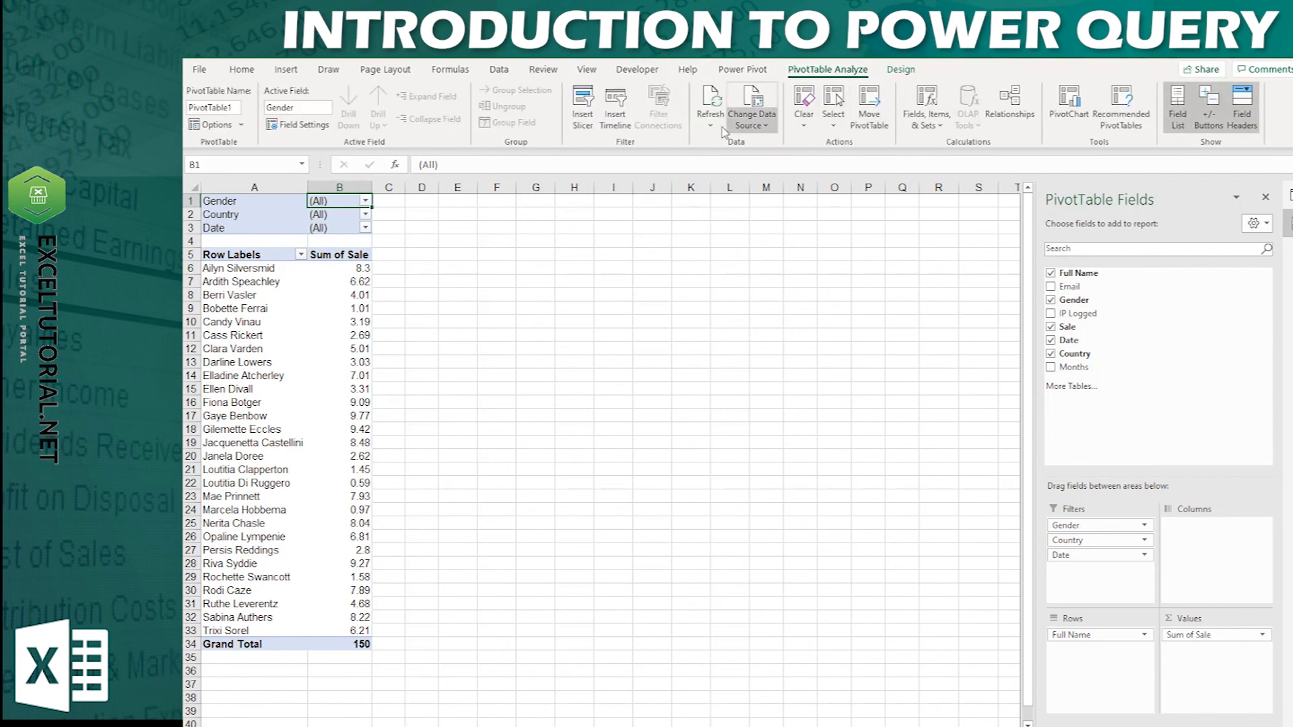
left_click(713, 102)
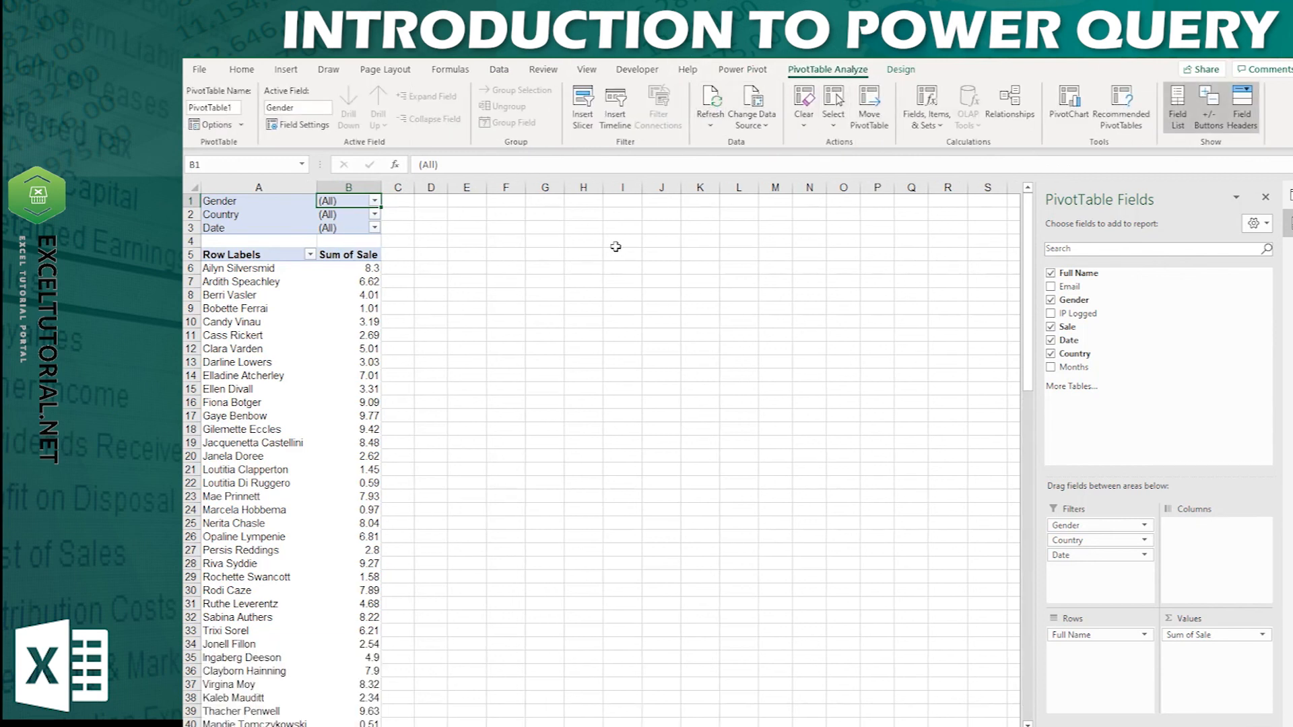
scroll(340, 367, "down", 20)
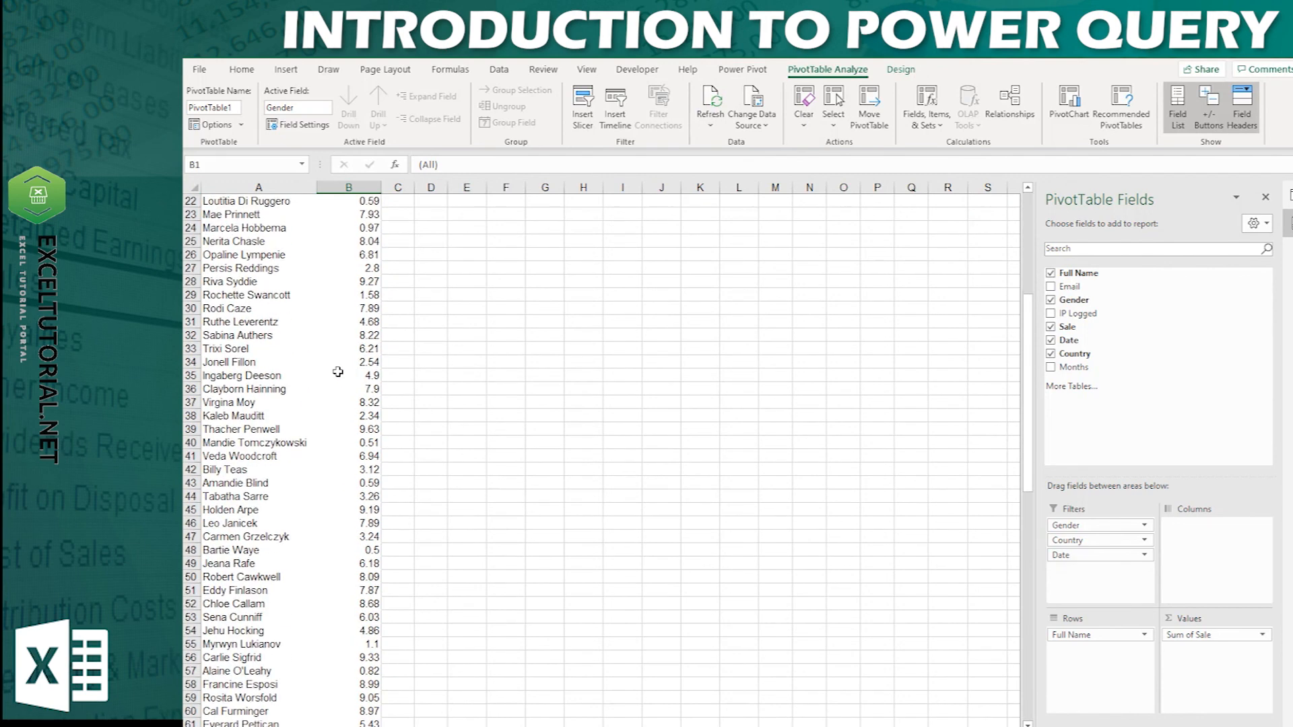
scroll(340, 374, "down", 8)
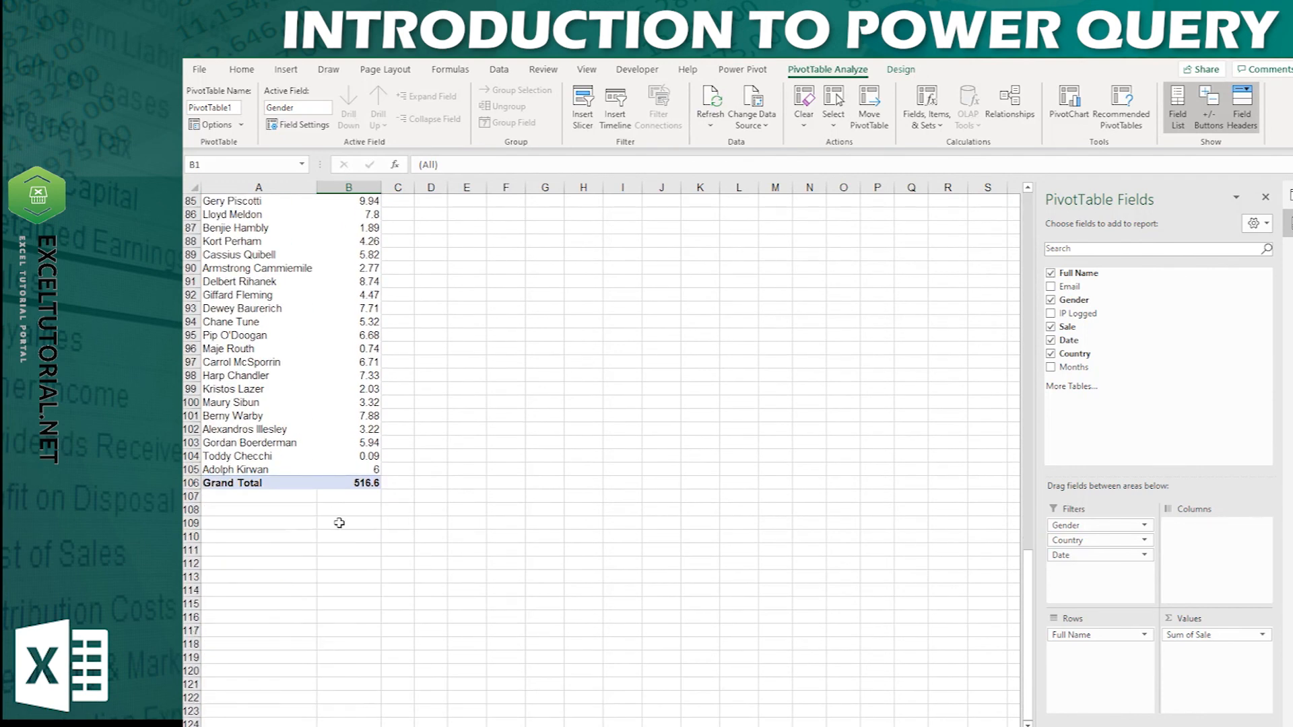
scroll(362, 494, "up", 13)
scroll(362, 495, "up", 15)
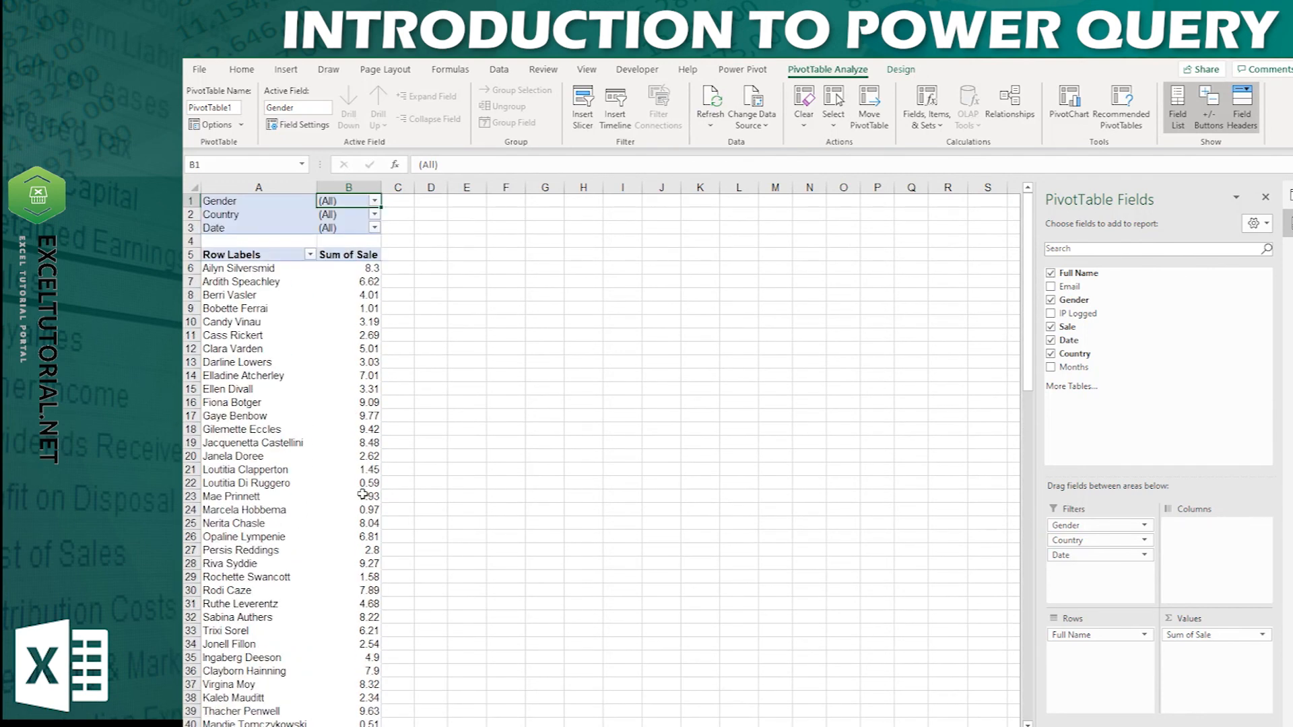
Step: Filter the PivotTable by Gender to show only Male and look through the filtered rows
left_click(375, 200)
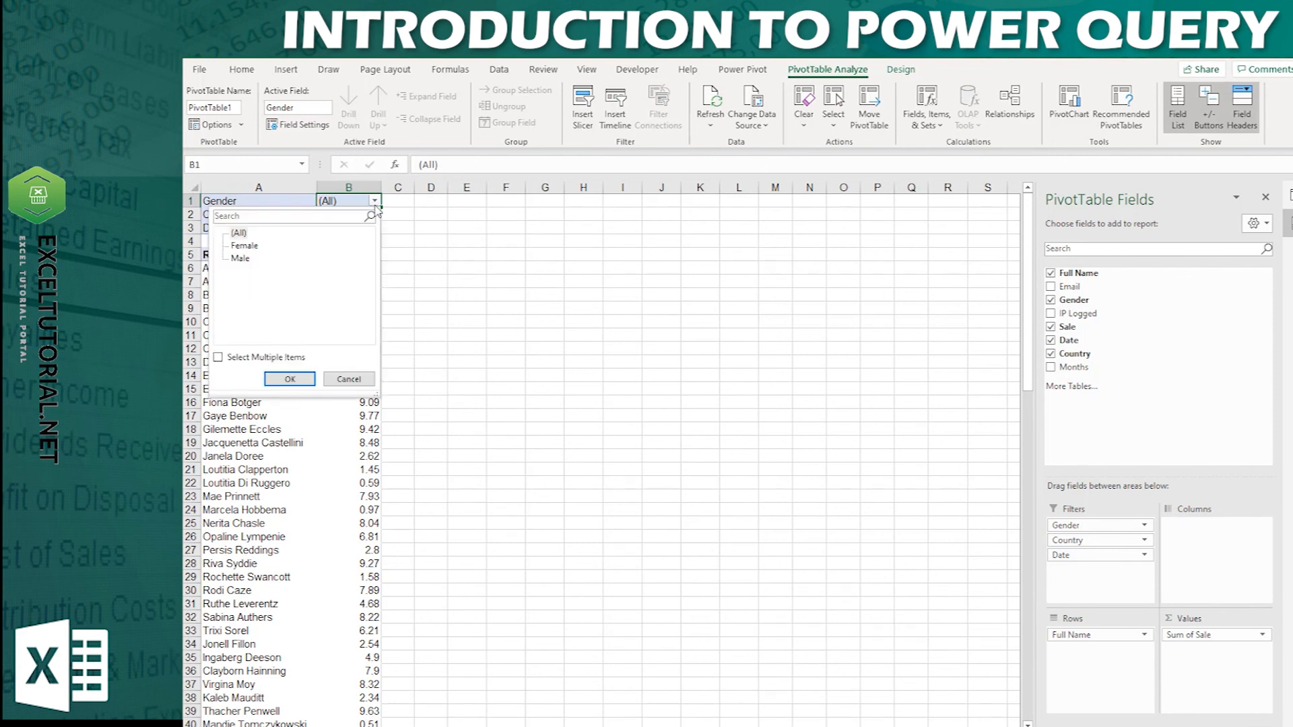
left_click(241, 260)
left_click(251, 246)
left_click(289, 380)
scroll(305, 528, "down", 5)
scroll(305, 529, "down", 8)
scroll(305, 527, "up", 13)
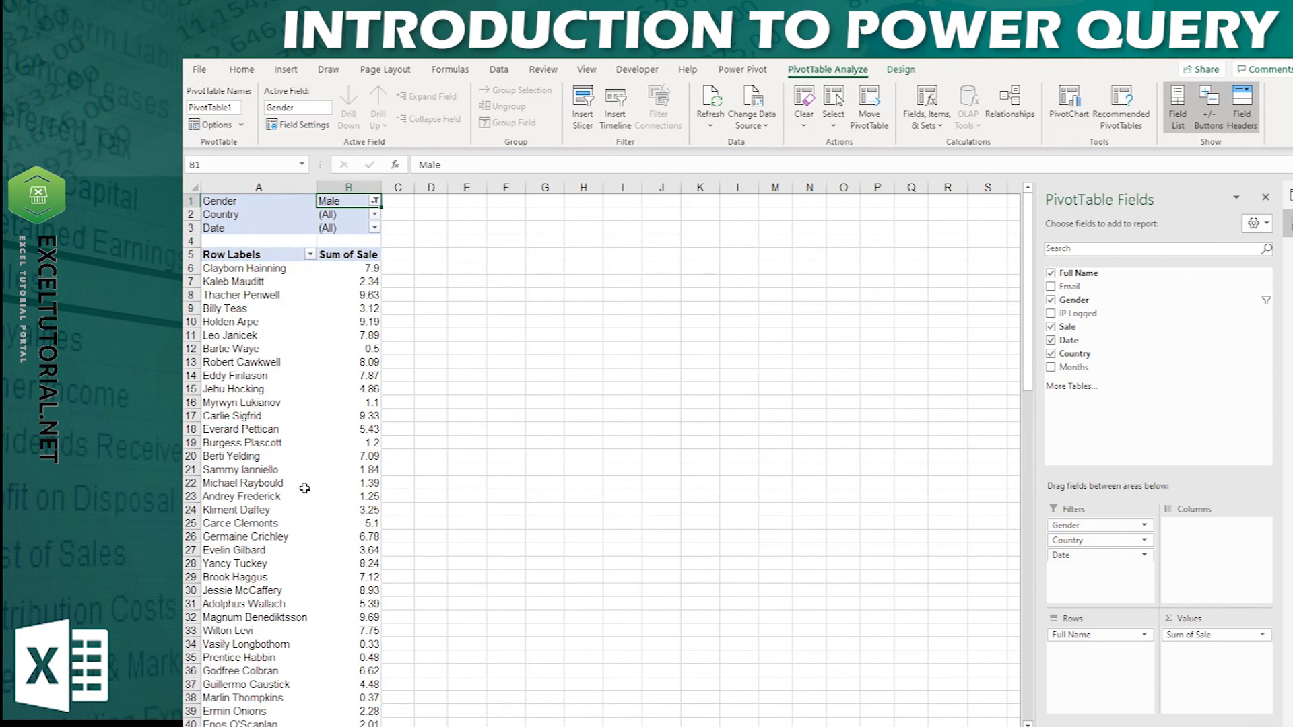